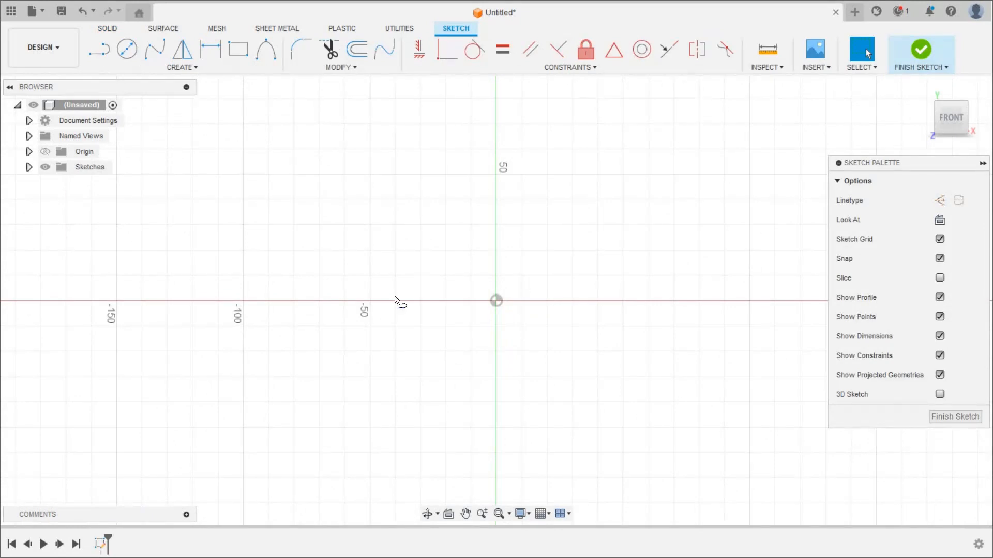
# Sketch a slanted line from the horizontal axis, about 50 mm left of the origin, up to about 80 mm on the vertical axis
pyautogui.press('l')
pyautogui.click(370, 300)
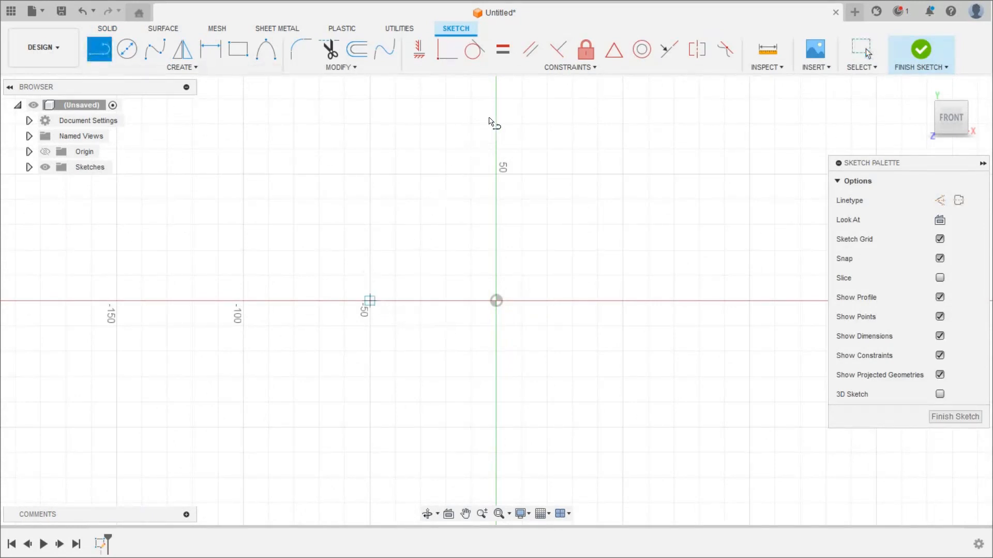
pyautogui.click(496, 98)
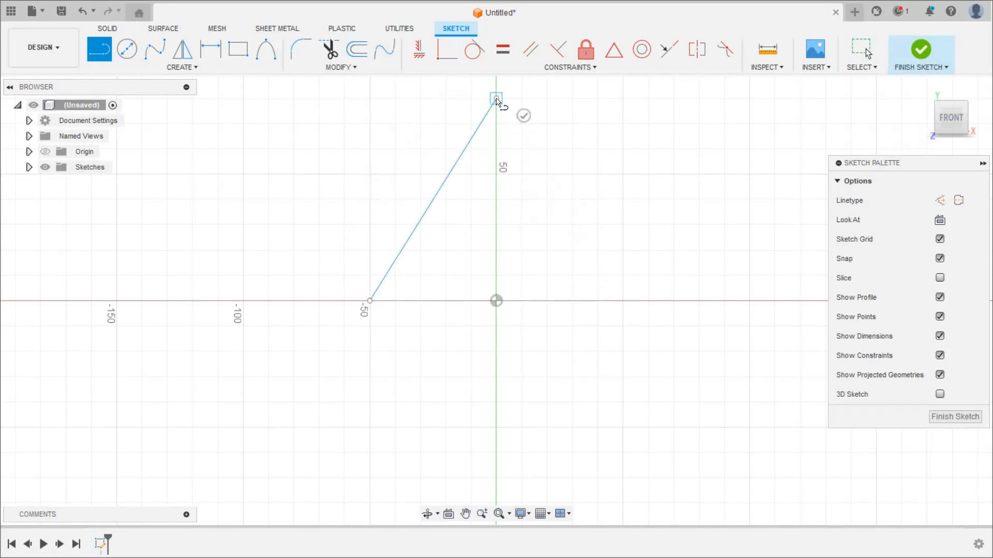
pyautogui.press('Escape')
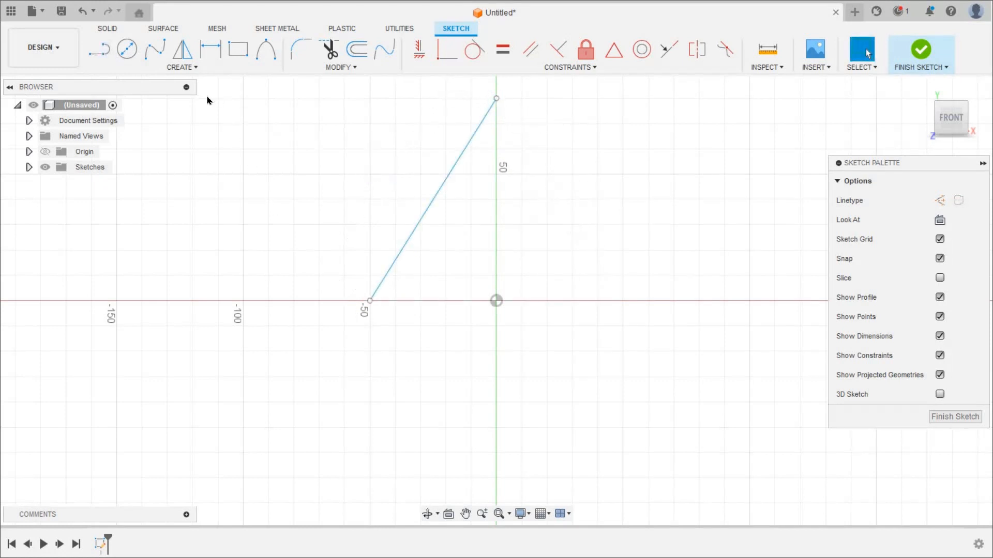
pyautogui.click(439, 198)
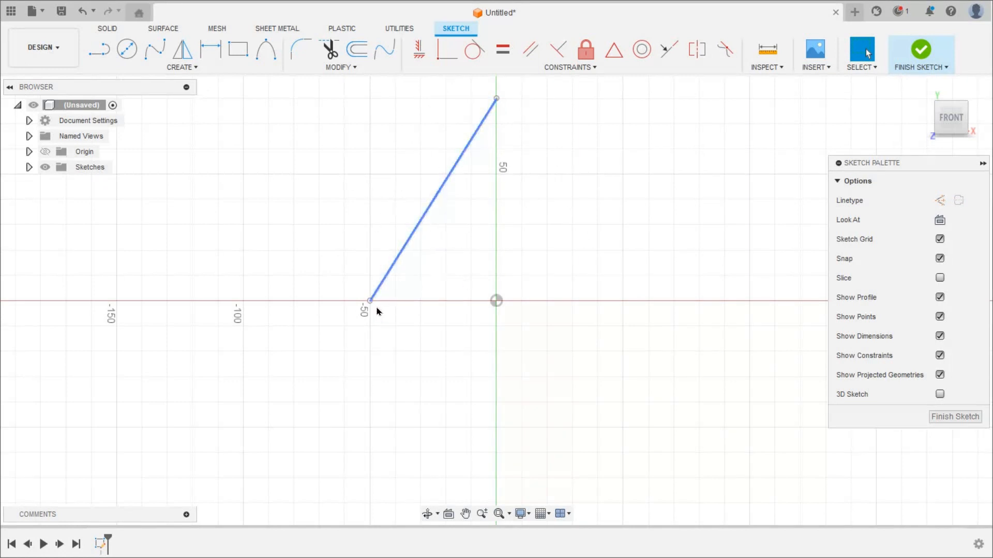
pyautogui.press('Escape')
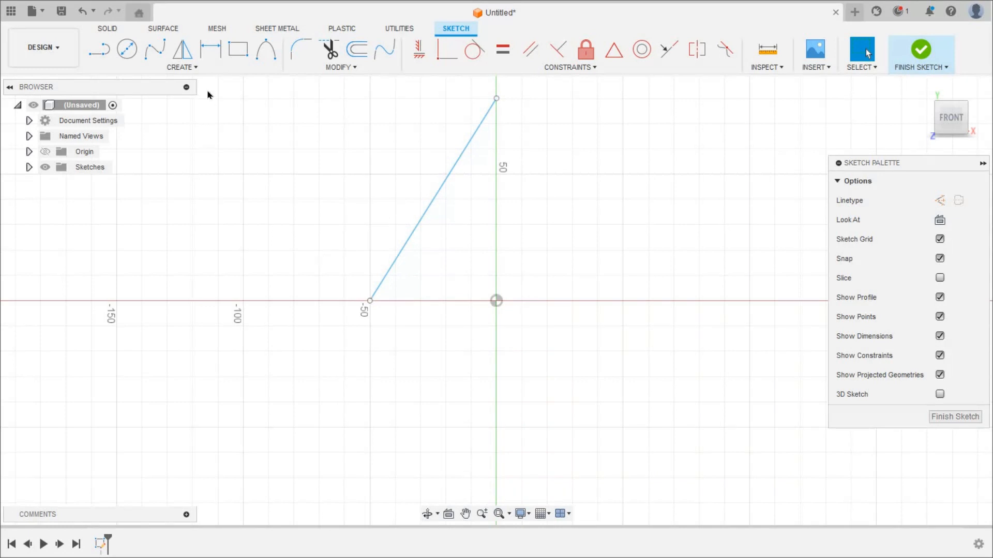
# Dimension the distance between the slanted line's lower endpoint and the origin as 30 mm, checking the cone's base diameter in the problem slide
pyautogui.press('d')
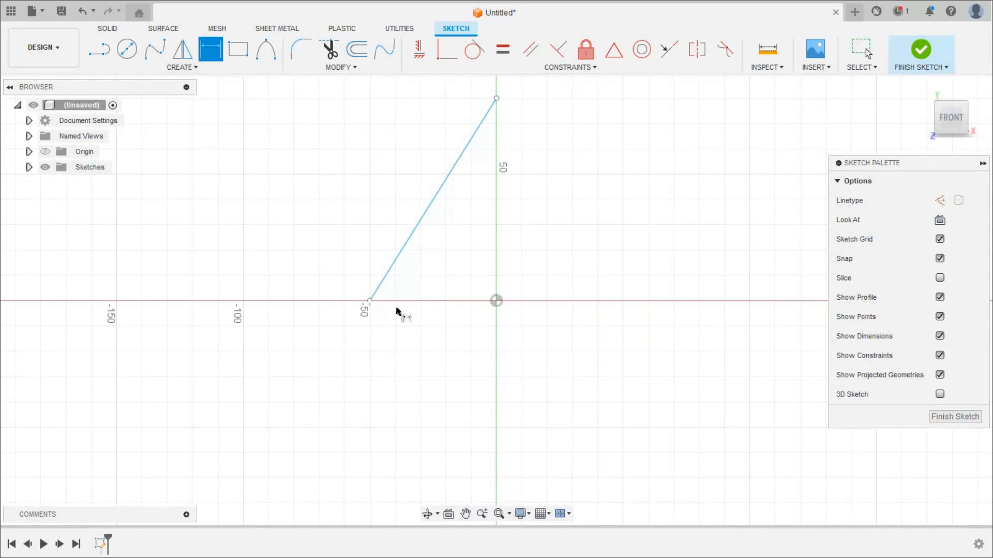
pyautogui.click(497, 300)
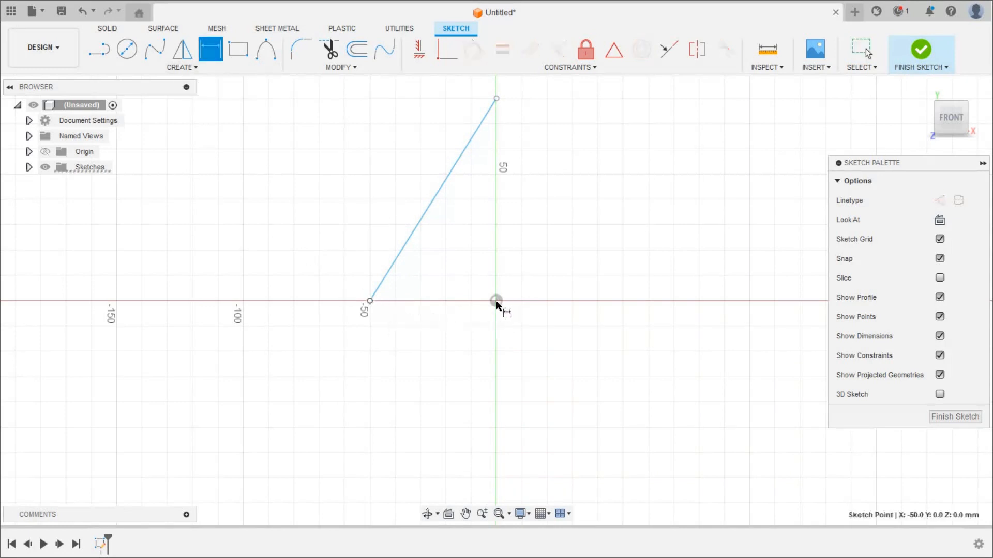
pyautogui.click(432, 343)
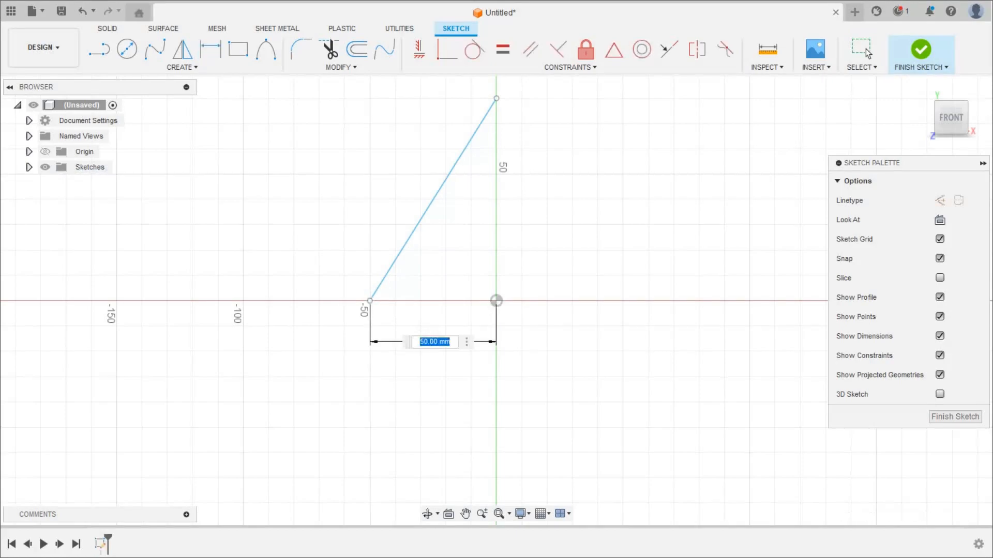
pyautogui.hotkey('alt', 'Tab')
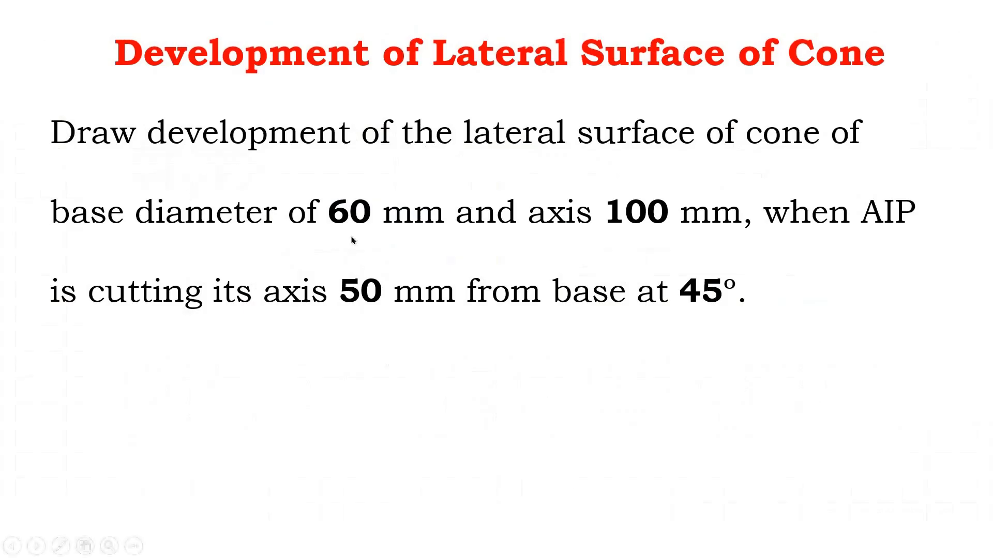
pyautogui.hotkey('alt', 'Tab')
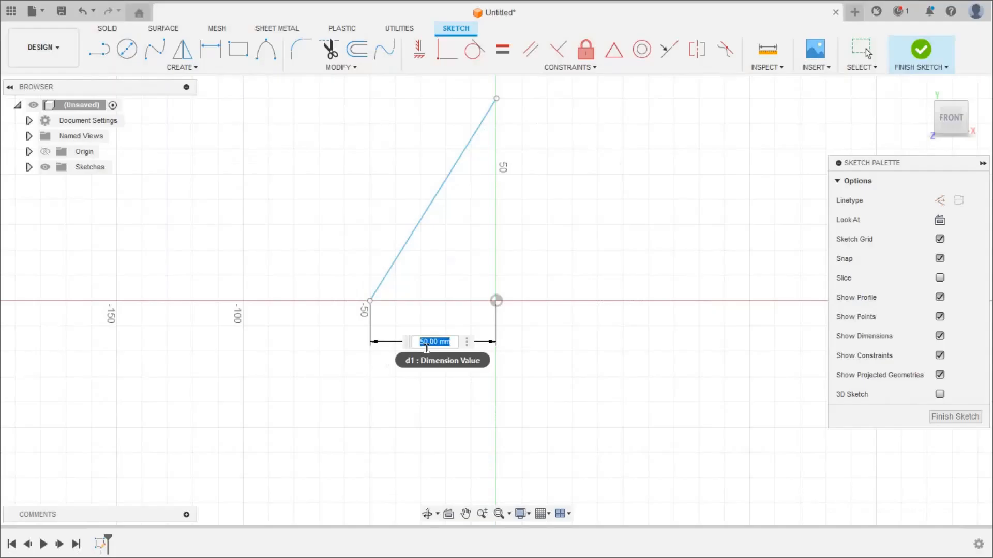
pyautogui.write('30')
pyautogui.press('Return')
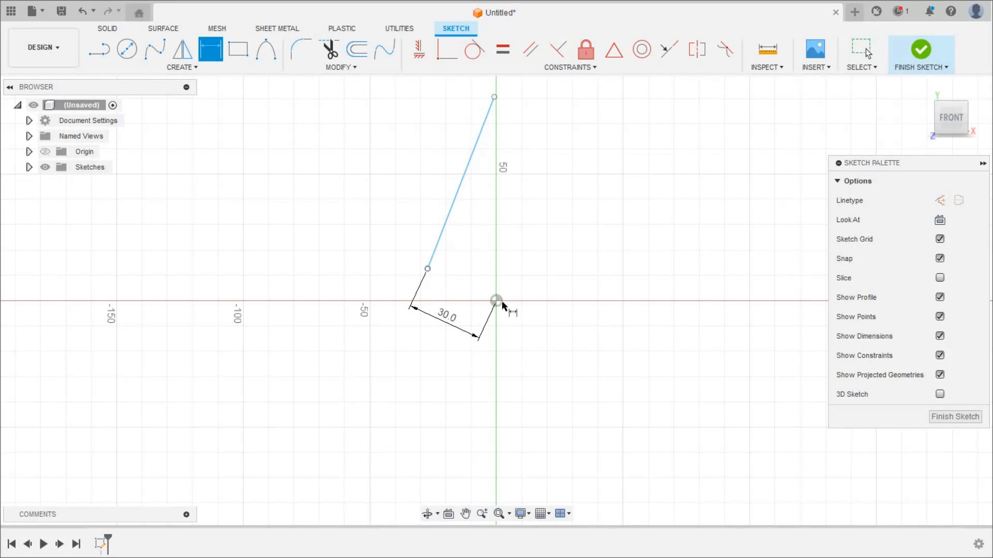
# Align the slanted line's lower endpoint horizontally with the origin using a Horizontal/Vertical constraint
pyautogui.click(420, 55)
pyautogui.click(428, 270)
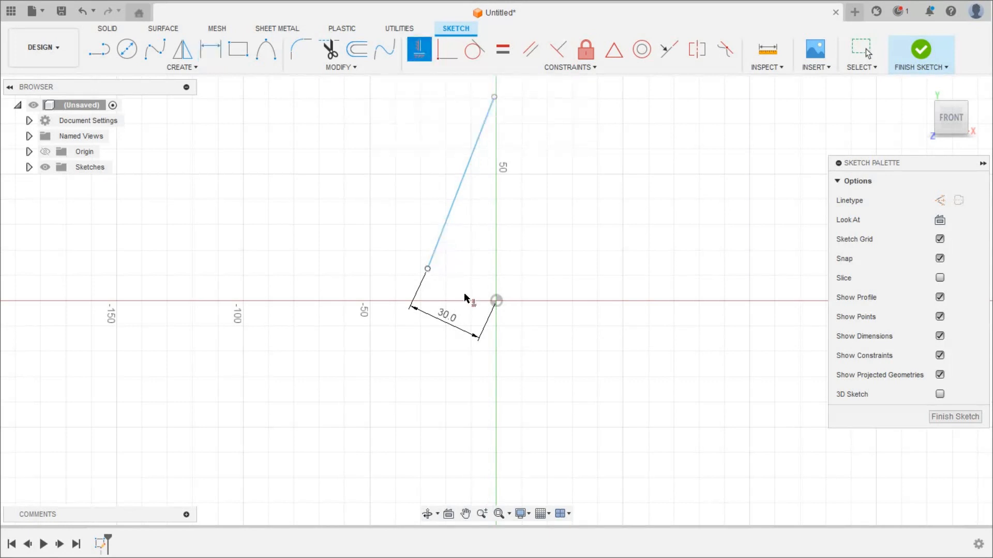
pyautogui.click(497, 301)
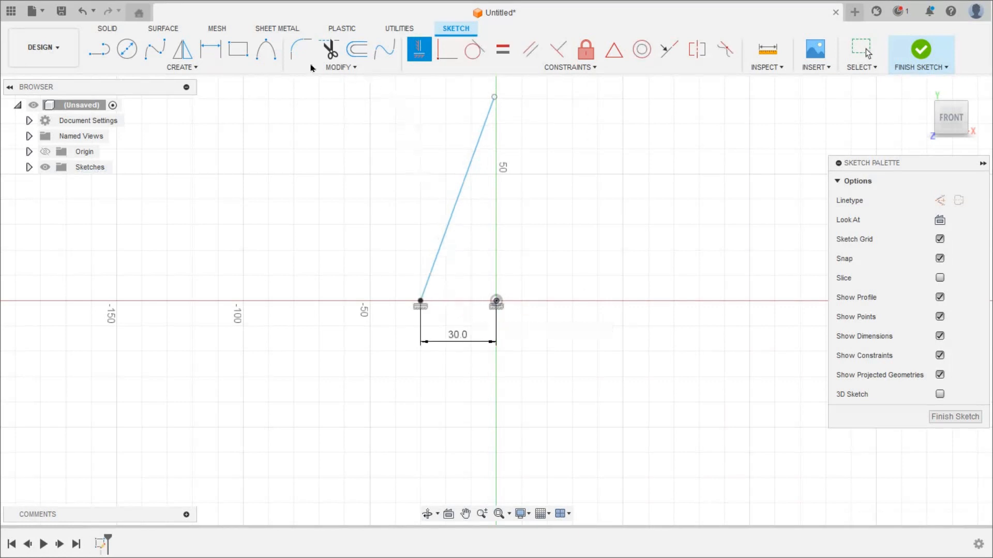
# Dimension the vertical distance from the origin to the slanted line's upper endpoint as 100 mm
pyautogui.click(210, 49)
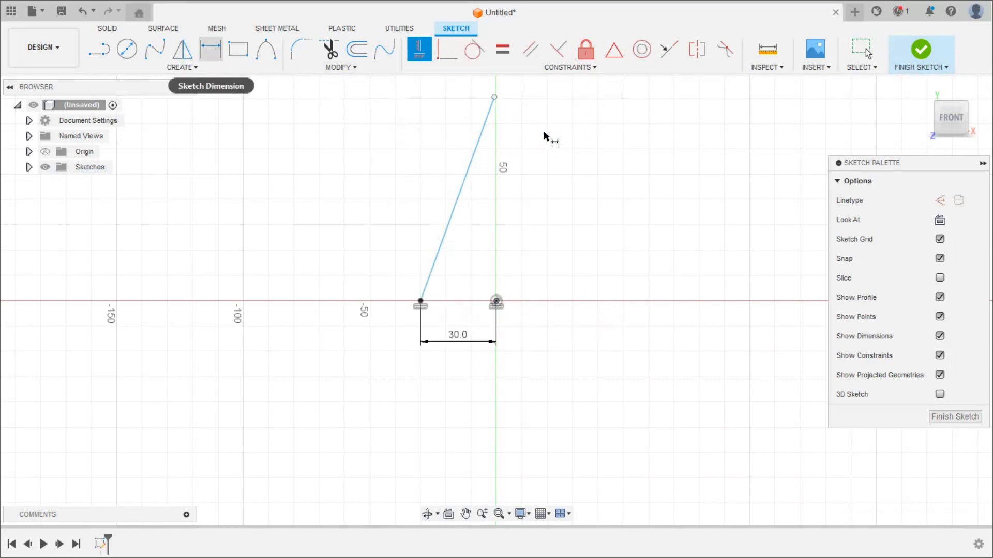
pyautogui.click(495, 97)
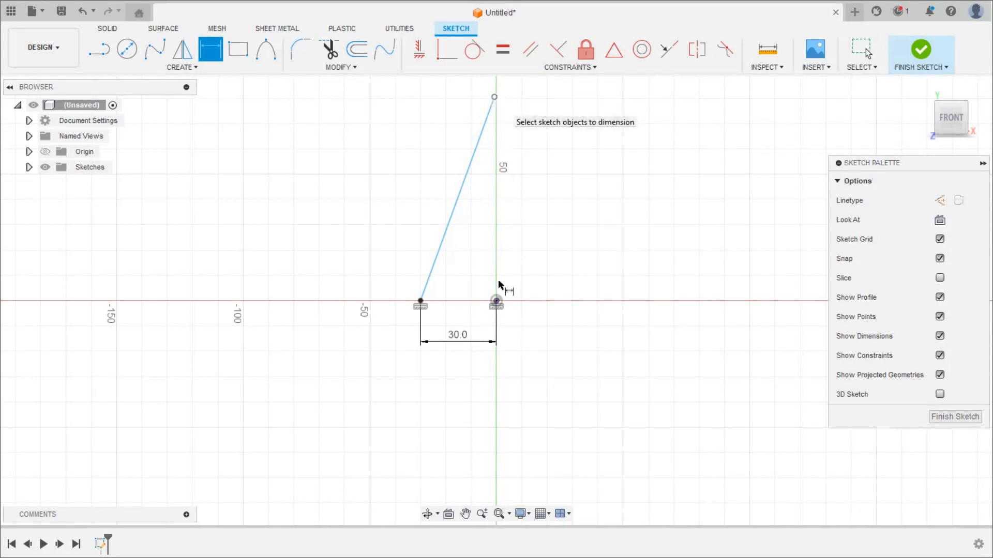
pyautogui.click(496, 301)
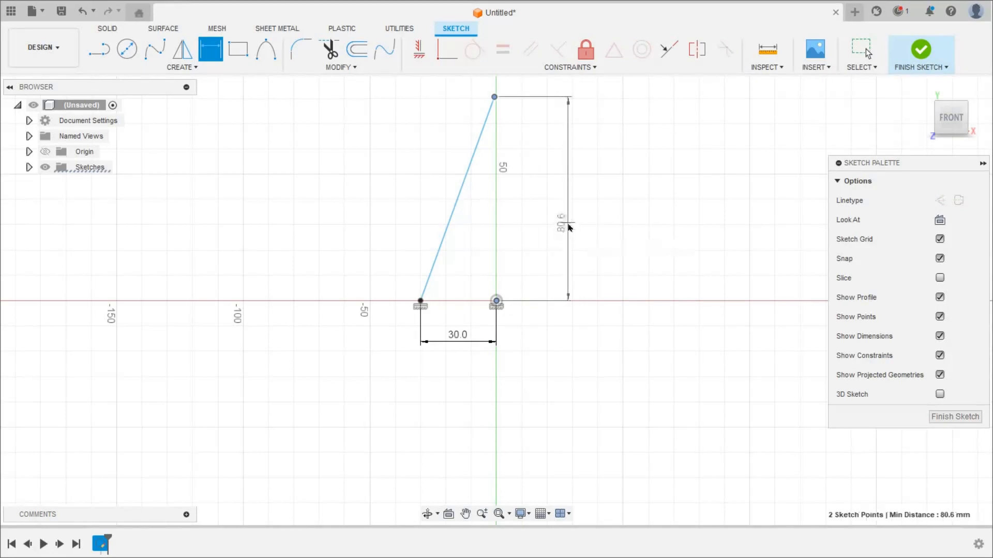
pyautogui.click(568, 224)
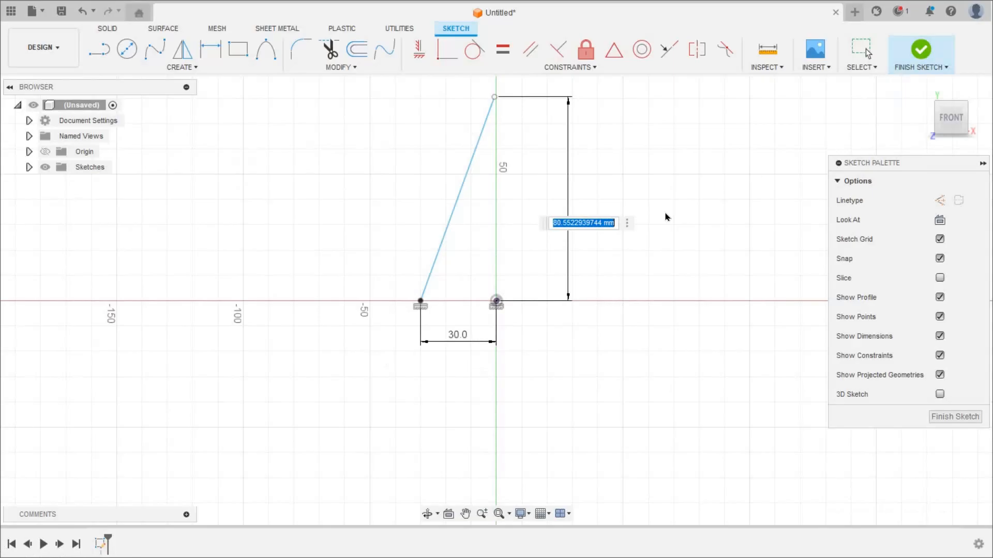
pyautogui.write('100')
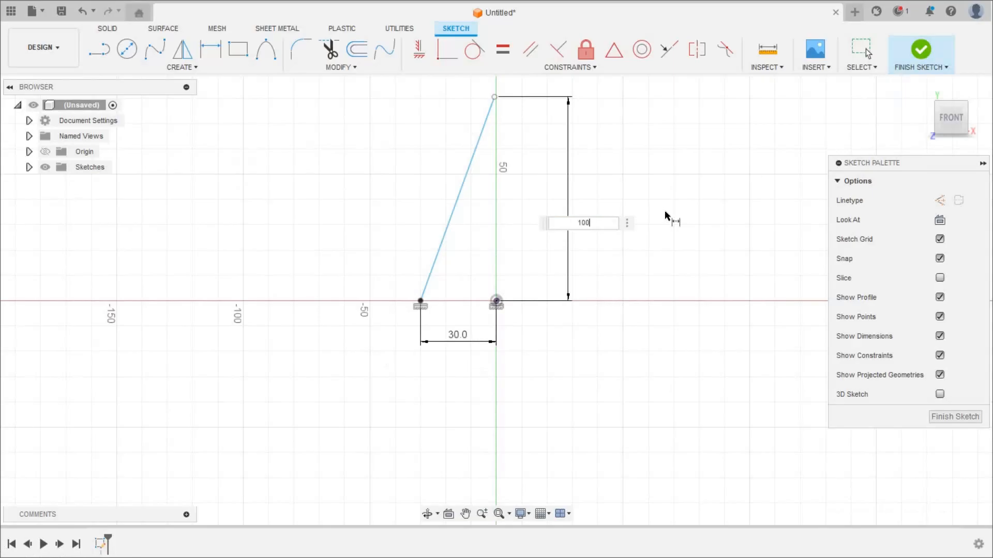
pyautogui.press('Return')
# Align the slanted line's upper endpoint vertically above the origin using a Horizontal/Vertical constraint
pyautogui.scroll(-3, 619, 219)
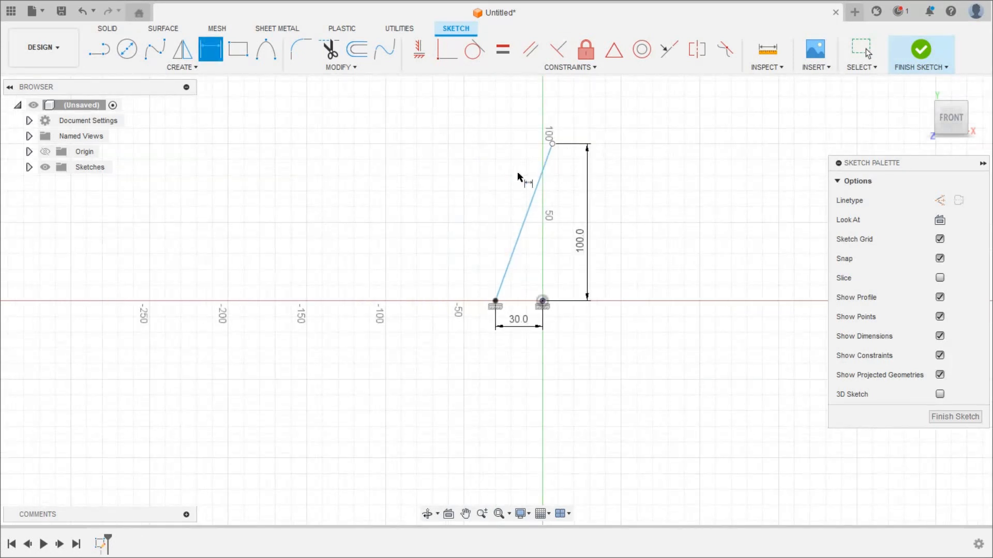
pyautogui.click(415, 59)
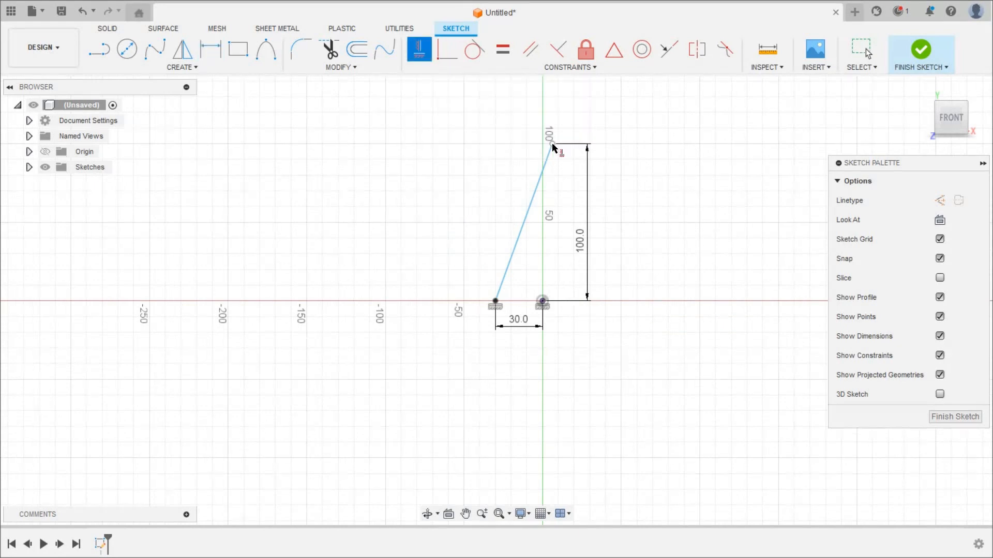
pyautogui.click(545, 301)
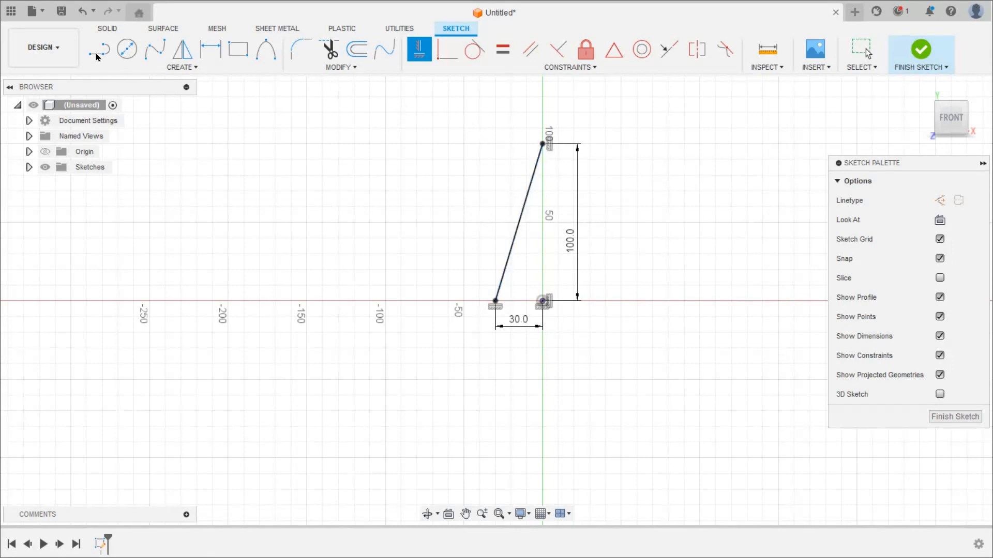
# Sketch a horizontal line crossing the slanted line about 10 mm below its upper endpoint
pyautogui.press('l')
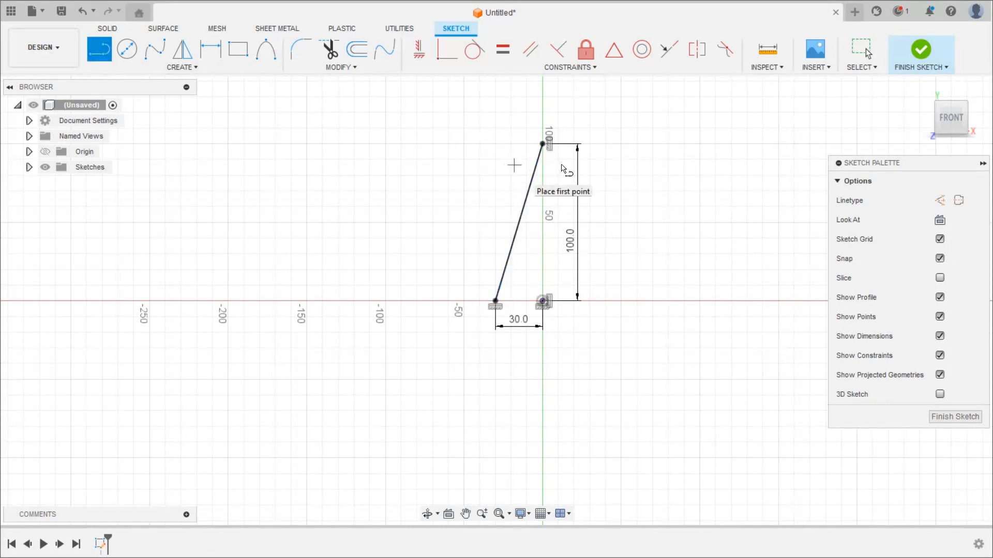
pyautogui.click(510, 160)
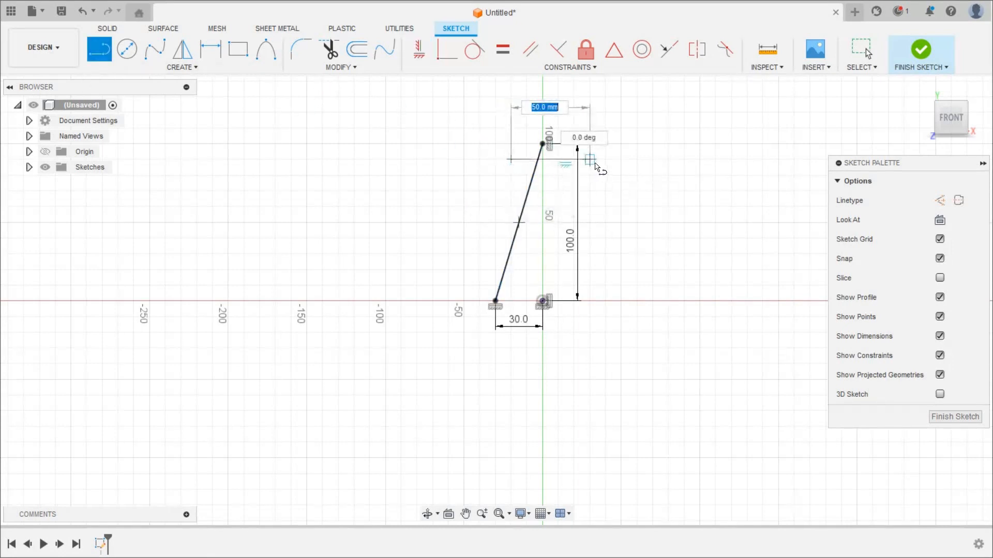
pyautogui.click(595, 161)
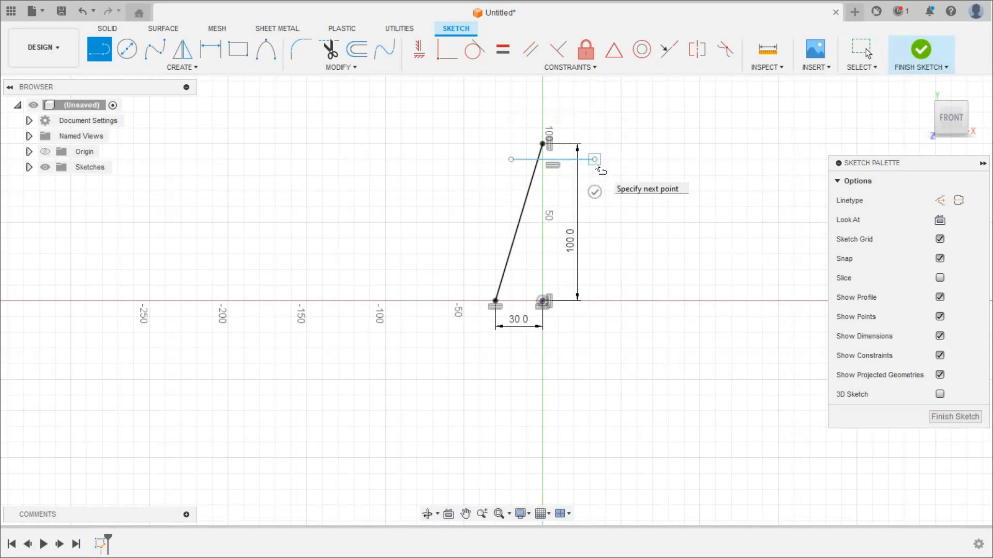
pyautogui.press('Escape')
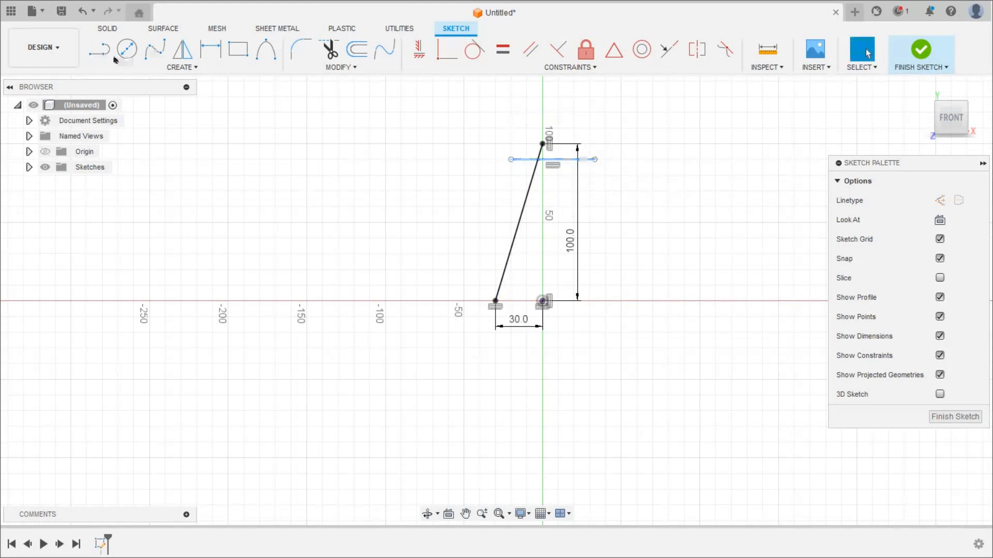
# Dimension the horizontal line at 10 mm below the slanted line's upper endpoint
pyautogui.press('d')
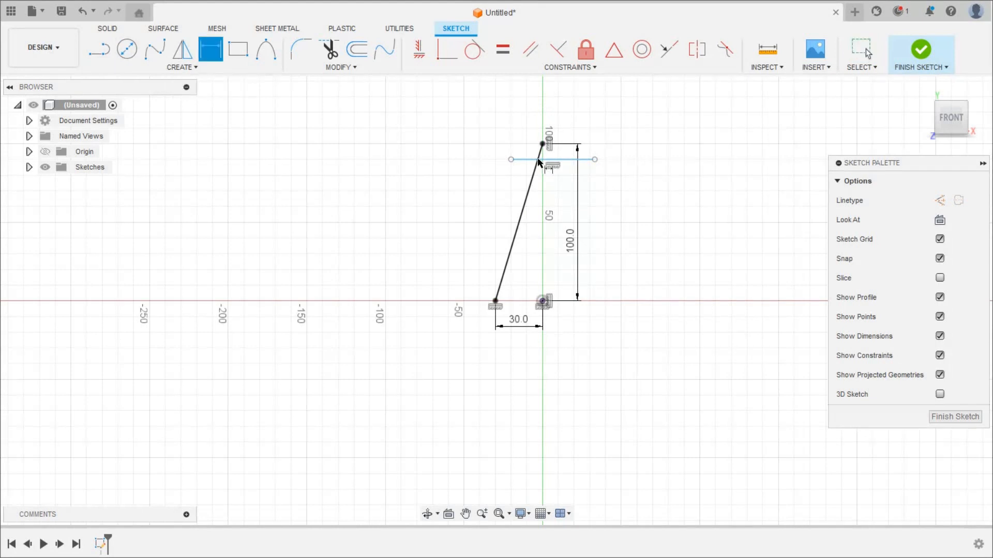
pyautogui.click(543, 145)
pyautogui.click(539, 160)
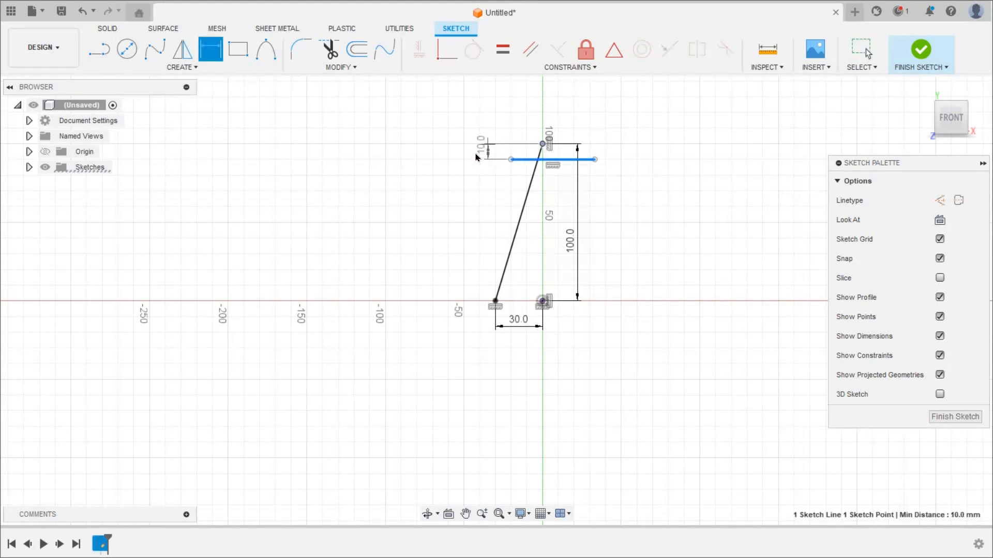
pyautogui.click(556, 161)
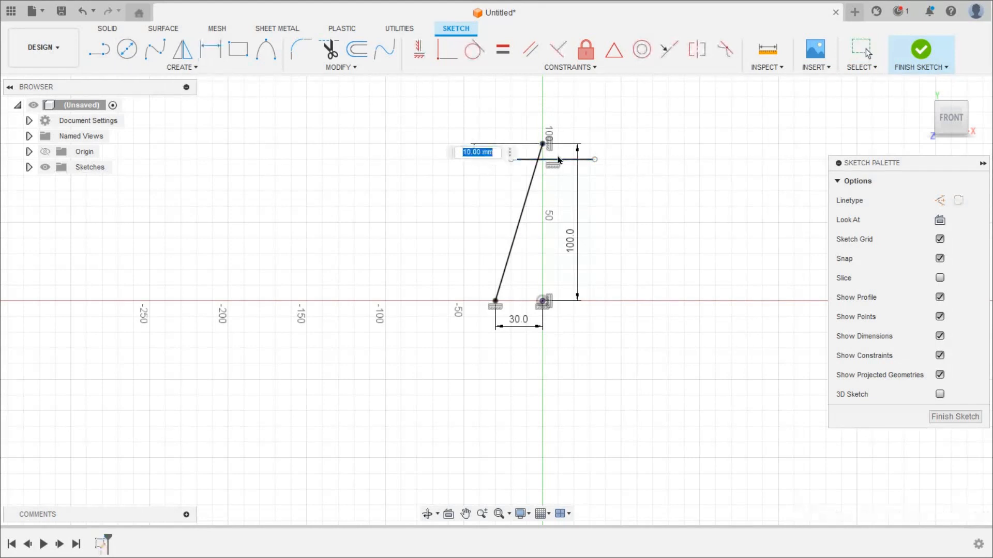
pyautogui.press('Return')
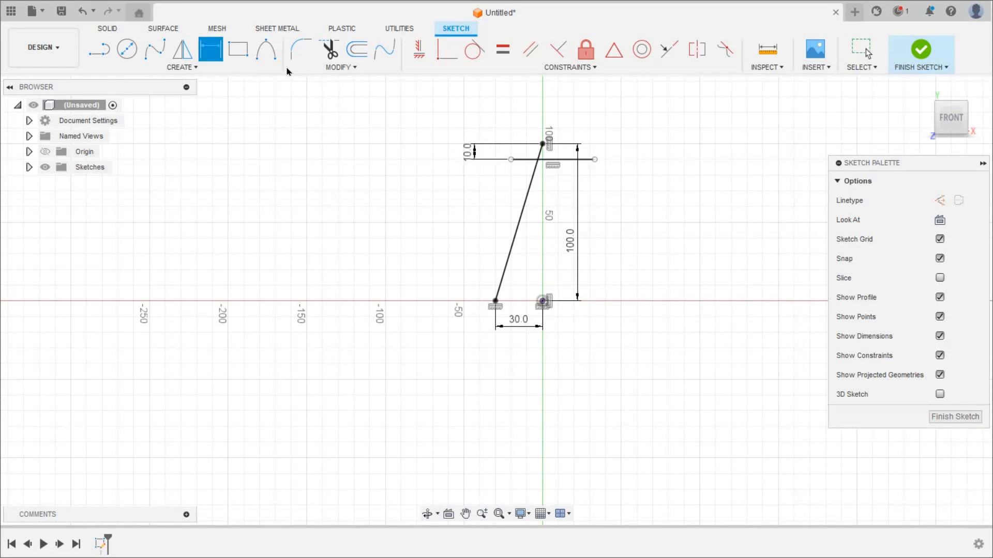
# Trim the slanted line's tip above the horizontal line and trim away both parts of the horizontal line
pyautogui.click(329, 50)
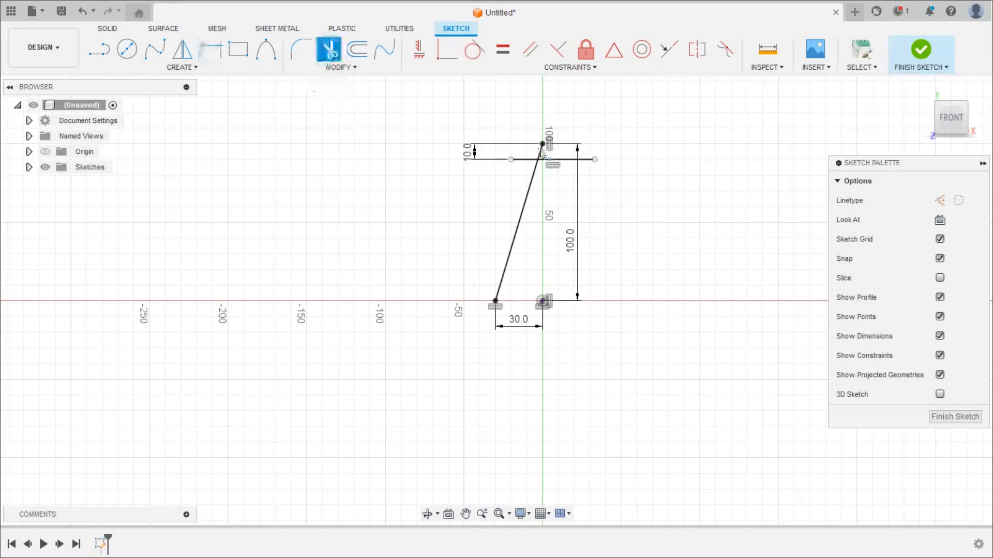
pyautogui.click(532, 159)
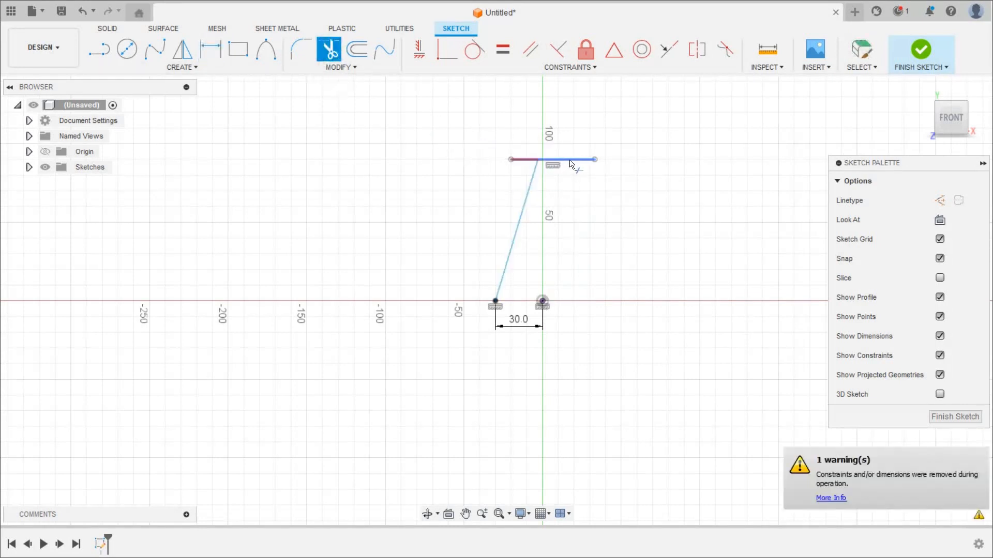
pyautogui.click(575, 161)
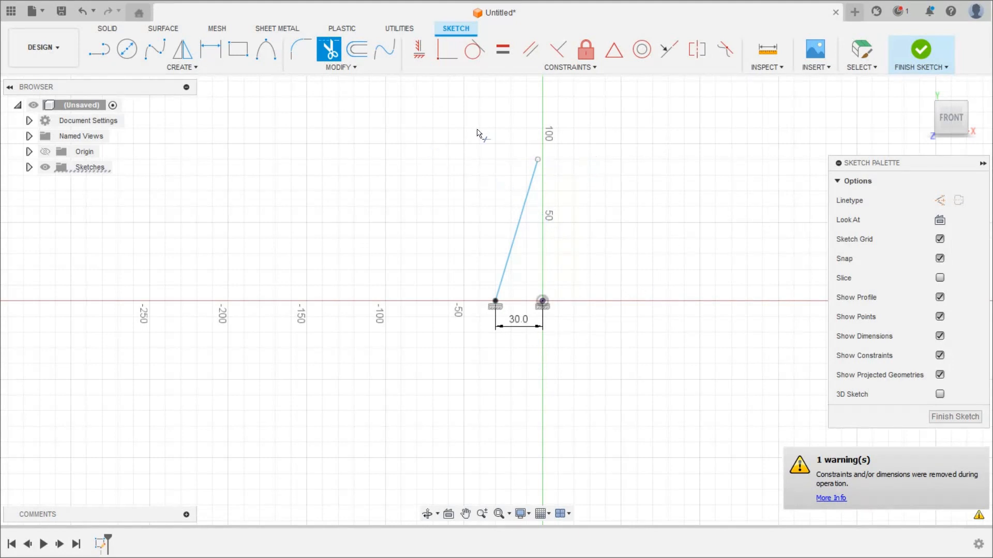
# Finish the sketch and revolve the slanted line 359° about the vertical Y axis as a new surface body
pyautogui.click(920, 63)
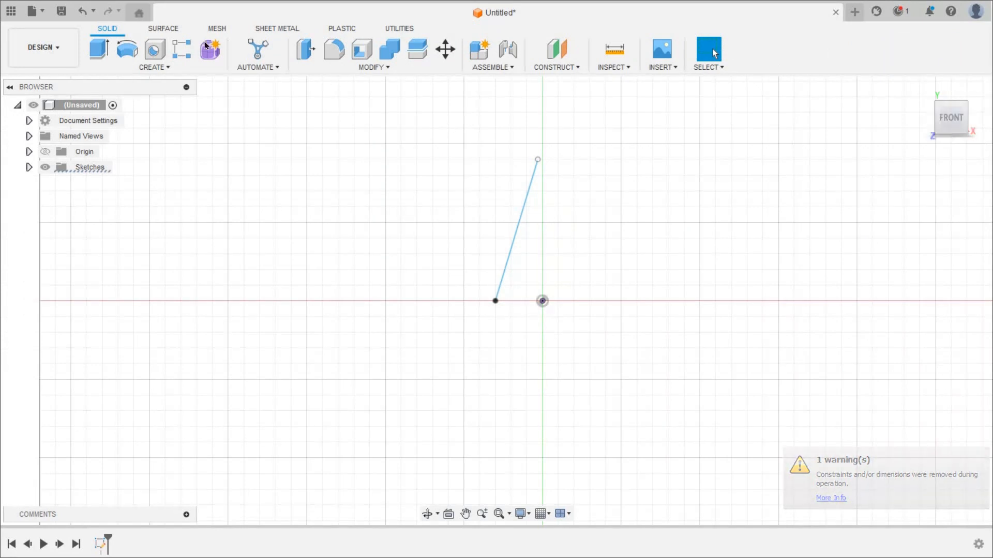
pyautogui.click(165, 31)
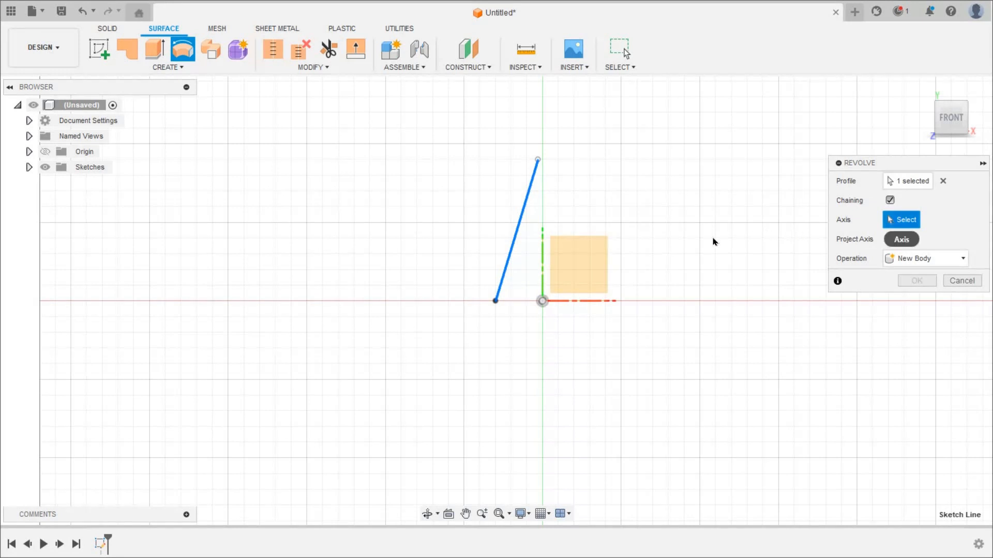
pyautogui.click(543, 253)
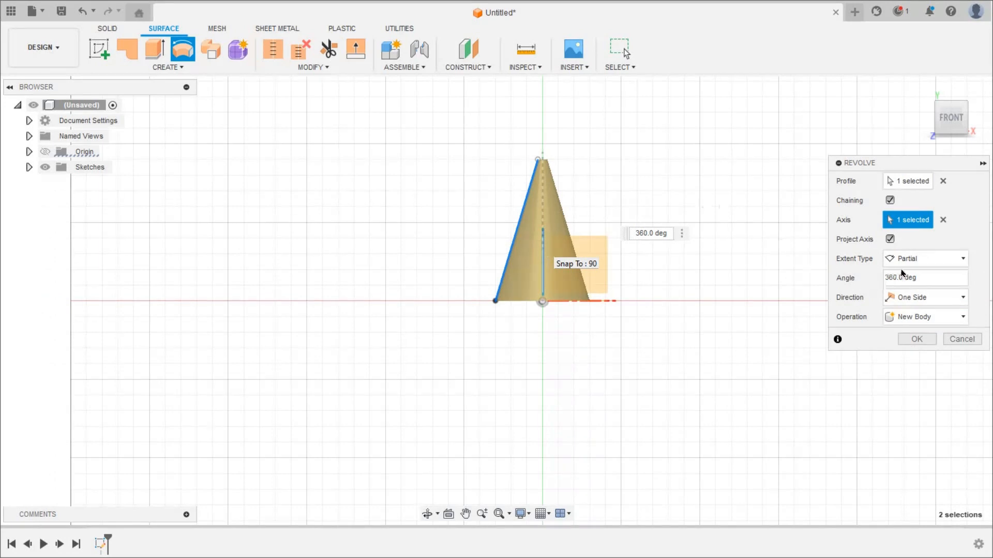
pyautogui.click(884, 277)
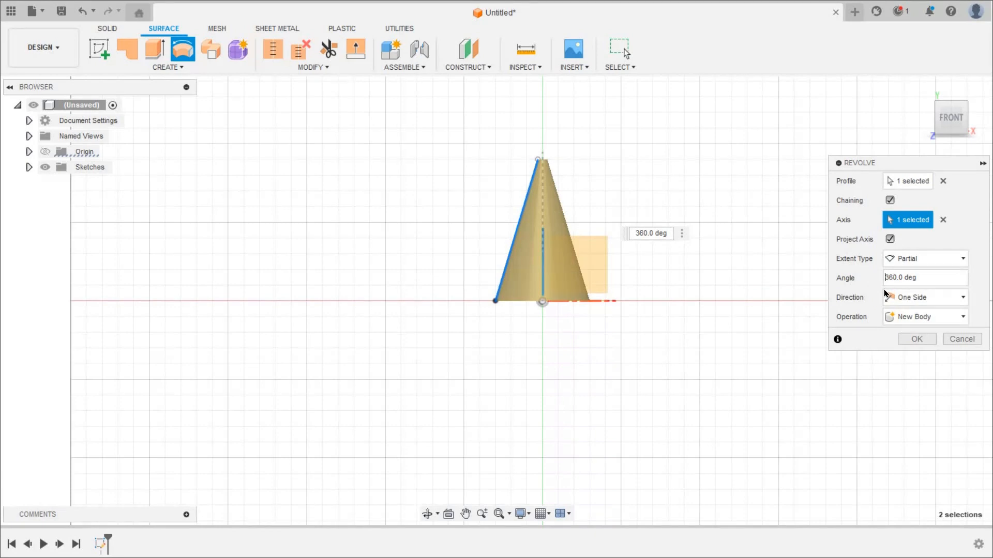
pyautogui.press('Delete')
pyautogui.press('Delete')
pyautogui.press('Delete')
pyautogui.press('Delete')
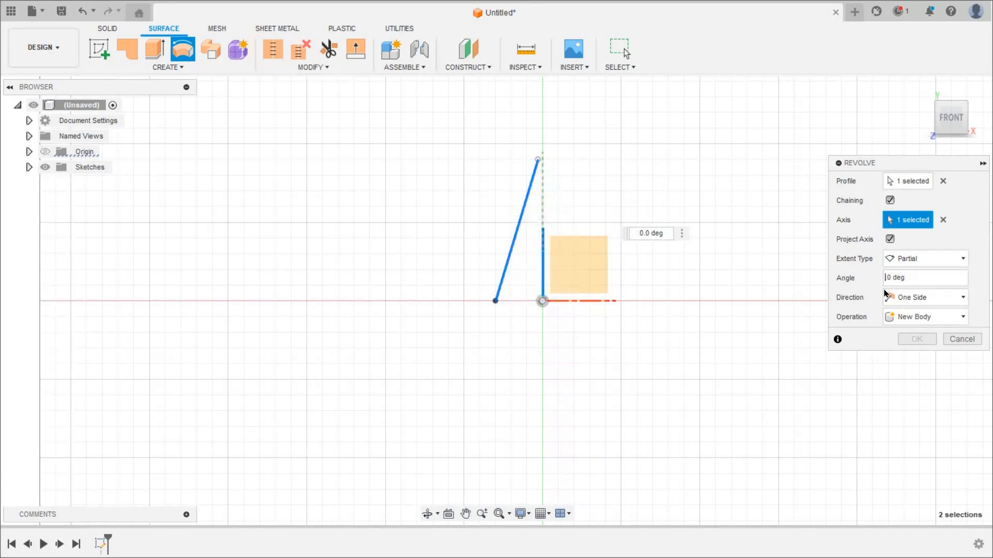
pyautogui.write('359.')
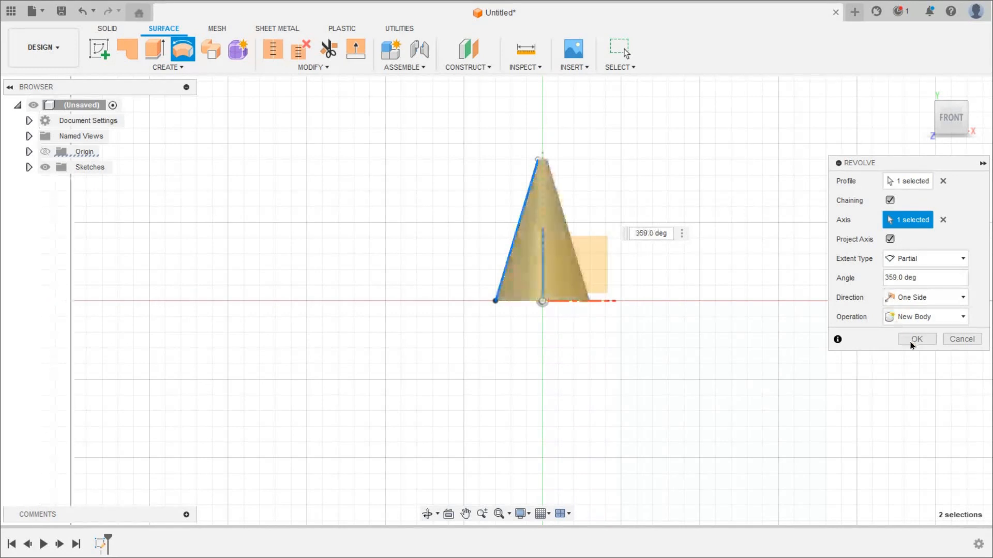
pyautogui.click(911, 344)
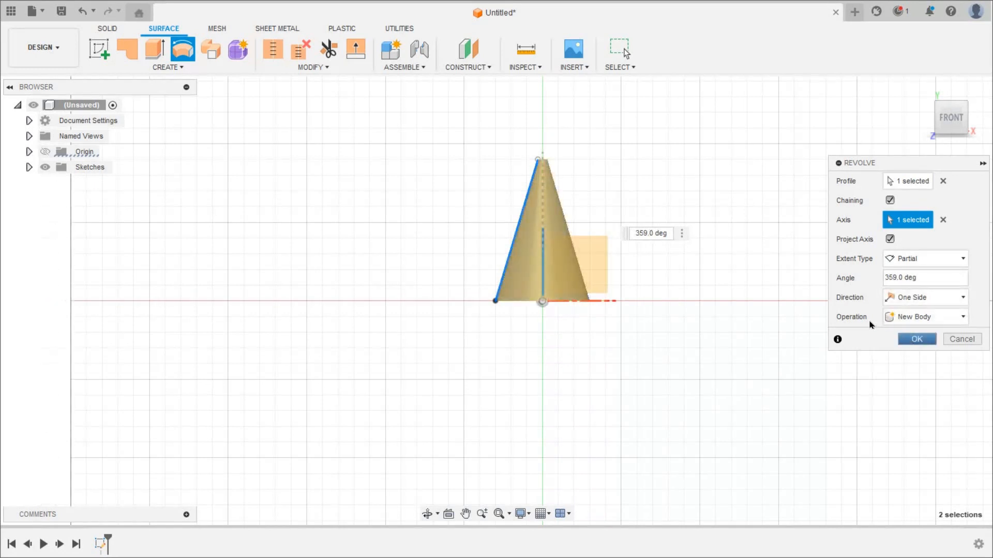
pyautogui.click(920, 89)
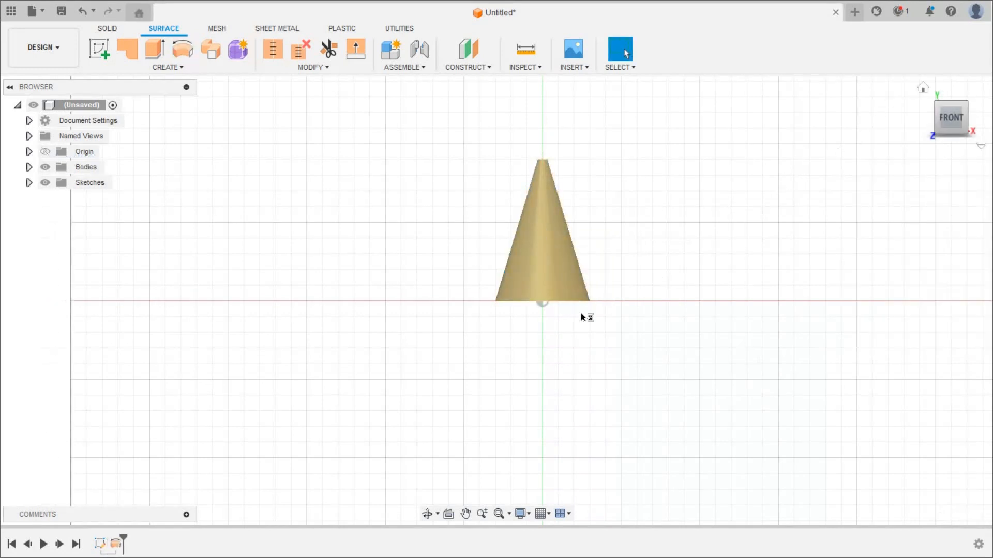
# Start a sheet metal Flange, show Sketch1, and select its slanted line along the cone's slit as the profile
pyautogui.keyDown('shift'); pyautogui.moveTo(484, 323); pyautogui.dragTo(604, 362, button='middle'); pyautogui.keyUp('shift')
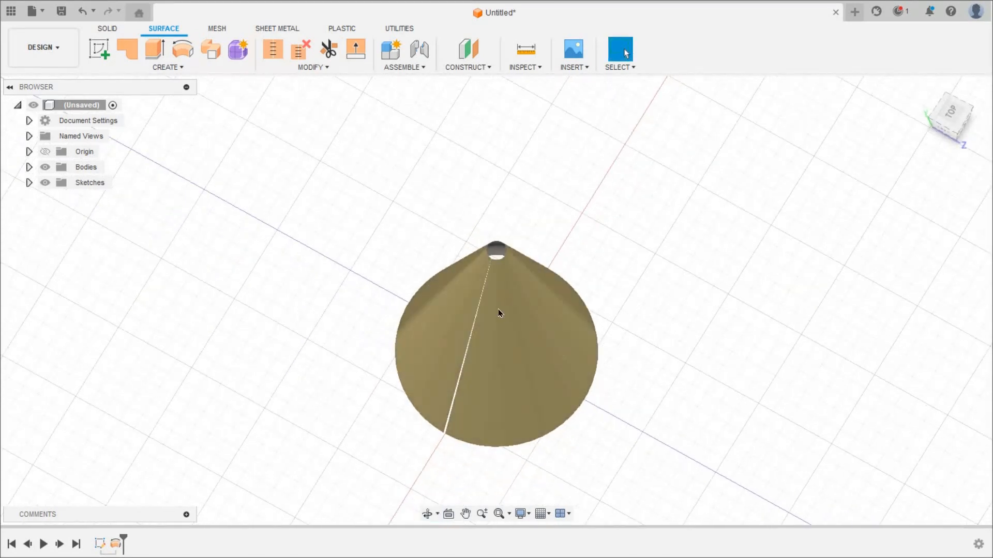
pyautogui.scroll(4, 479, 333)
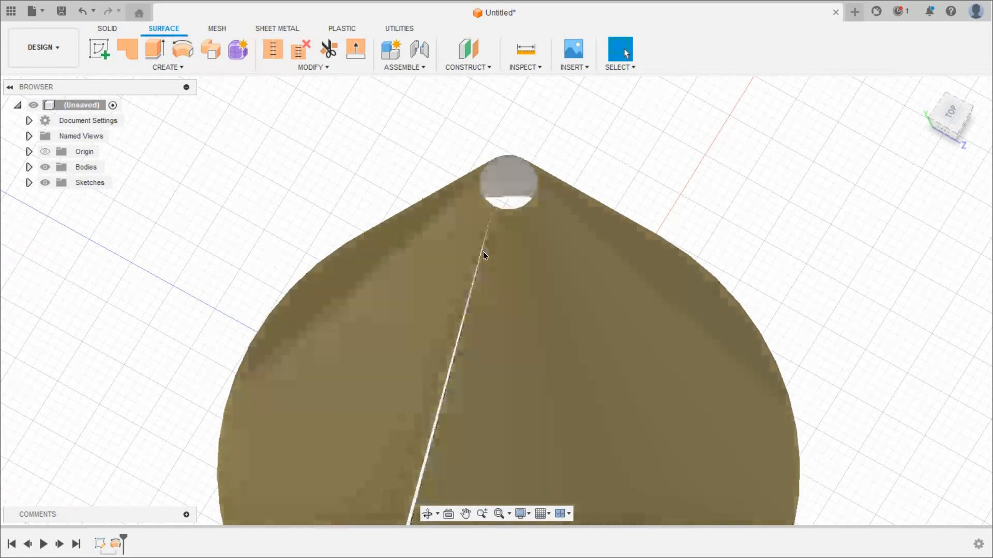
pyautogui.click(277, 28)
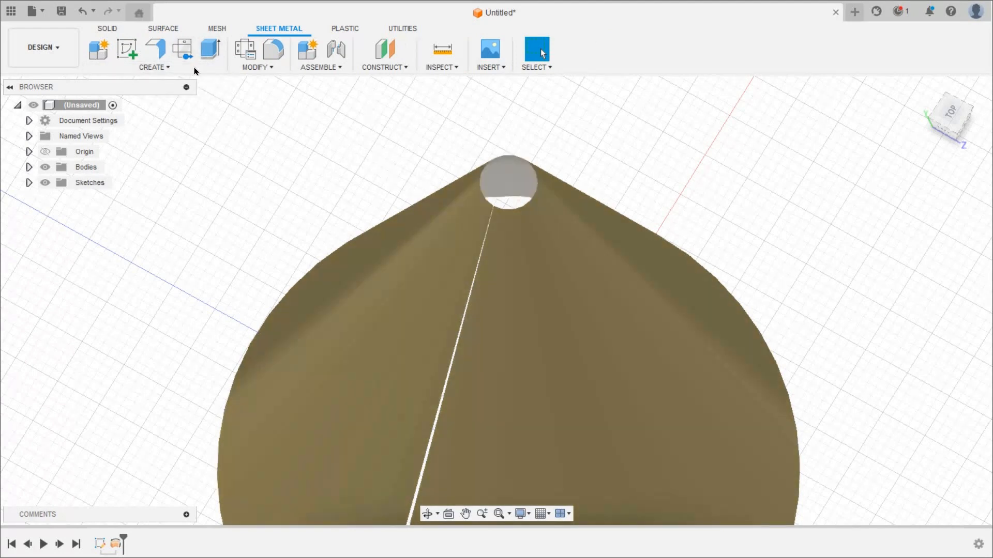
pyautogui.click(170, 32)
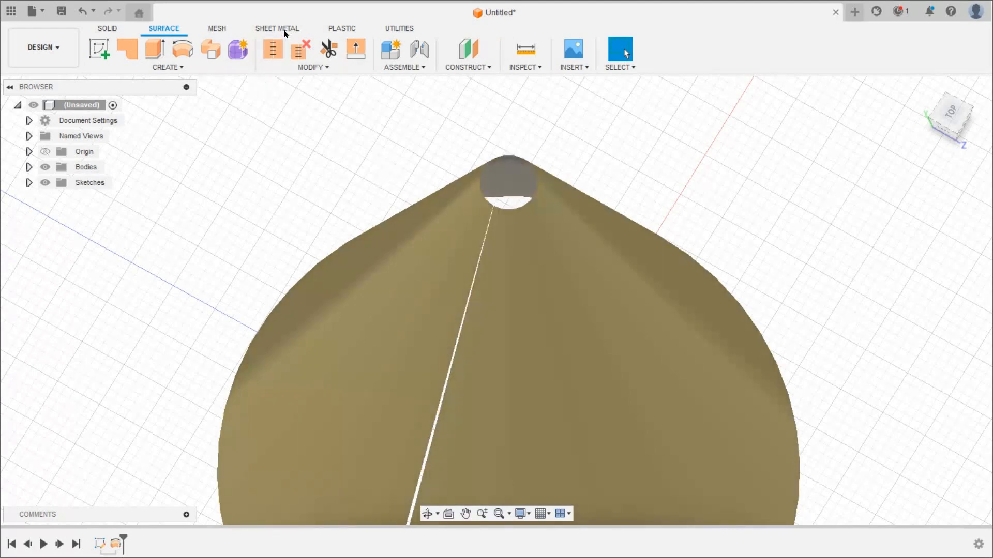
pyautogui.click(285, 32)
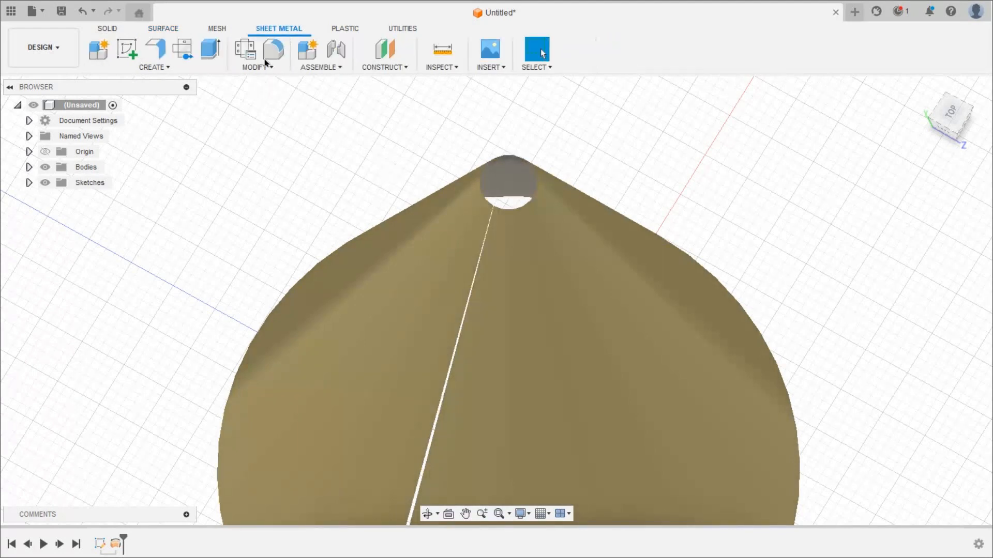
pyautogui.click(157, 52)
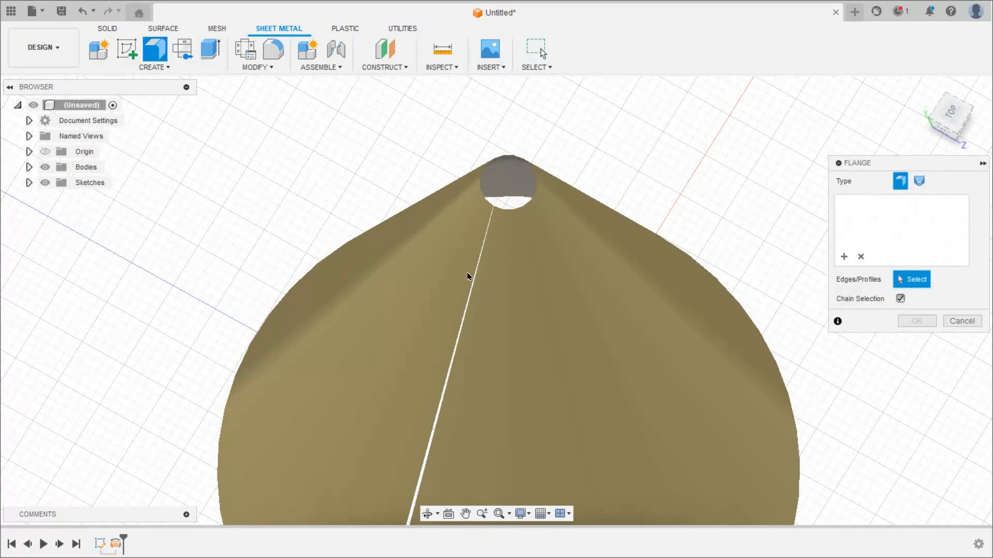
pyautogui.scroll(3, 466, 269)
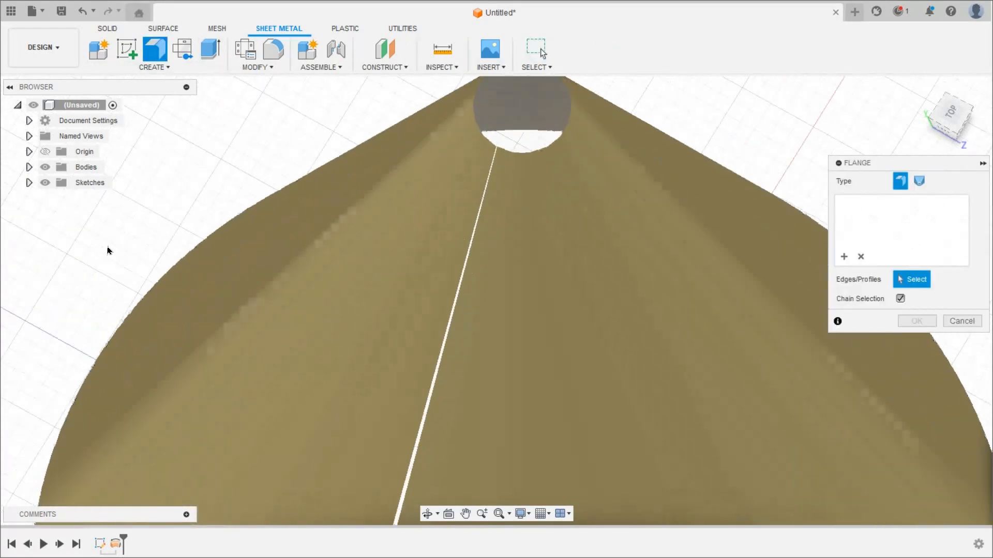
pyautogui.click(29, 184)
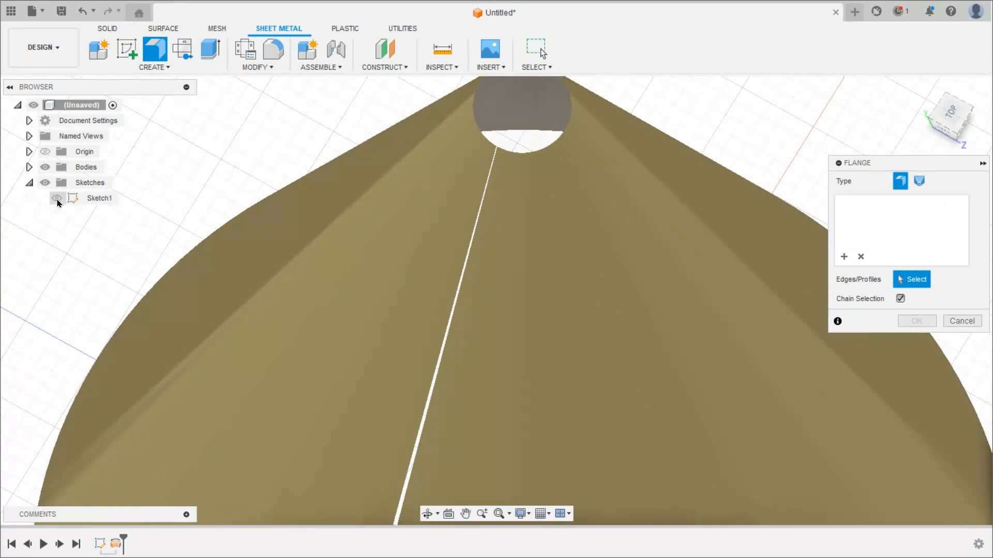
pyautogui.click(56, 201)
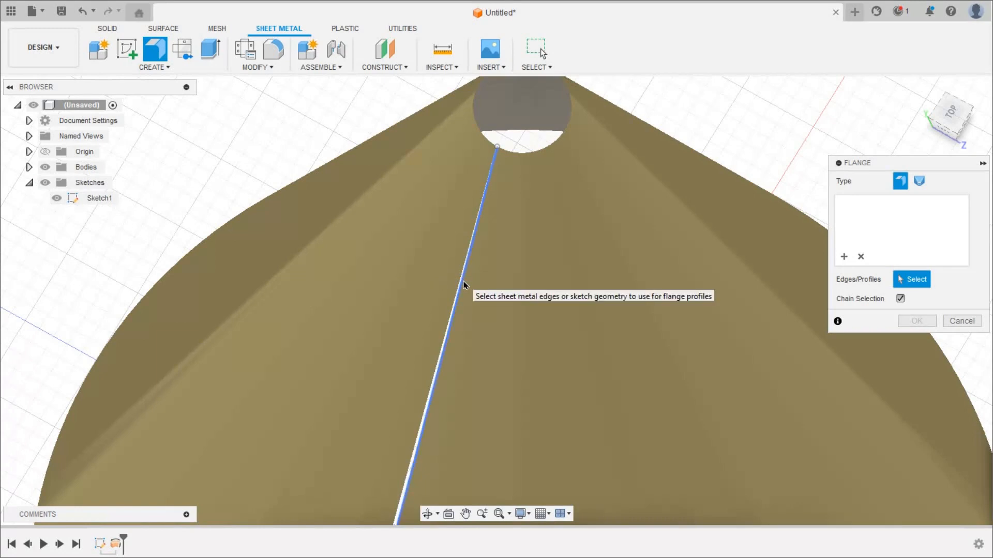
pyautogui.scroll(2, 463, 283)
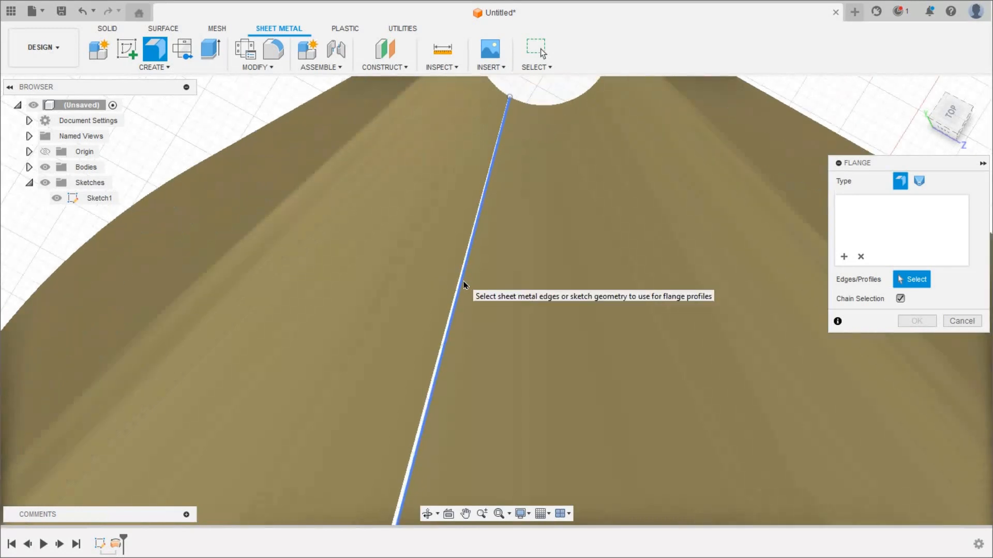
pyautogui.click(463, 285)
pyautogui.scroll(-2, 511, 266)
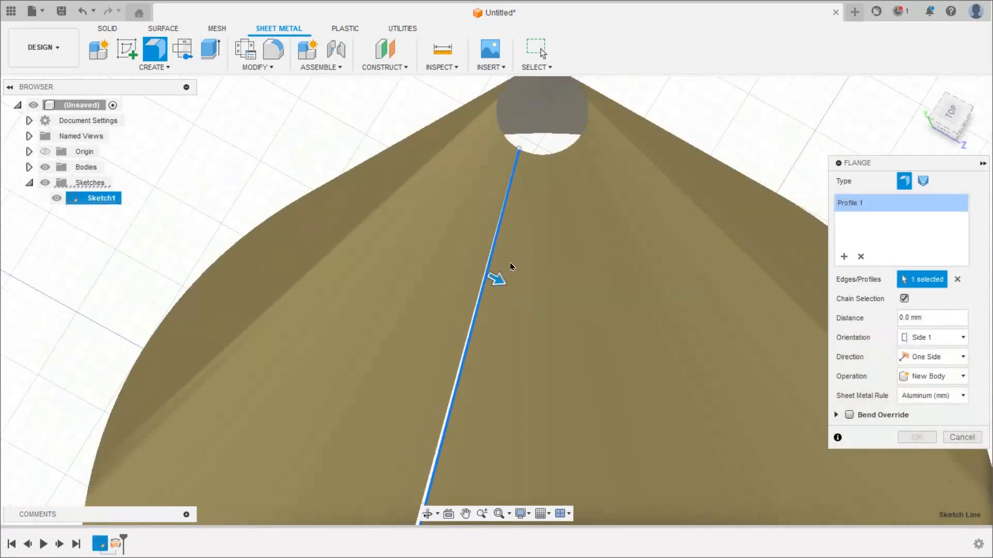
pyautogui.scroll(3, 491, 276)
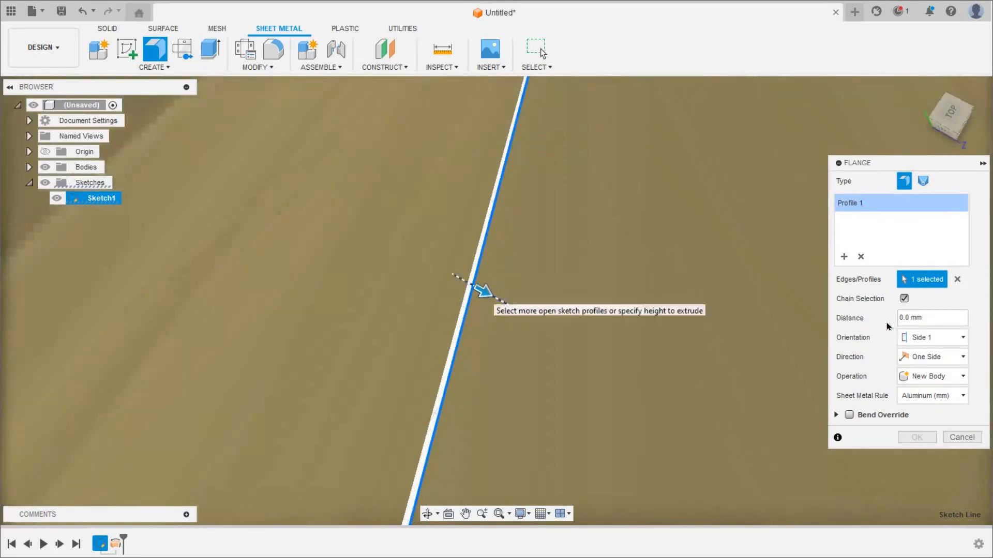
# Create the flange with a distance of -0.01 mm as a new body, using the Aluminum (mm) sheet metal rule
pyautogui.moveTo(483, 291); pyautogui.dragTo(460, 278)
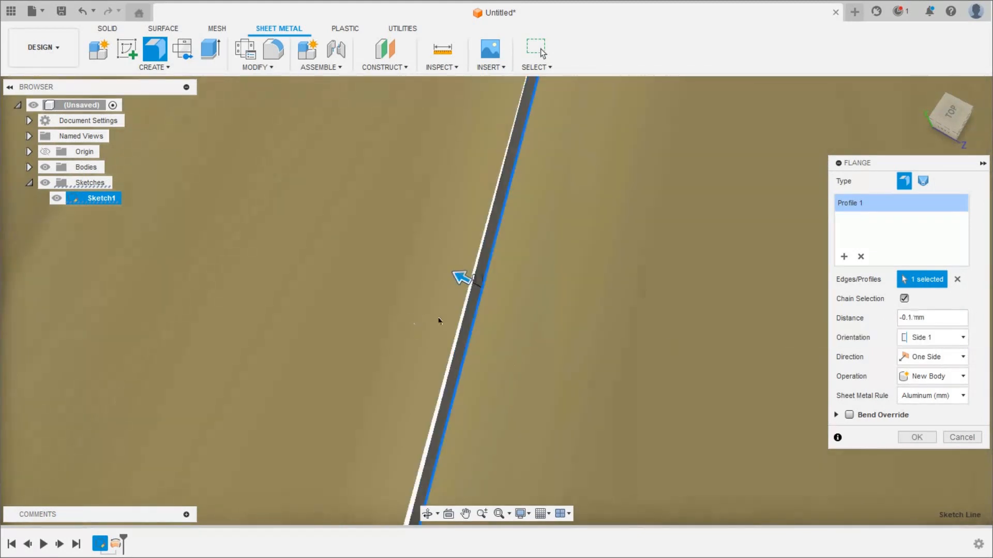
pyautogui.scroll(3, 444, 326)
pyautogui.scroll(4, 446, 329)
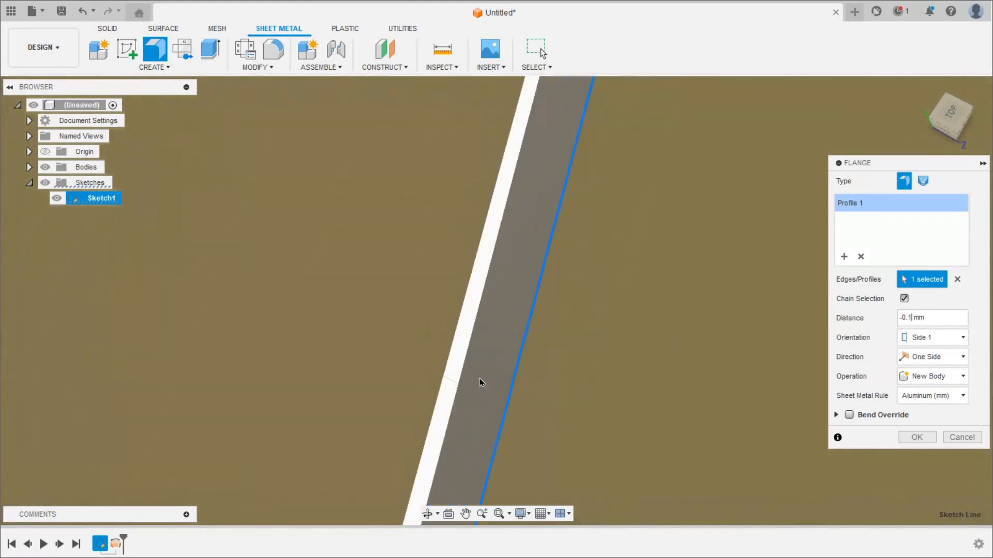
pyautogui.scroll(-5, 479, 379)
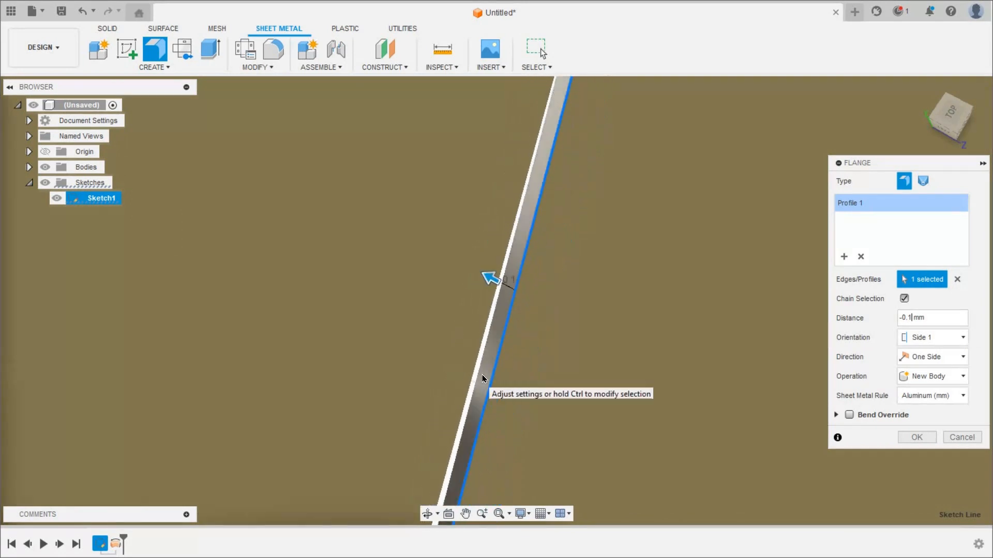
pyautogui.scroll(-4, 570, 227)
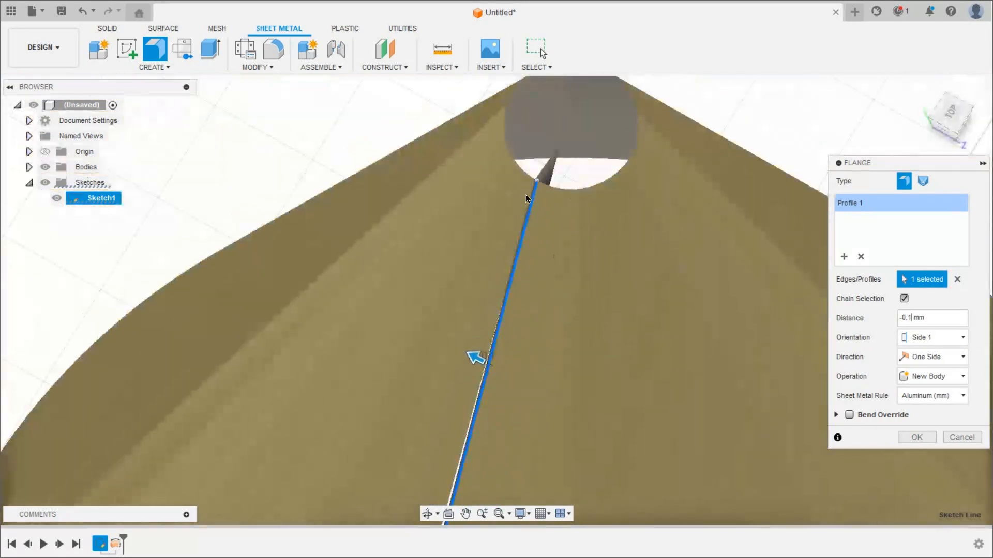
pyautogui.scroll(4, 524, 202)
pyautogui.scroll(1, 617, 236)
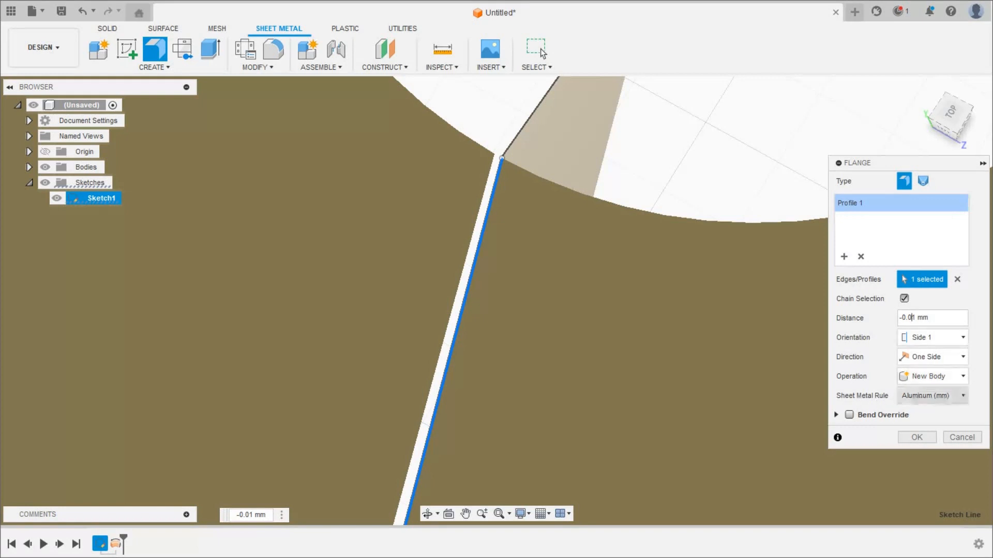
pyautogui.click(926, 395)
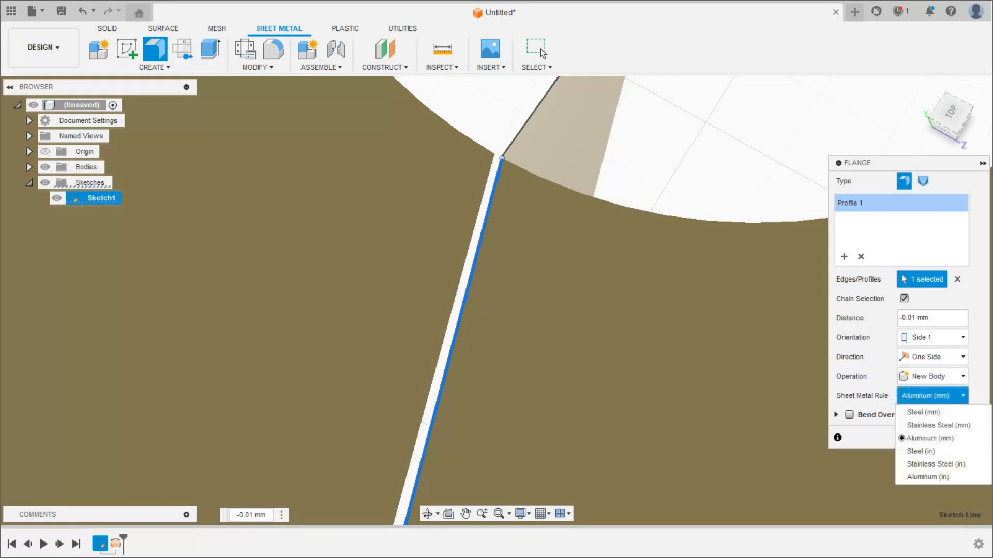
pyautogui.click(918, 439)
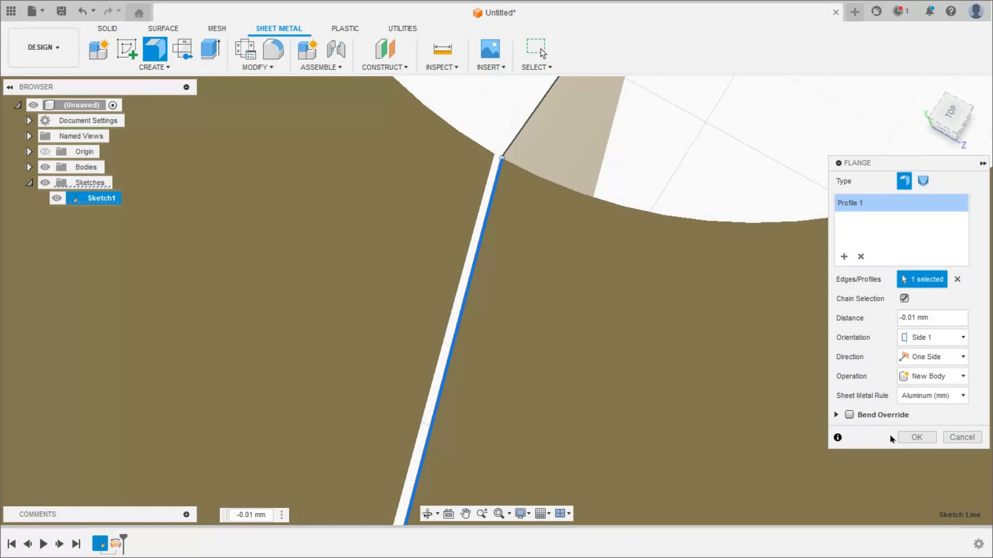
pyautogui.click(917, 438)
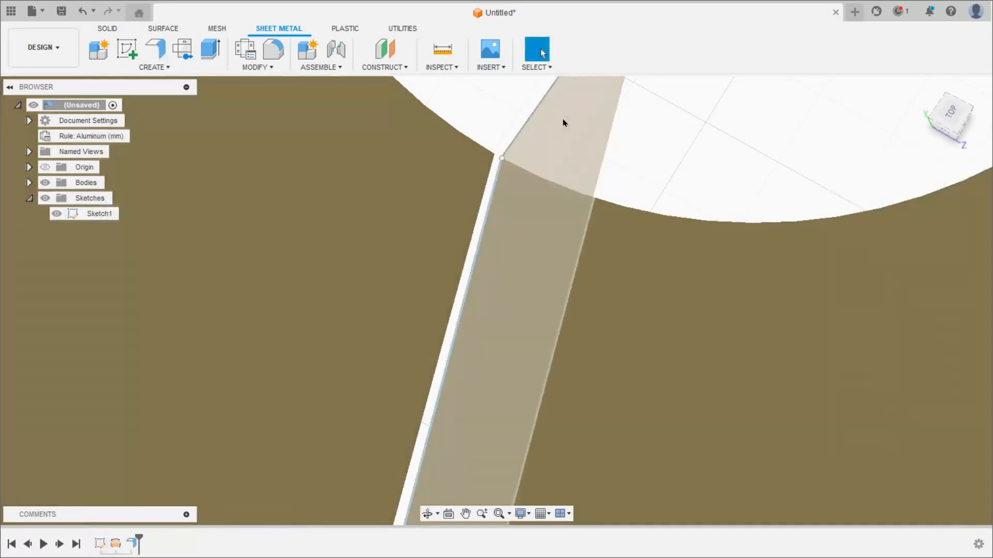
pyautogui.scroll(-4, 619, 213)
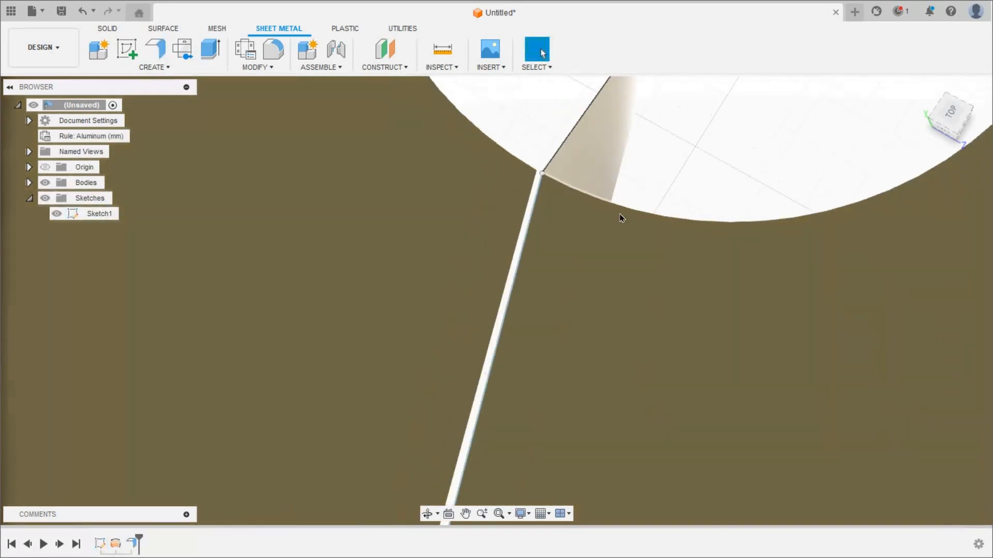
pyautogui.scroll(-2, 593, 160)
pyautogui.scroll(1, 576, 139)
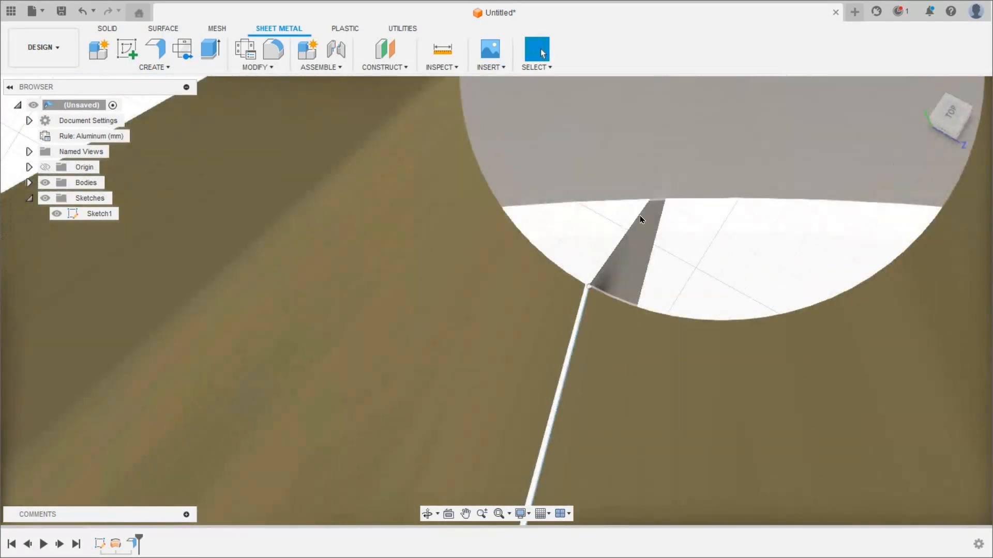
pyautogui.scroll(-1, 628, 225)
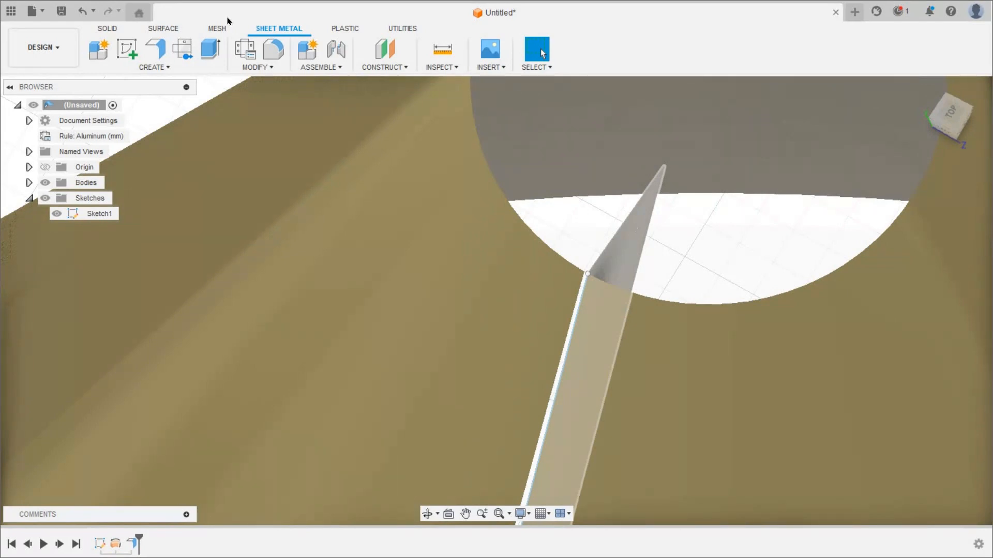
pyautogui.click(163, 29)
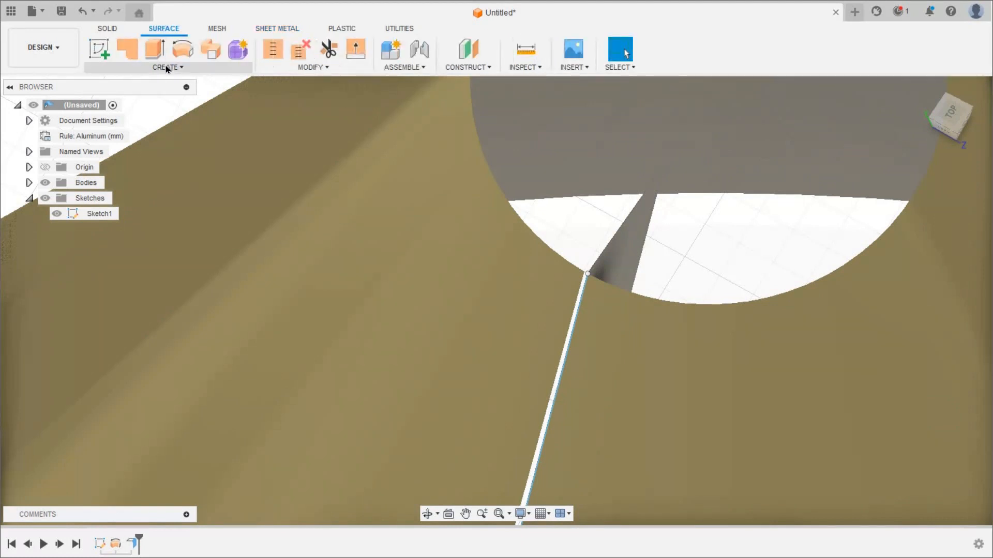
pyautogui.click(169, 67)
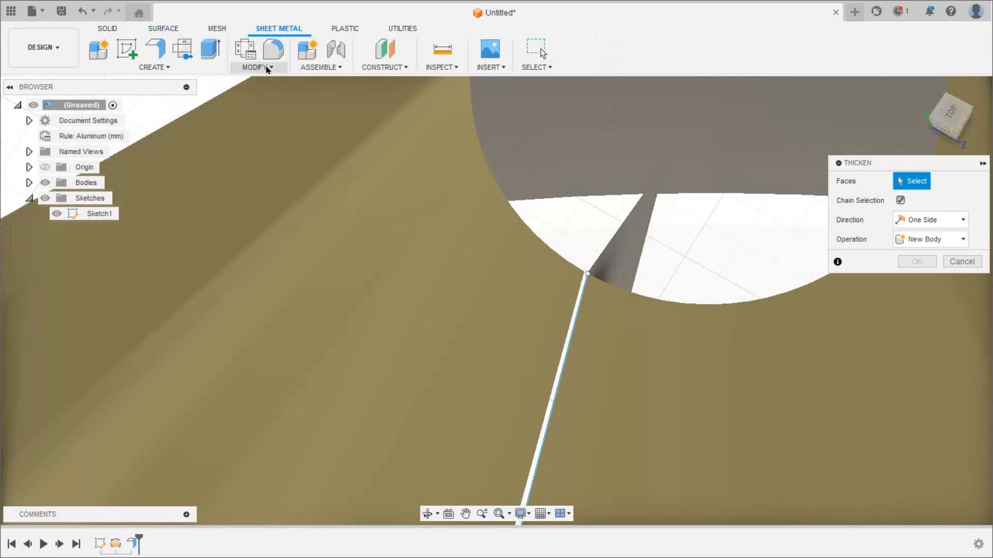
# Look up the Aluminum (mm) sheet metal rule's thickness in the model parameters
pyautogui.click(265, 74)
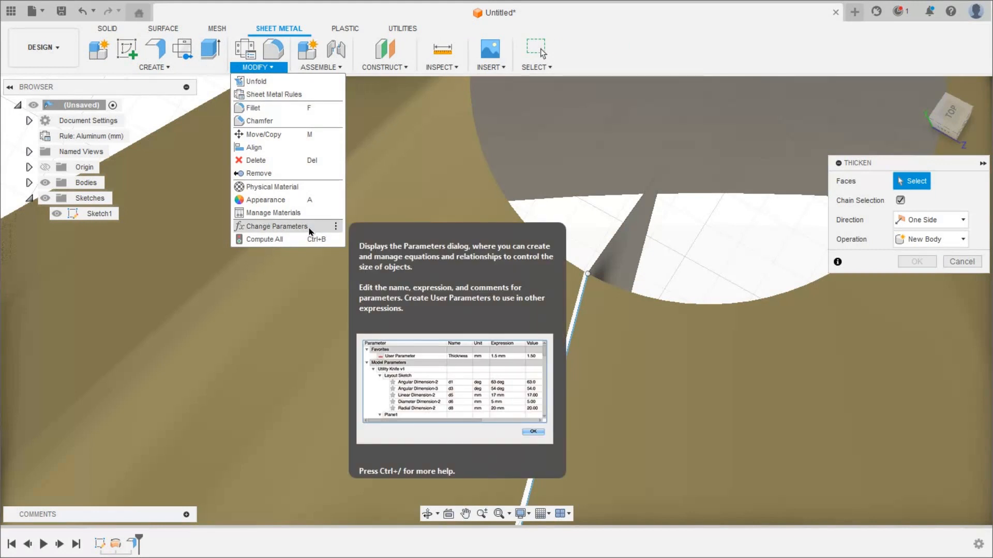
pyautogui.click(310, 230)
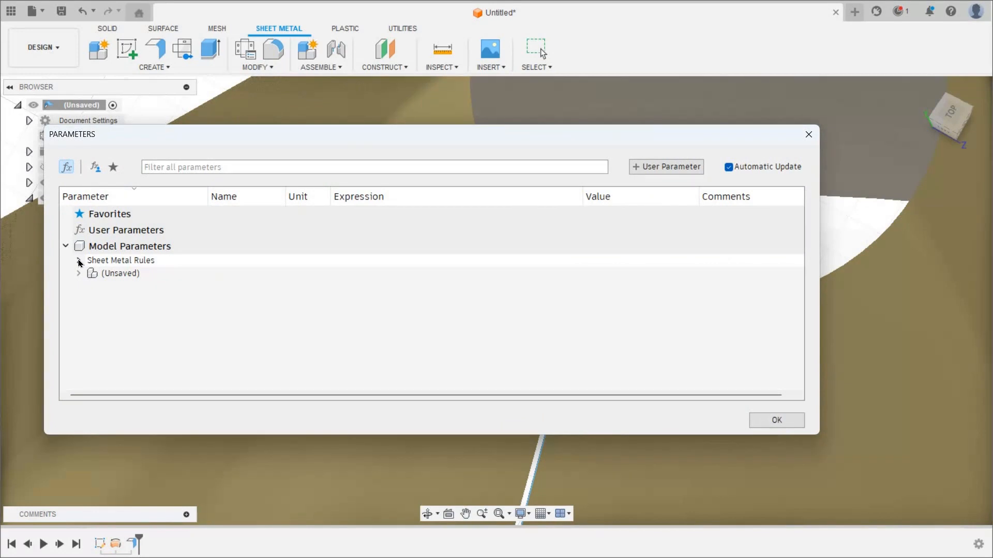
pyautogui.click(79, 261)
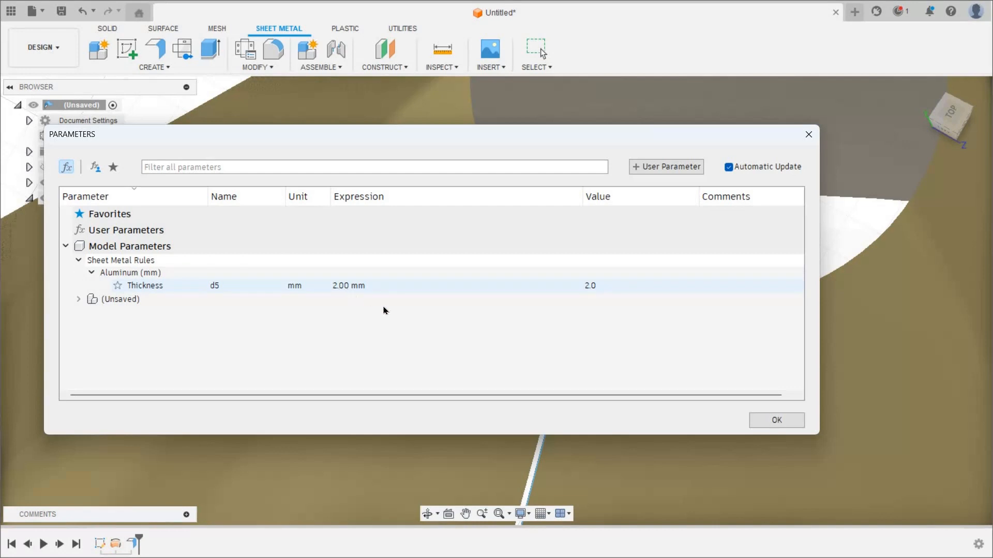
pyautogui.click(764, 420)
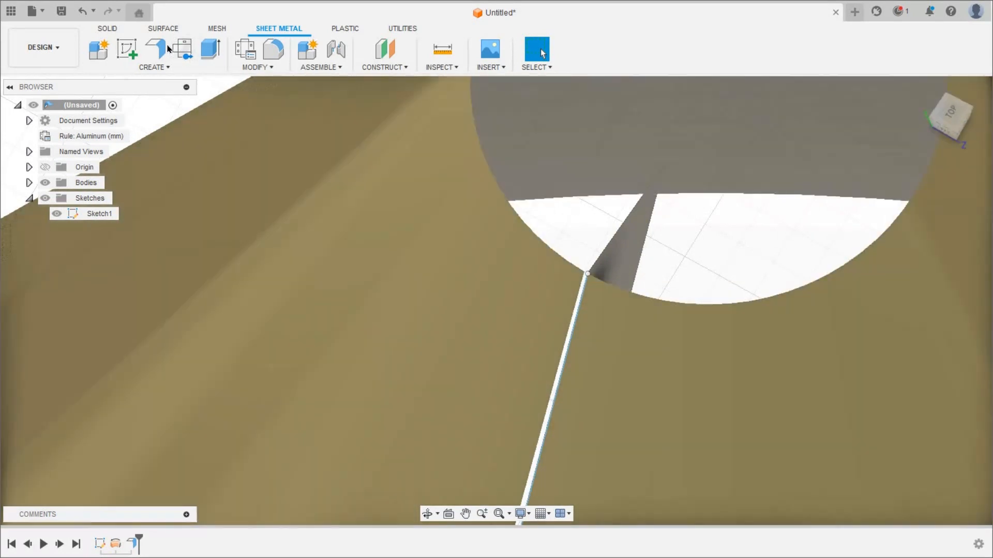
# Start a Thicken on the revolved cone's surface with a one-sided thickness of 2.0 mm
pyautogui.click(164, 30)
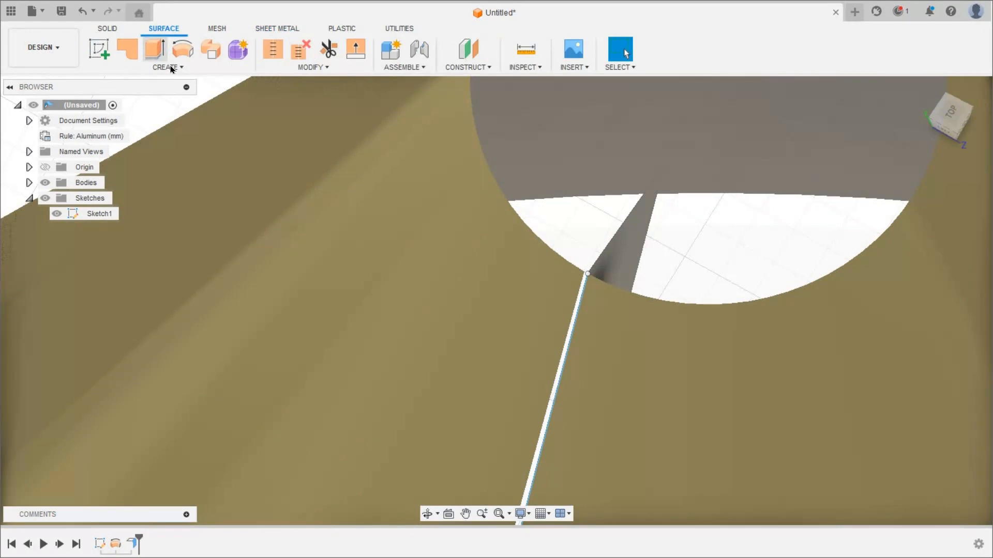
pyautogui.click(166, 68)
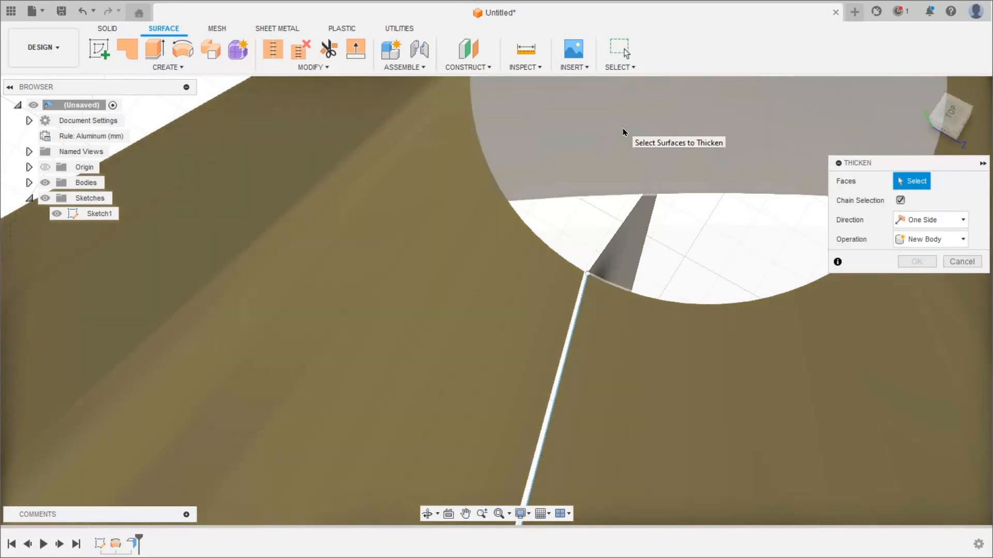
pyautogui.scroll(-3, 623, 132)
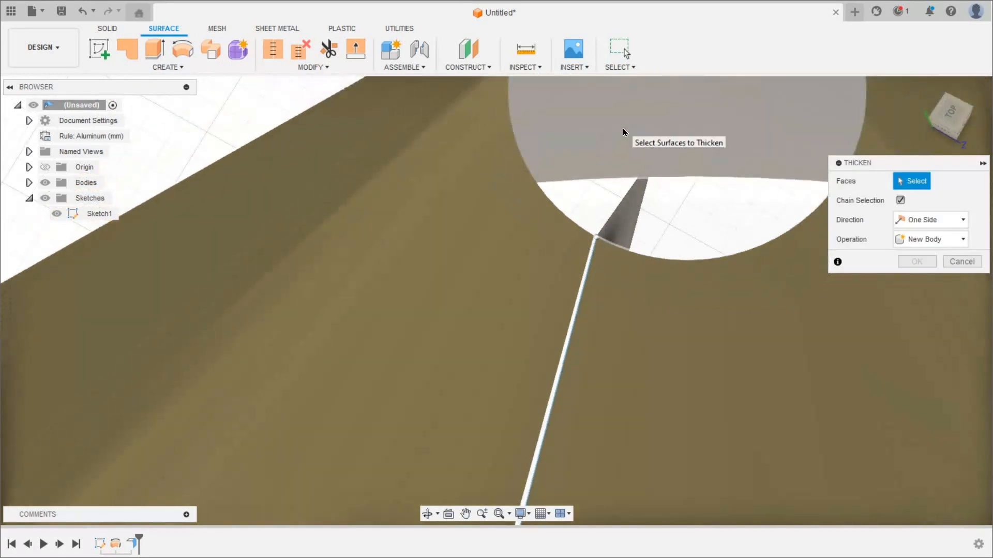
pyautogui.click(567, 142)
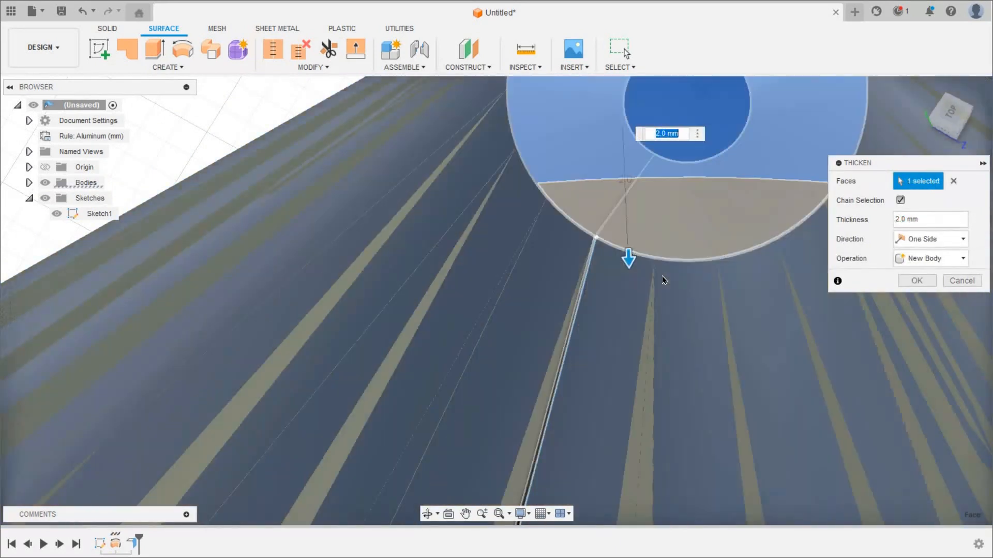
pyautogui.scroll(-1, 637, 291)
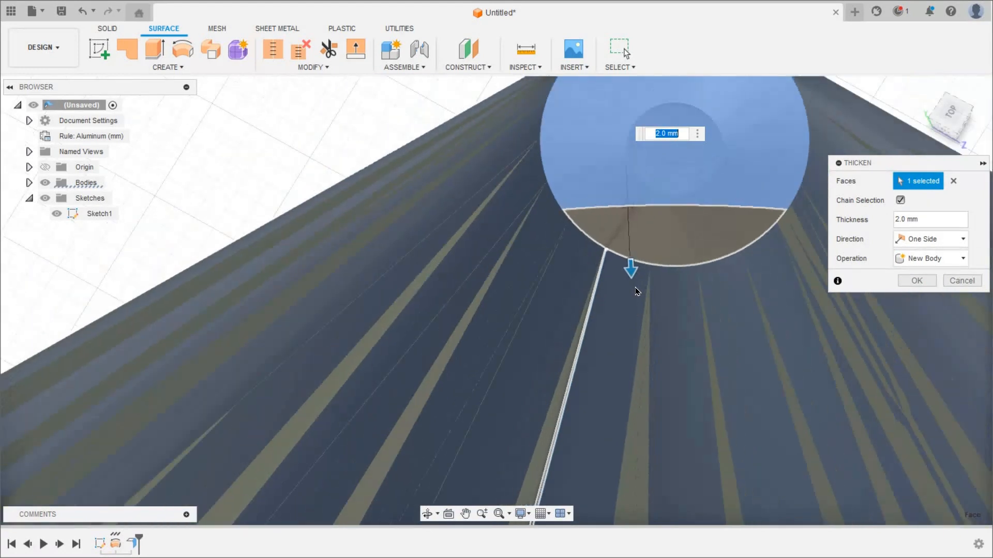
pyautogui.scroll(4, 680, 111)
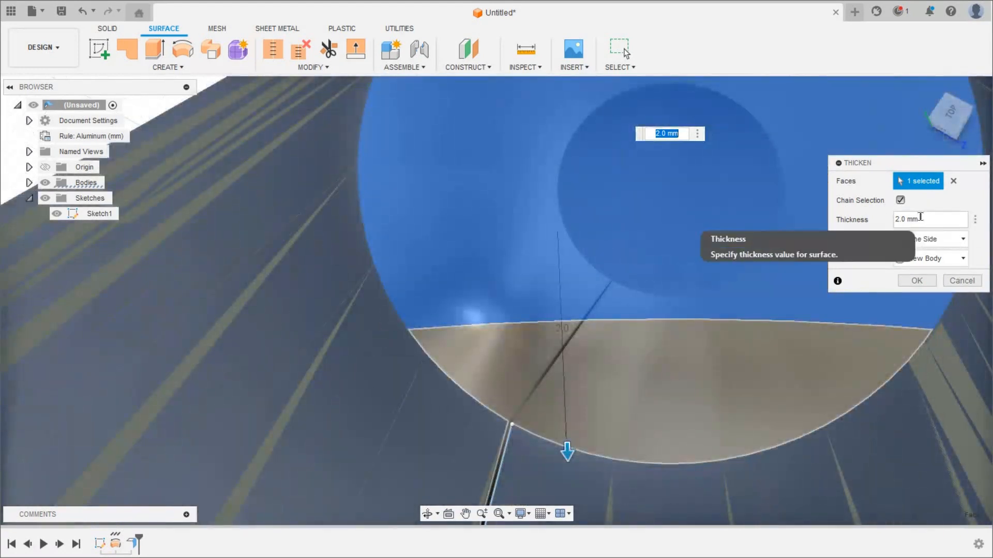
pyautogui.click(896, 222)
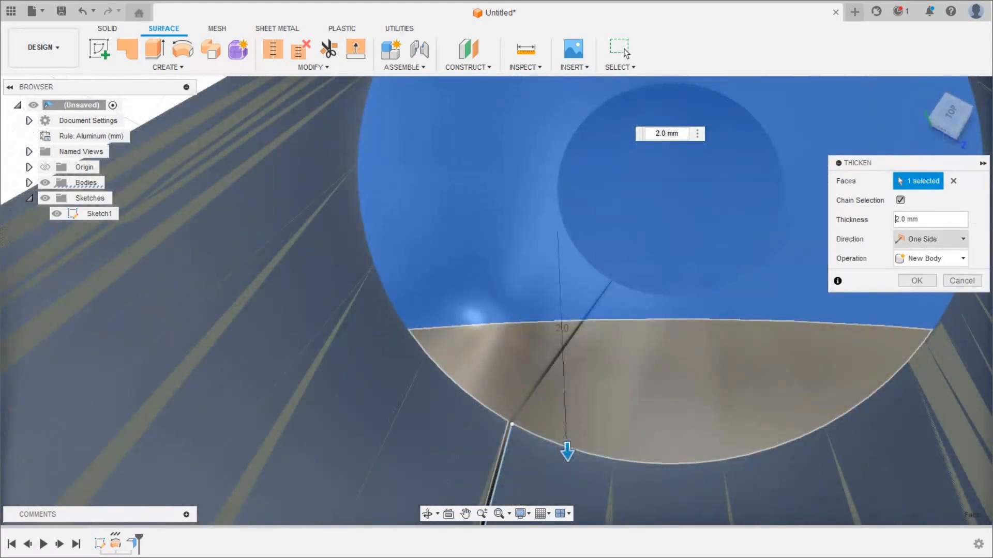
# Set the Thicken operation to Join so it merges with the flange, and create the thickened cone
pyautogui.click(928, 259)
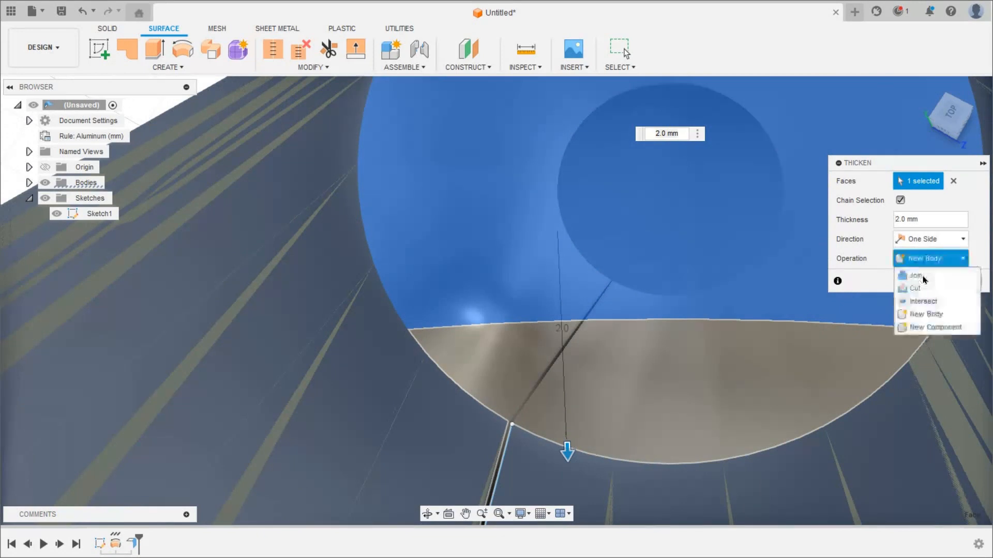
pyautogui.click(914, 274)
pyautogui.scroll(5, 668, 323)
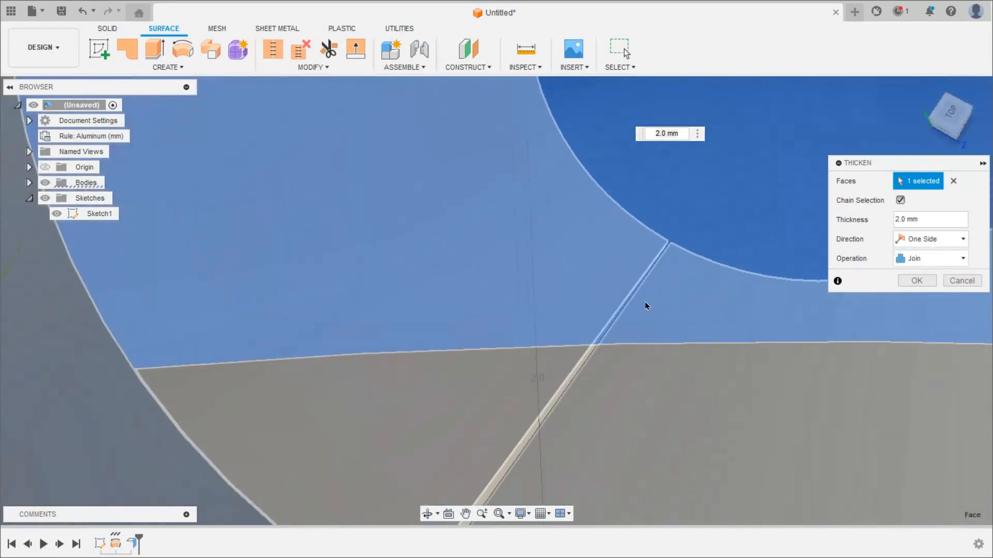
pyautogui.scroll(1, 682, 301)
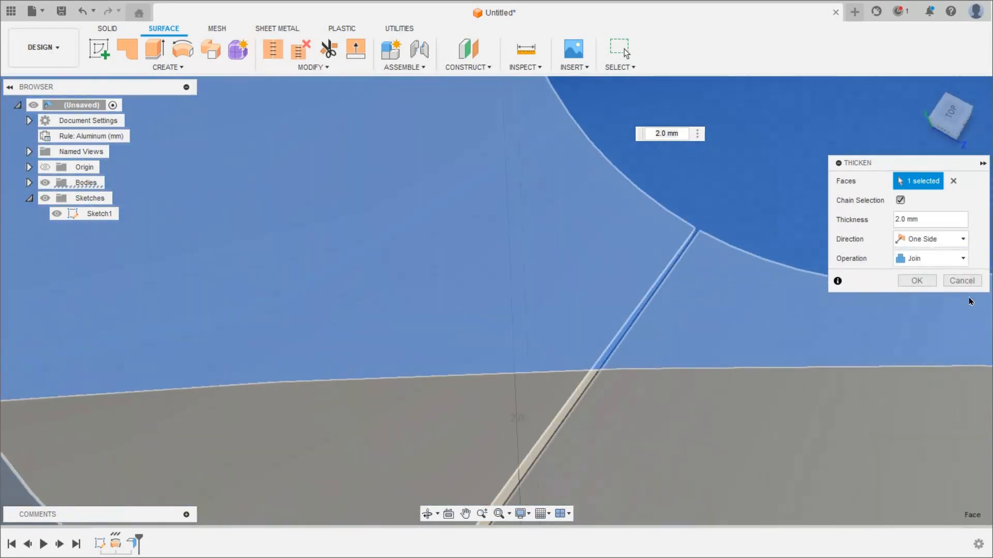
pyautogui.click(903, 281)
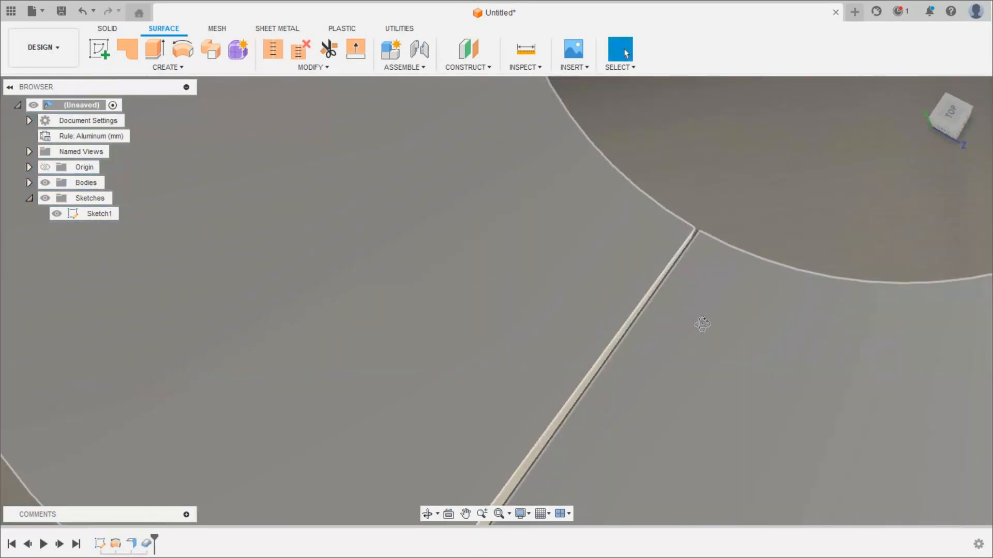
# Inspect the slit near the cone's top and hide the original surface body, Body1
pyautogui.keyDown('shift'); pyautogui.moveTo(702, 323); pyautogui.dragTo(673, 301, button='middle'); pyautogui.keyUp('shift')
pyautogui.scroll(5, 671, 301)
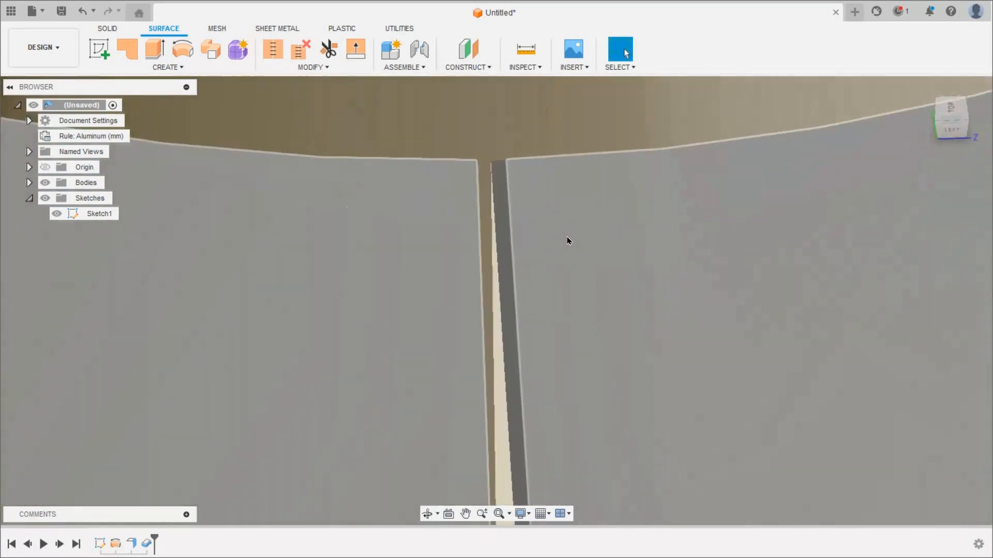
pyautogui.scroll(-6, 577, 253)
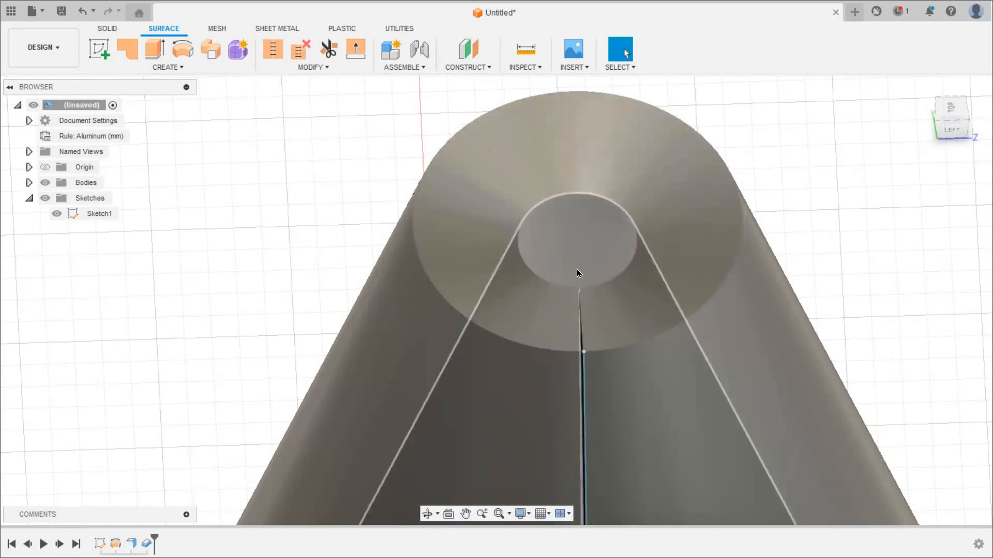
pyautogui.scroll(5, 592, 284)
pyautogui.scroll(-6, 591, 259)
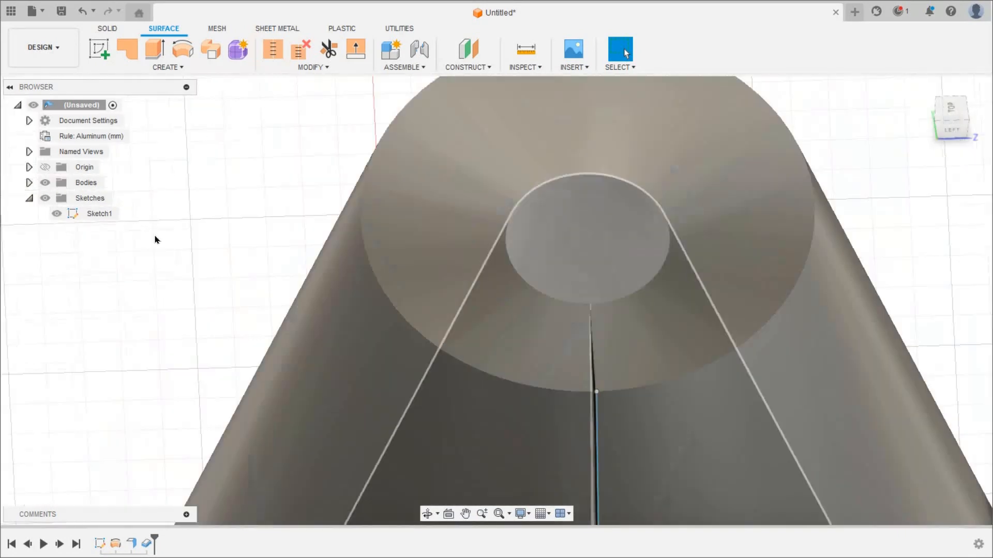
pyautogui.click(29, 182)
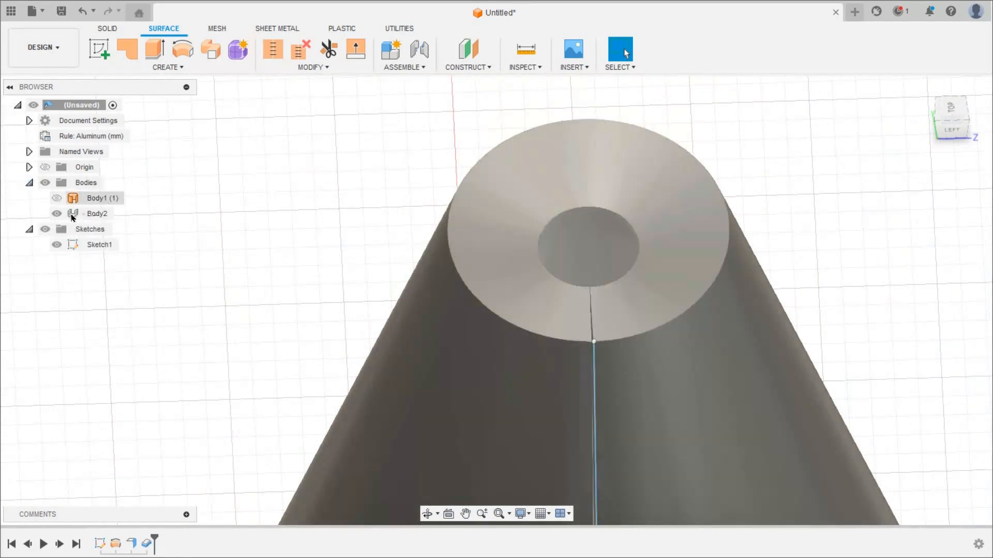
# Toggle the visibility of the sheet metal body Body2 off and on to check what it contains
pyautogui.click(75, 215)
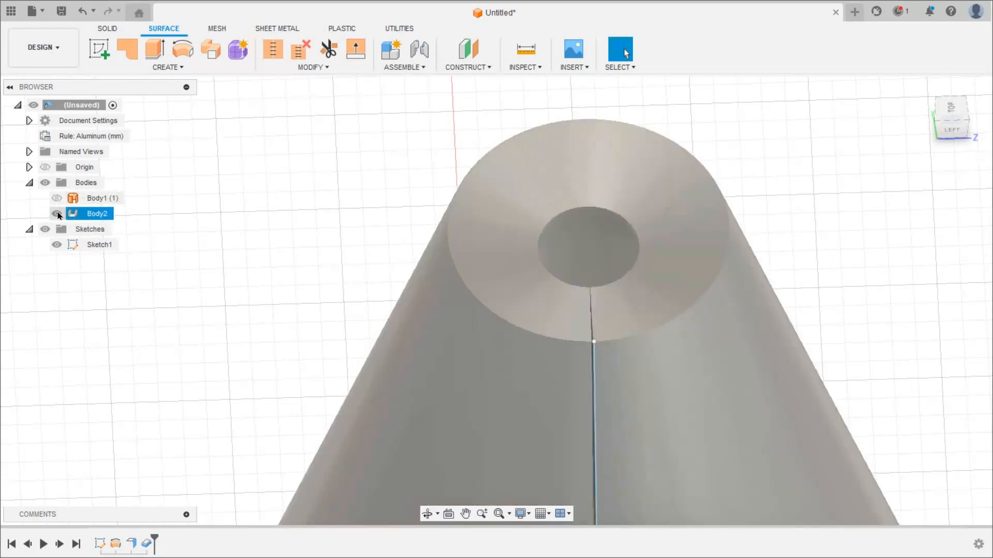
pyautogui.click(57, 214)
pyautogui.click(57, 214)
pyautogui.click(57, 214)
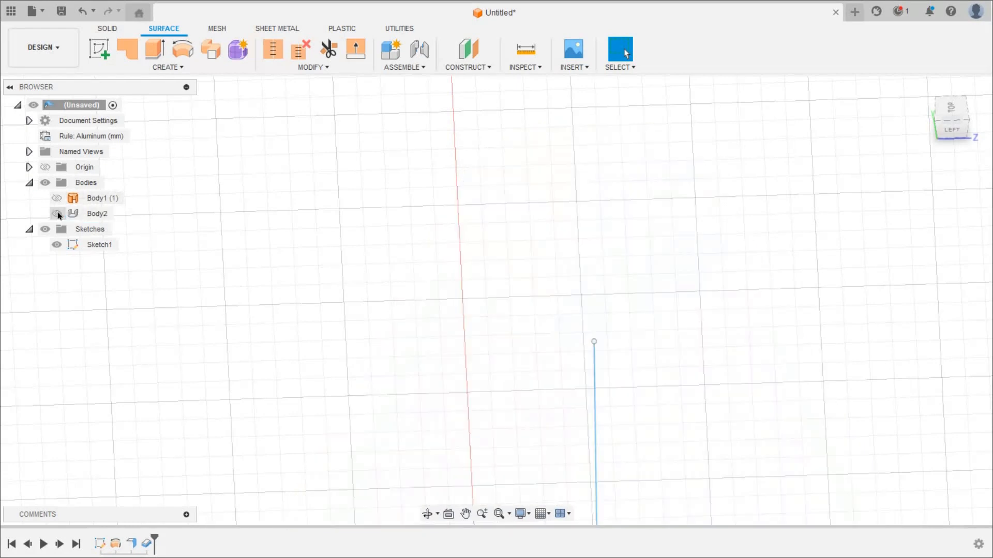
pyautogui.click(57, 213)
# Start an Unfold on the sheet metal cone and choose the narrow flange face along the slit as the stationary entity
pyautogui.scroll(-4, 220, 241)
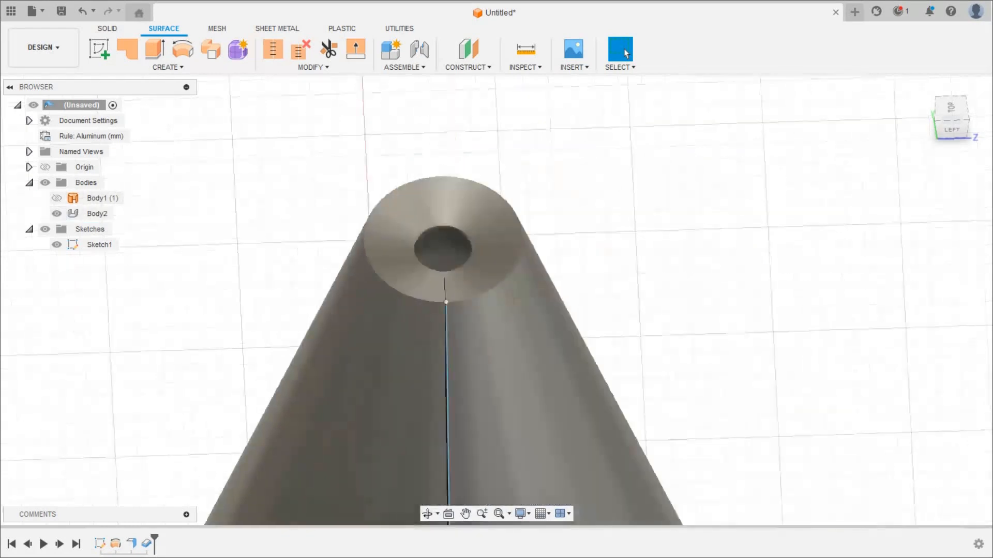
pyautogui.scroll(-5, 349, 207)
pyautogui.click(277, 29)
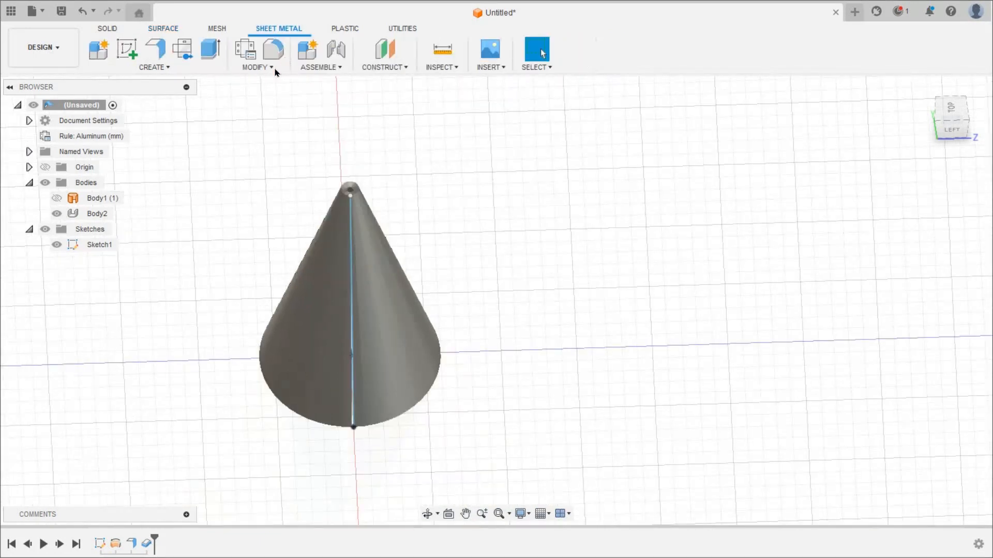
pyautogui.click(257, 68)
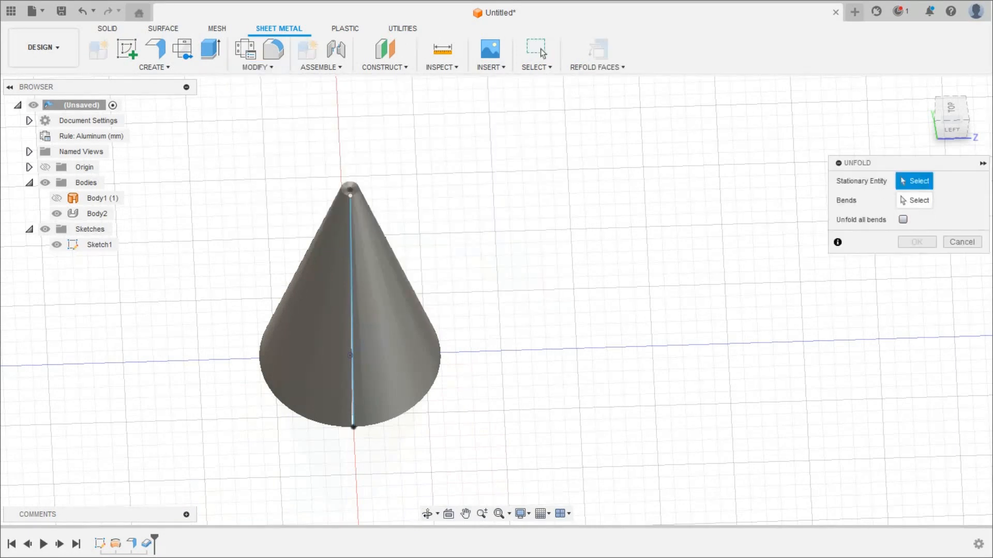
pyautogui.scroll(10, 377, 212)
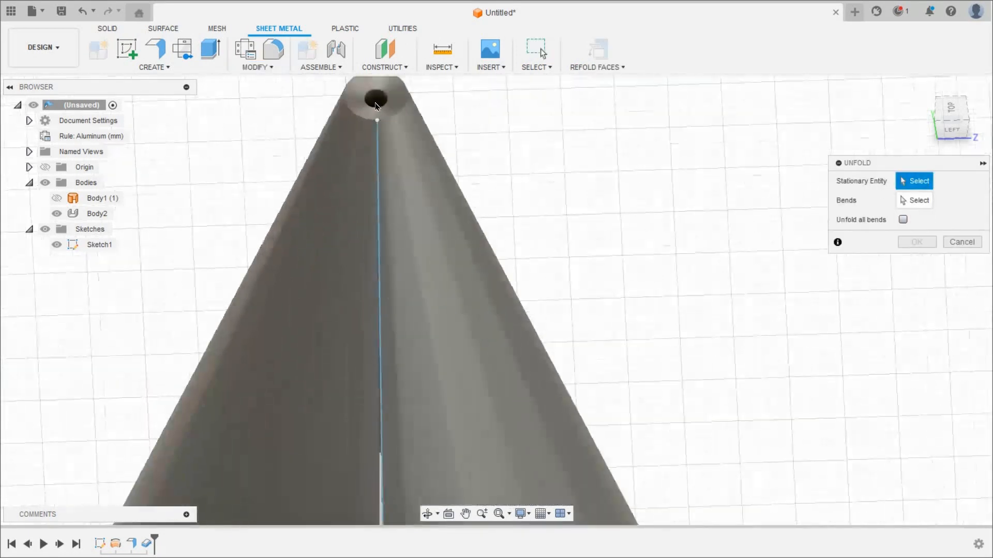
pyautogui.scroll(8, 370, 187)
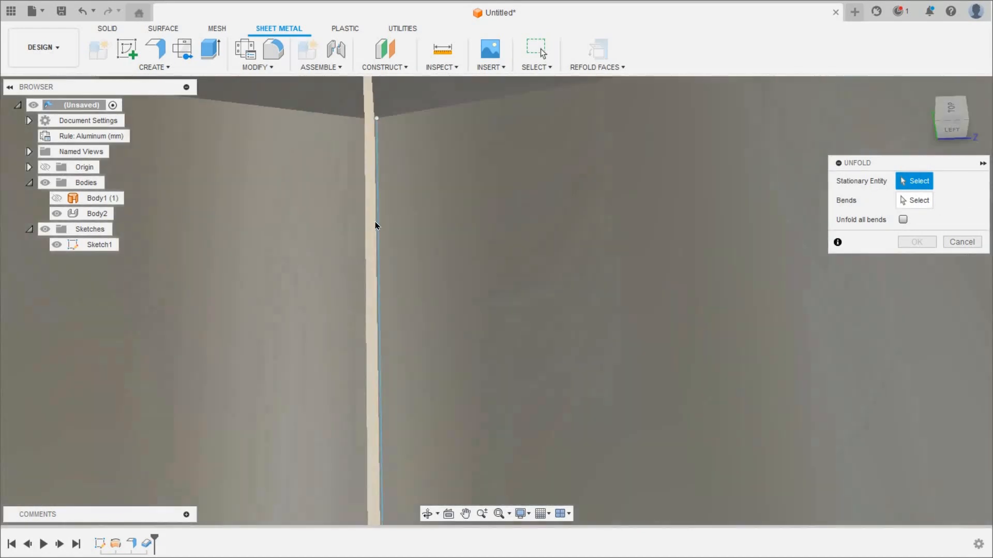
pyautogui.scroll(2, 377, 257)
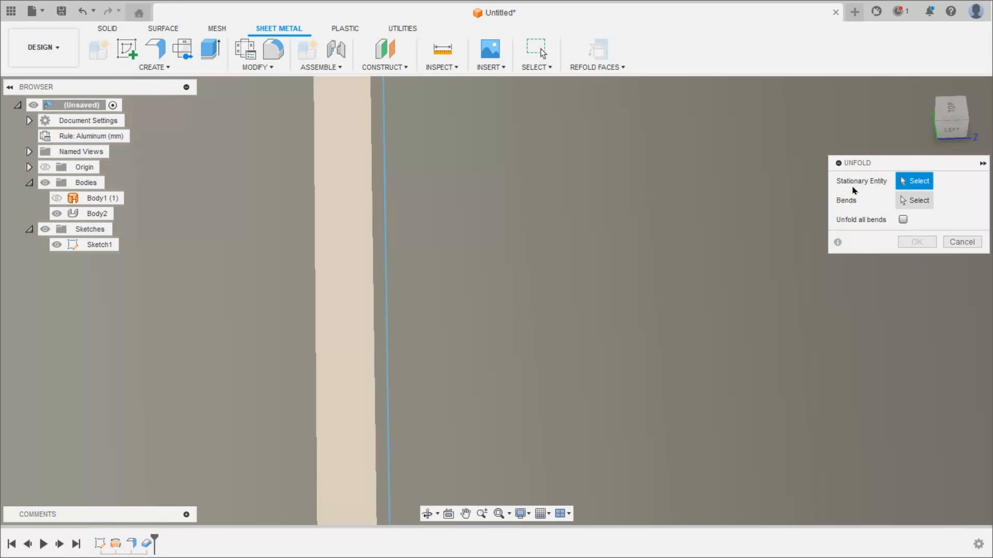
pyautogui.click(380, 223)
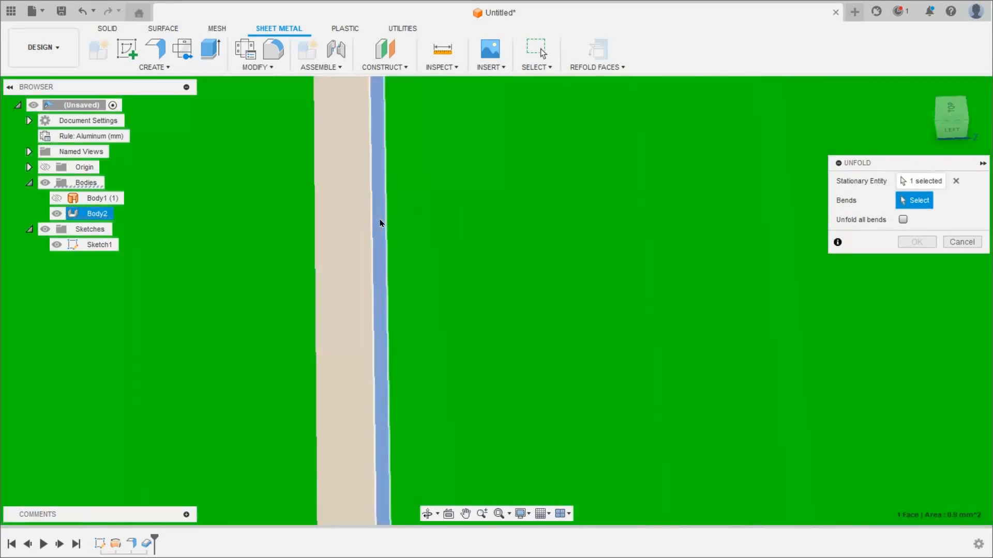
# Unfold the cone with its conical surface as the only bend, and refold the faces
pyautogui.scroll(-10, 380, 220)
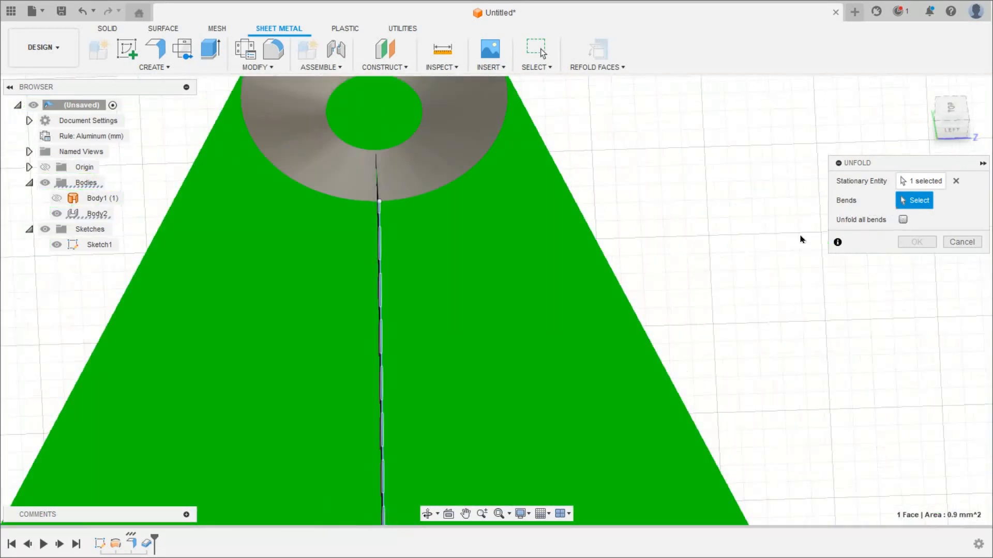
pyautogui.scroll(-3, 545, 283)
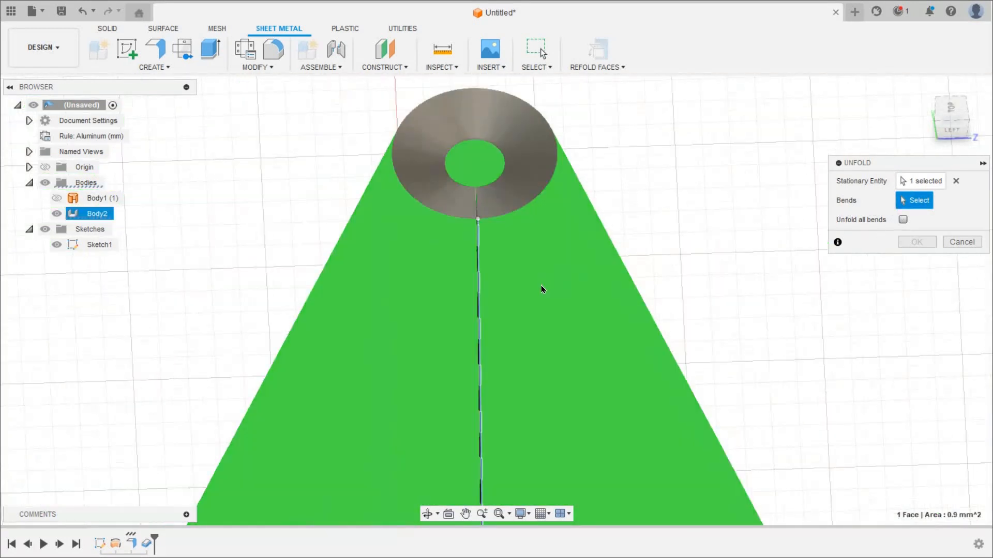
pyautogui.scroll(-3, 488, 93)
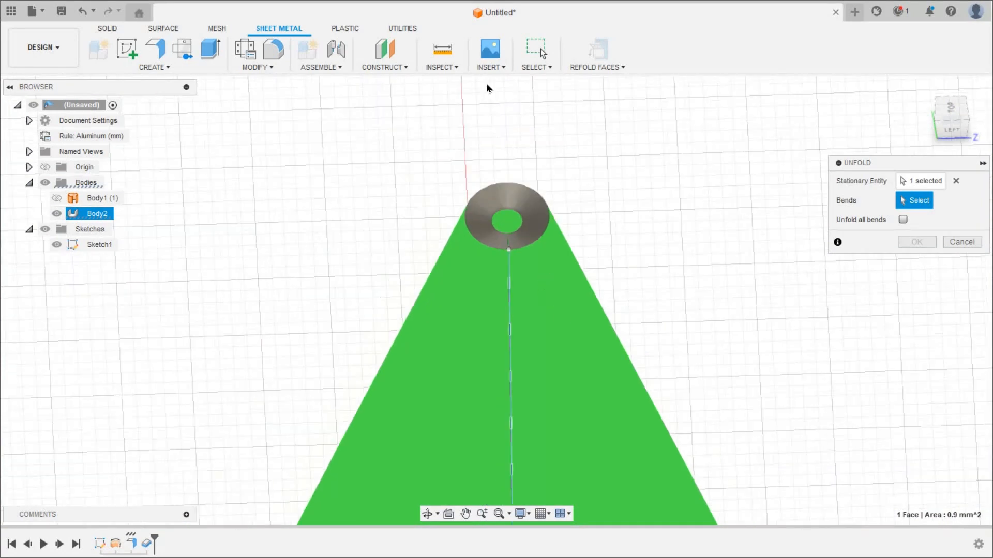
pyautogui.scroll(-5, 525, 294)
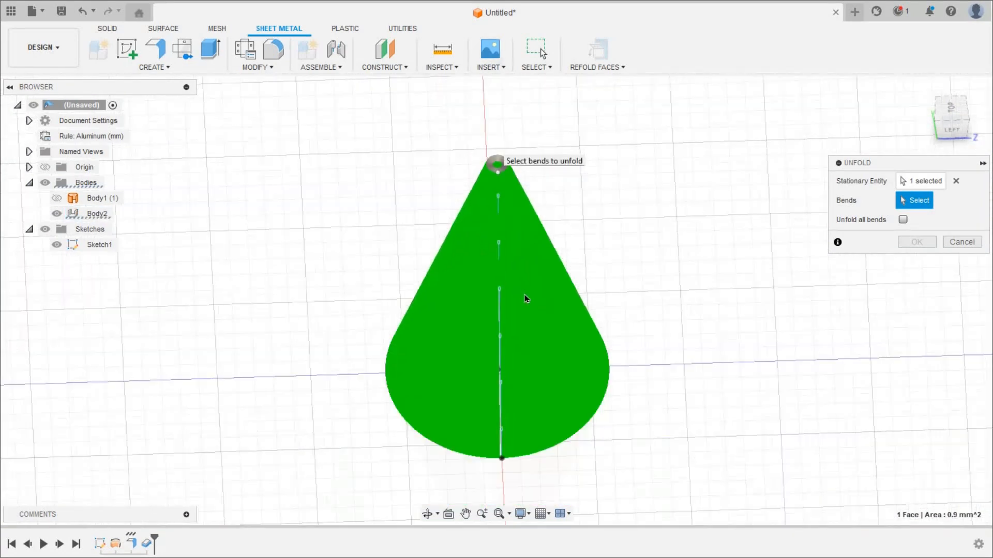
pyautogui.click(525, 295)
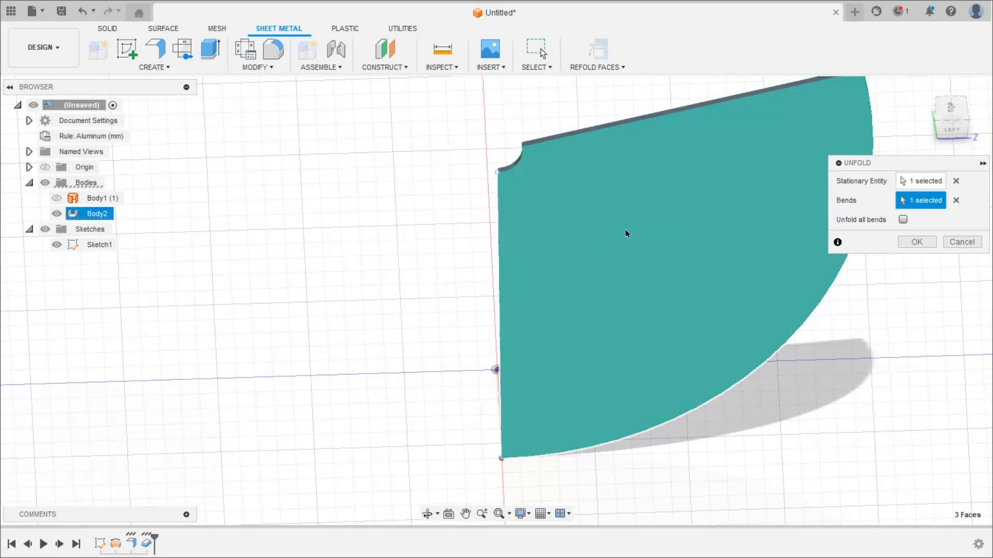
pyautogui.click(917, 242)
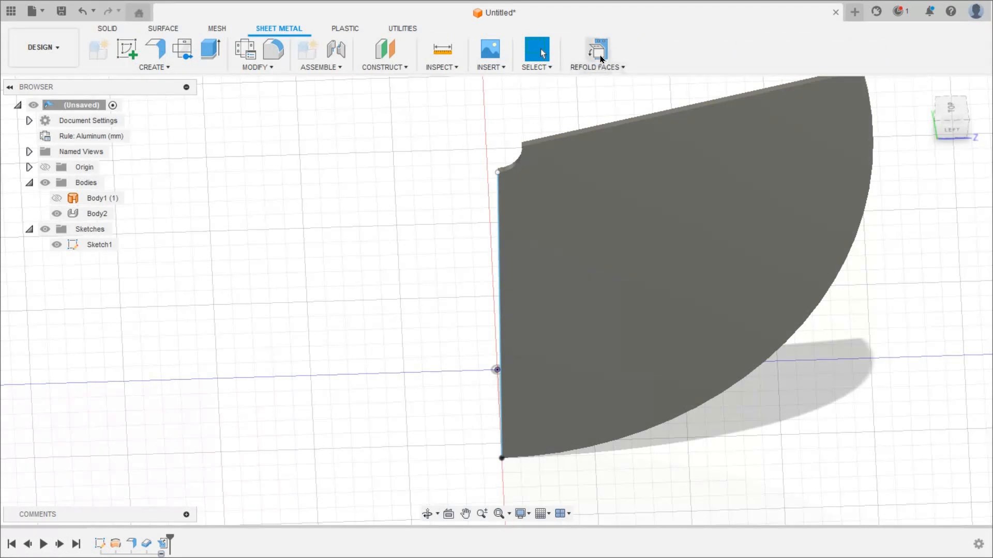
pyautogui.click(600, 55)
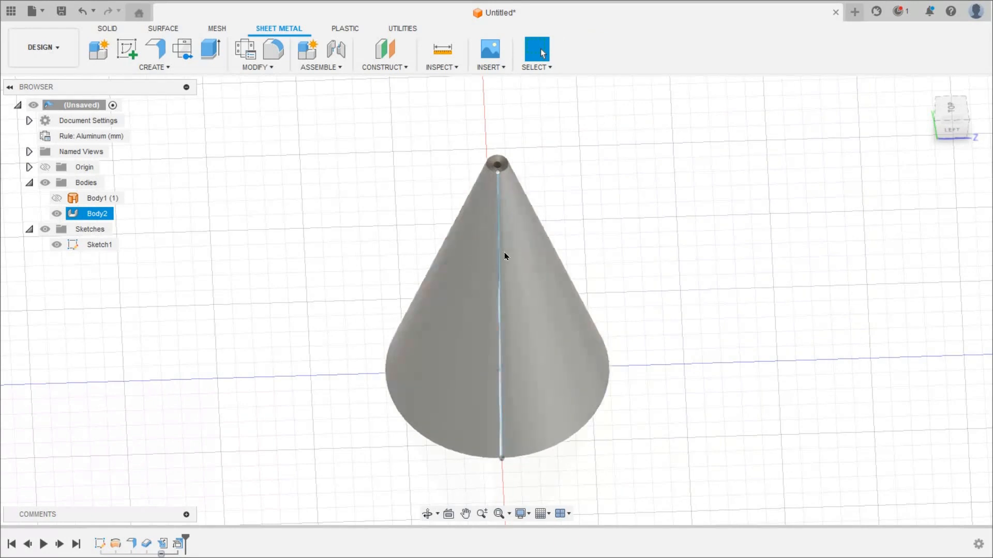
# Start a sketch on the front vertical plane and draw a horizontal line about 80 mm long across the cone at mid-height
pyautogui.click(124, 52)
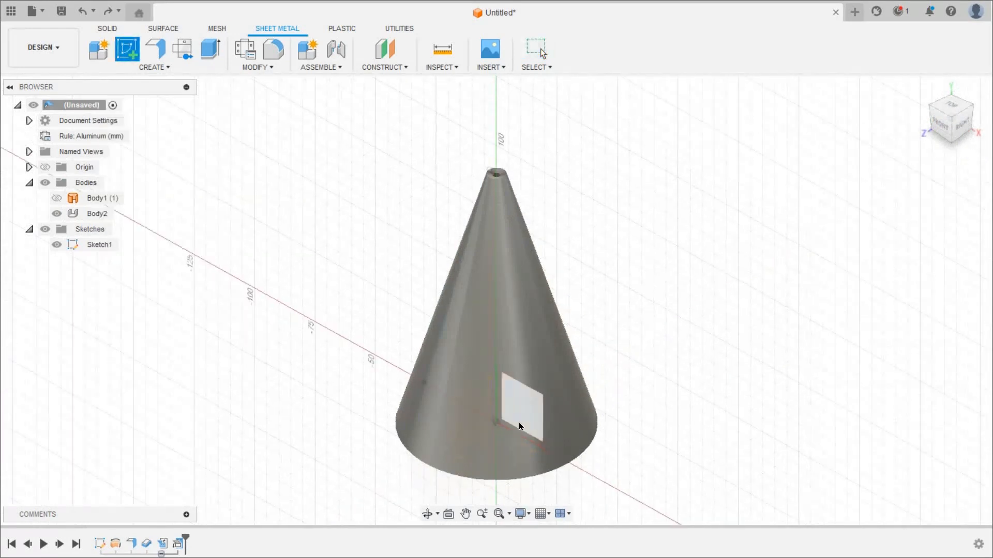
pyautogui.click(520, 427)
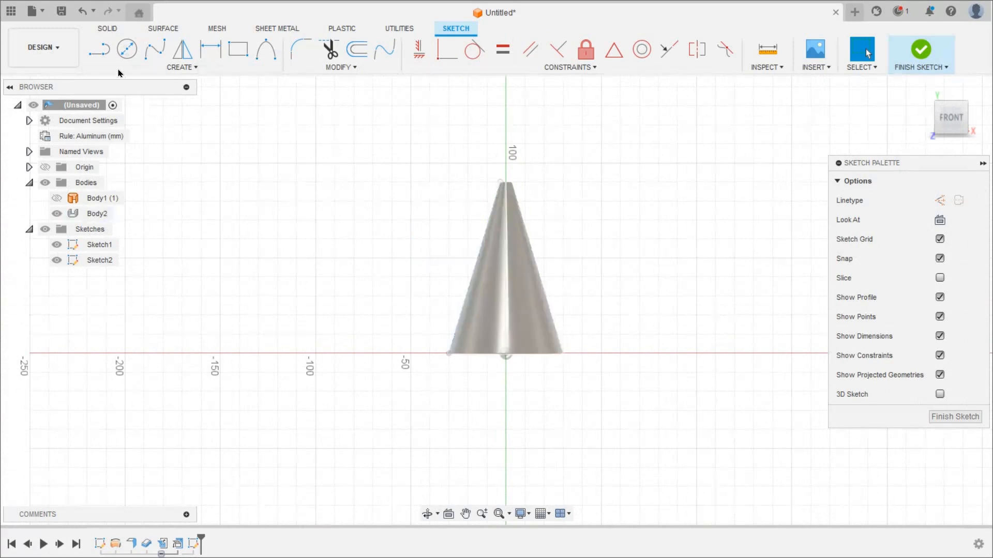
pyautogui.press('l')
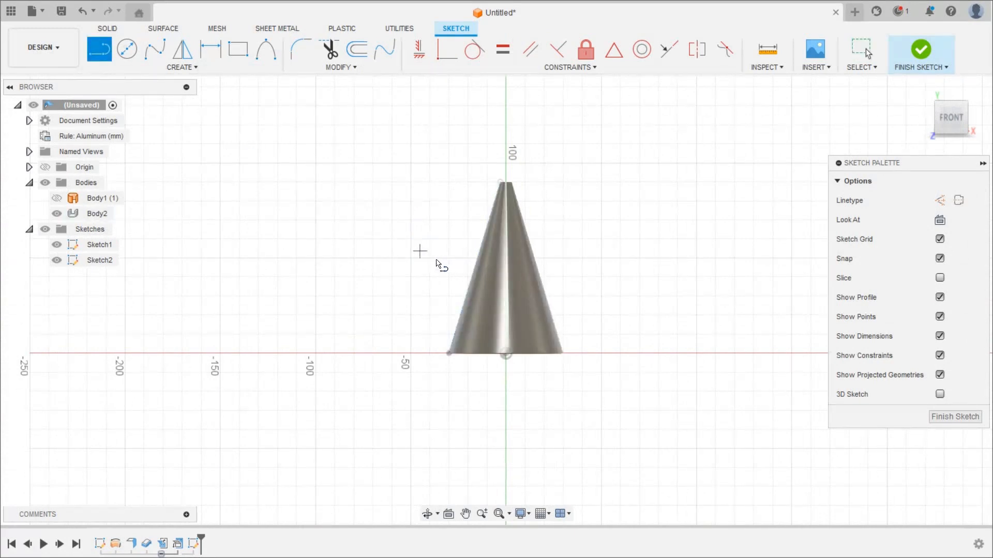
pyautogui.click(437, 259)
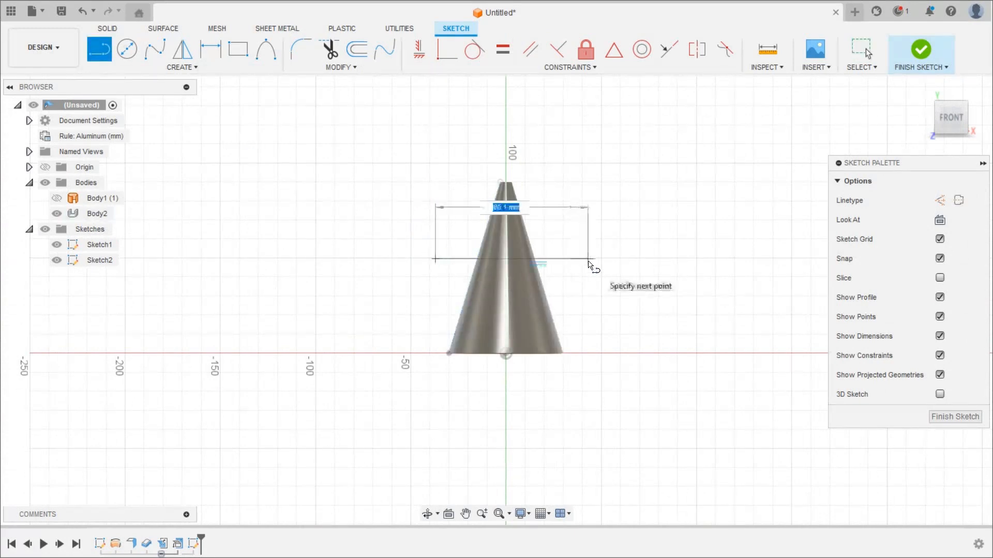
pyautogui.click(587, 261)
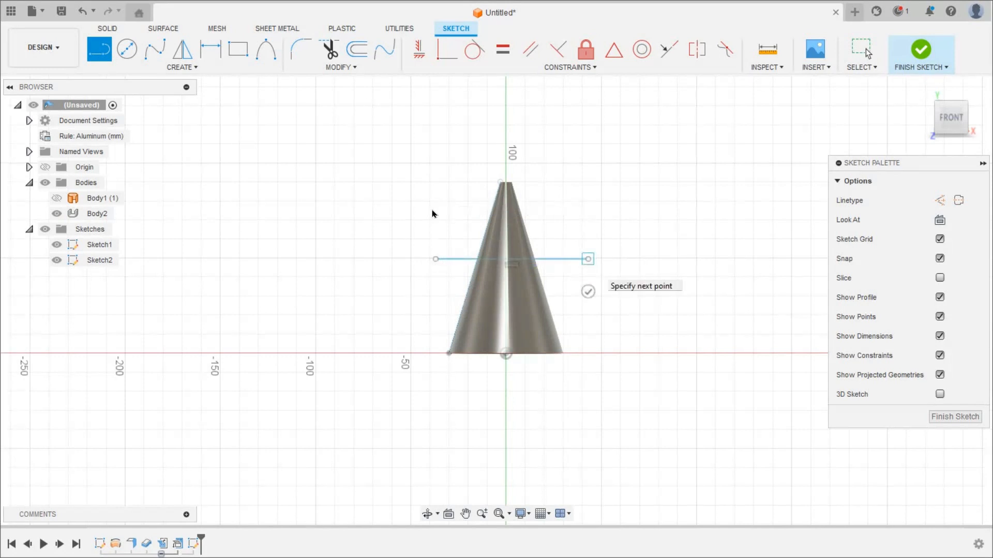
pyautogui.press('Escape')
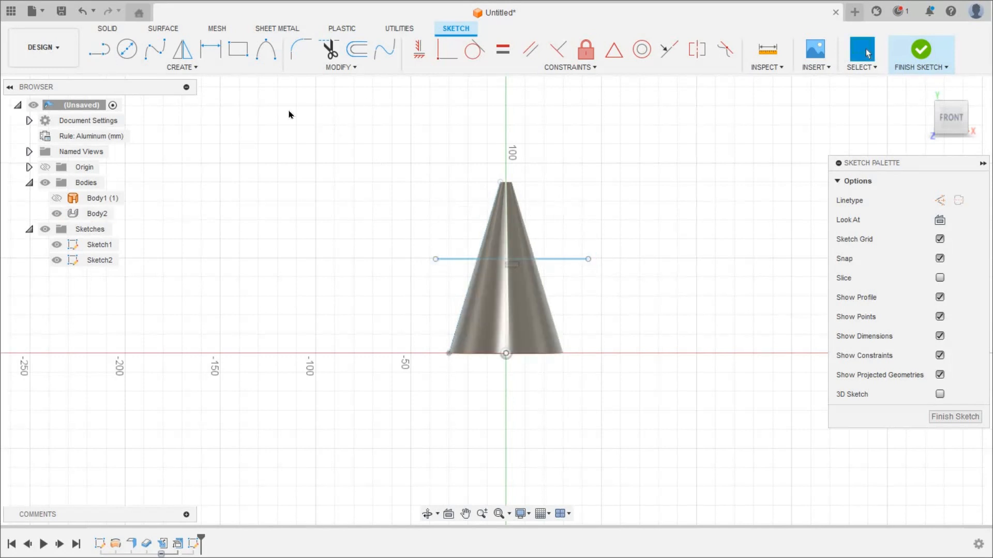
# Dimension the horizontal line's height above the cone's base as 50 mm
pyautogui.click(206, 51)
pyautogui.click(446, 259)
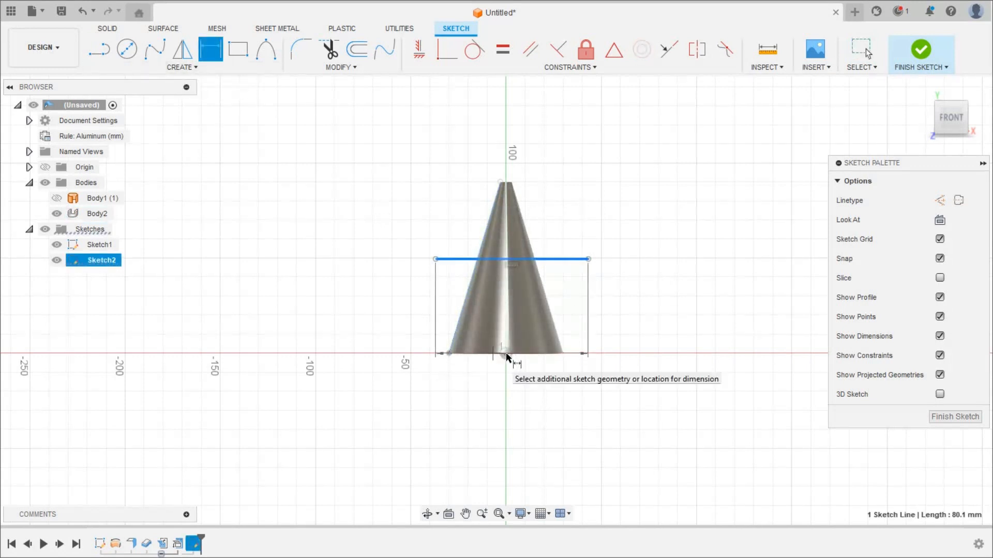
pyautogui.click(449, 353)
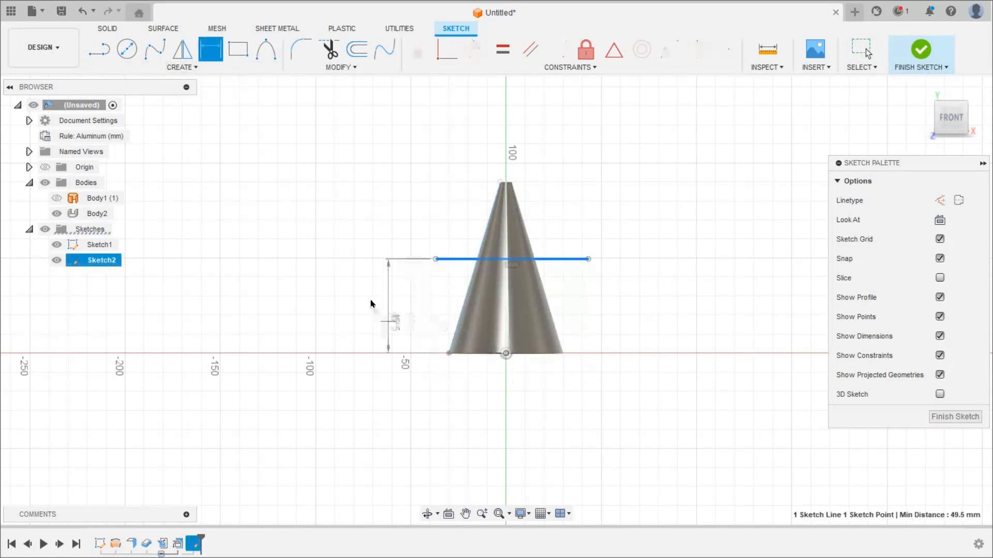
pyautogui.click(372, 305)
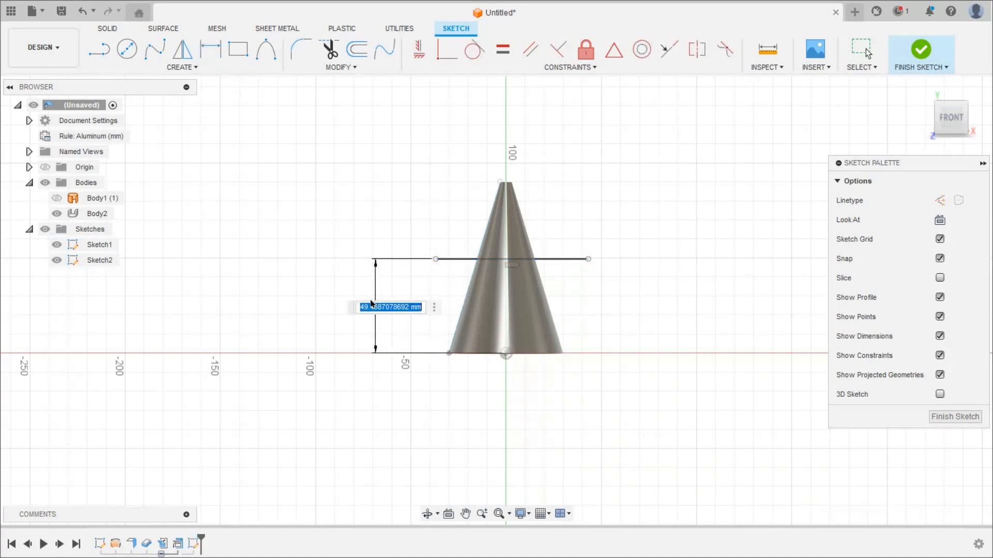
pyautogui.write('50')
pyautogui.press('Return')
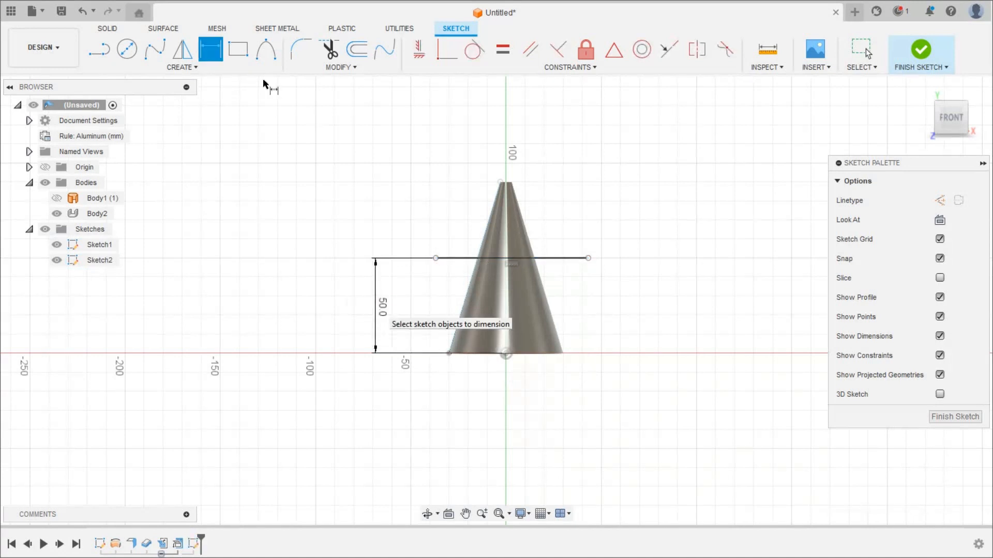
# Sketch a line about 28 mm long rising at 45° to the right from where the horizontal line crosses the cone's axis
pyautogui.press('l')
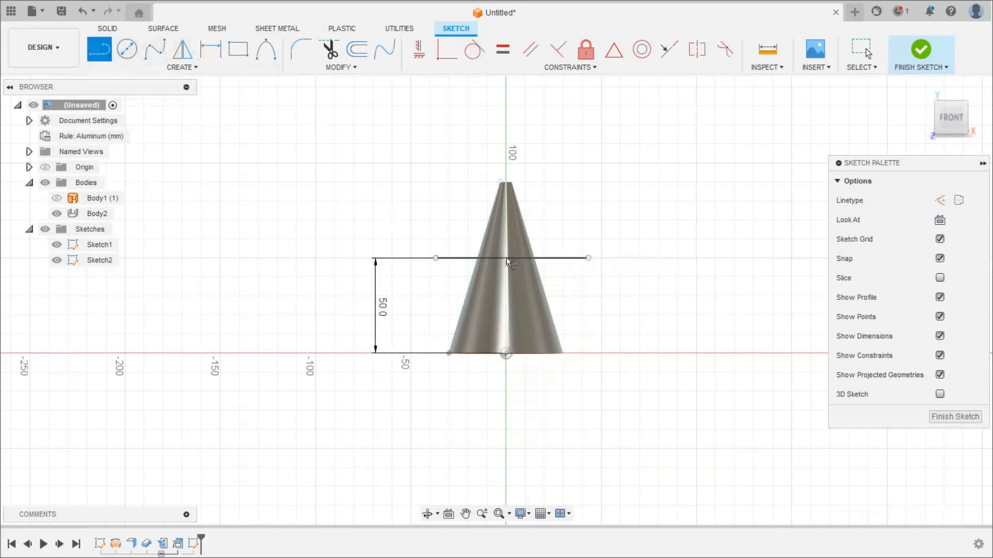
pyautogui.scroll(5, 509, 261)
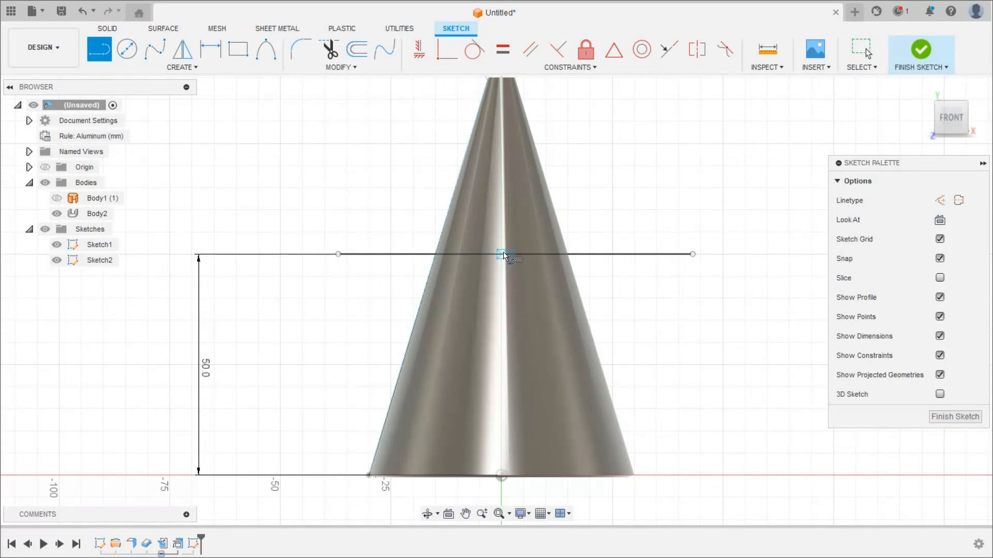
pyautogui.click(504, 254)
pyautogui.scroll(3, 399, 204)
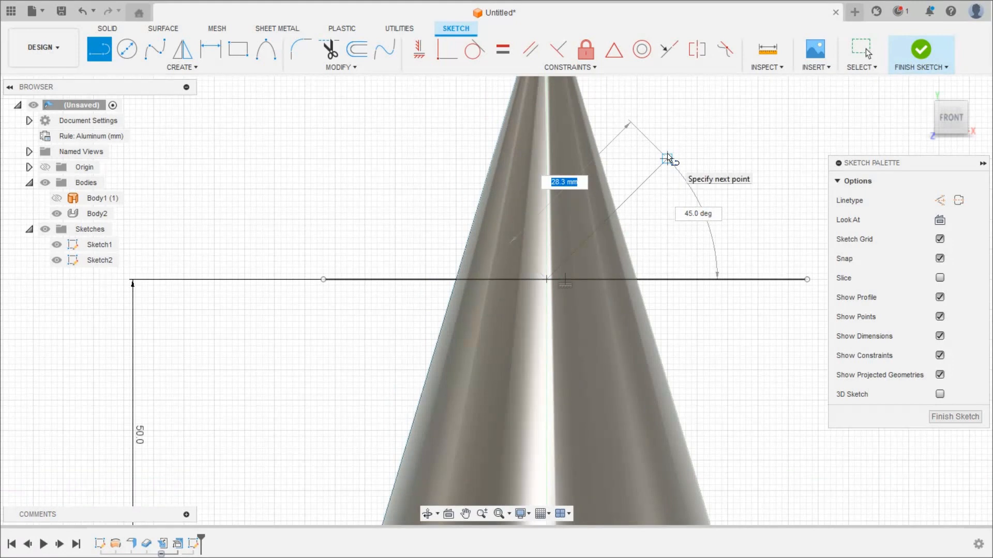
pyautogui.click(667, 158)
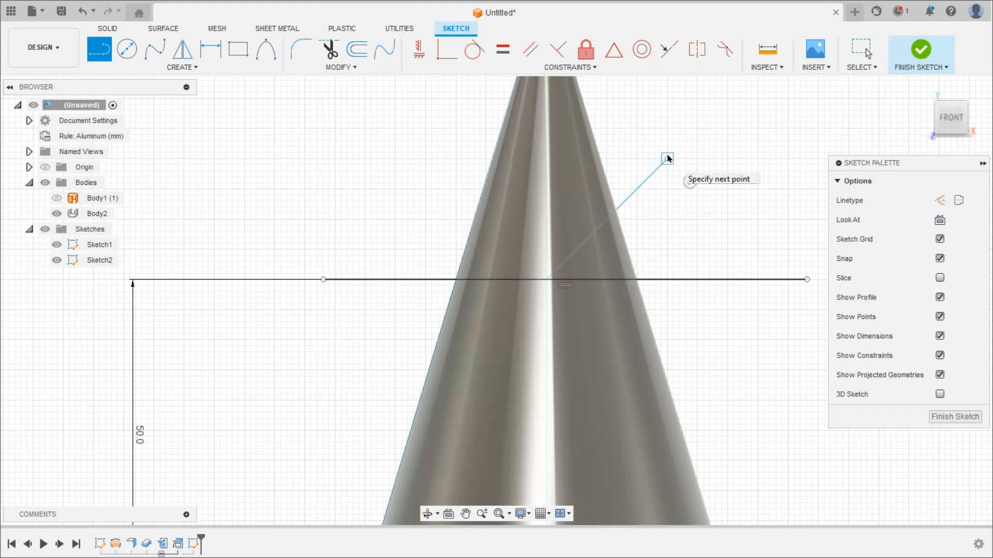
pyautogui.press('Escape')
pyautogui.scroll(2, 642, 194)
pyautogui.scroll(-5, 624, 205)
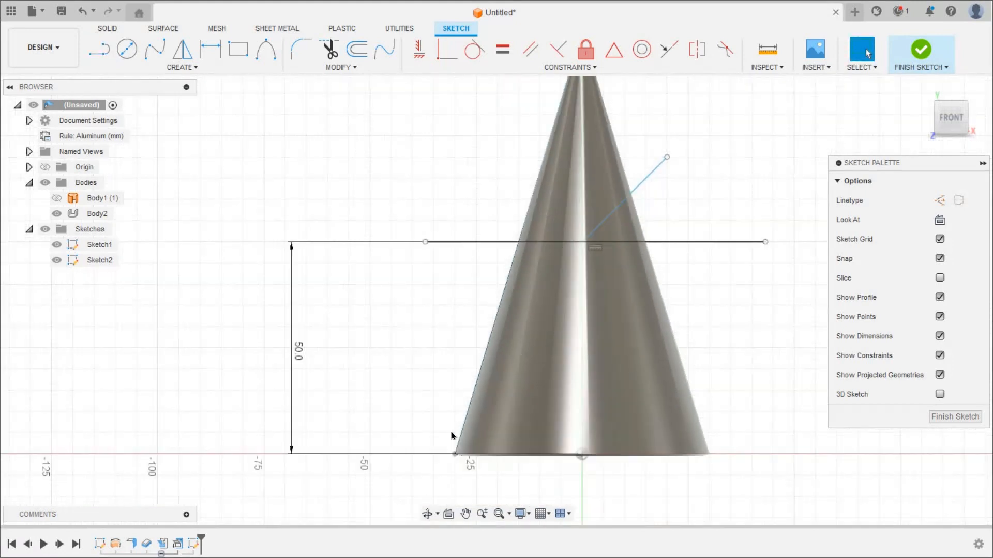
pyautogui.click(338, 67)
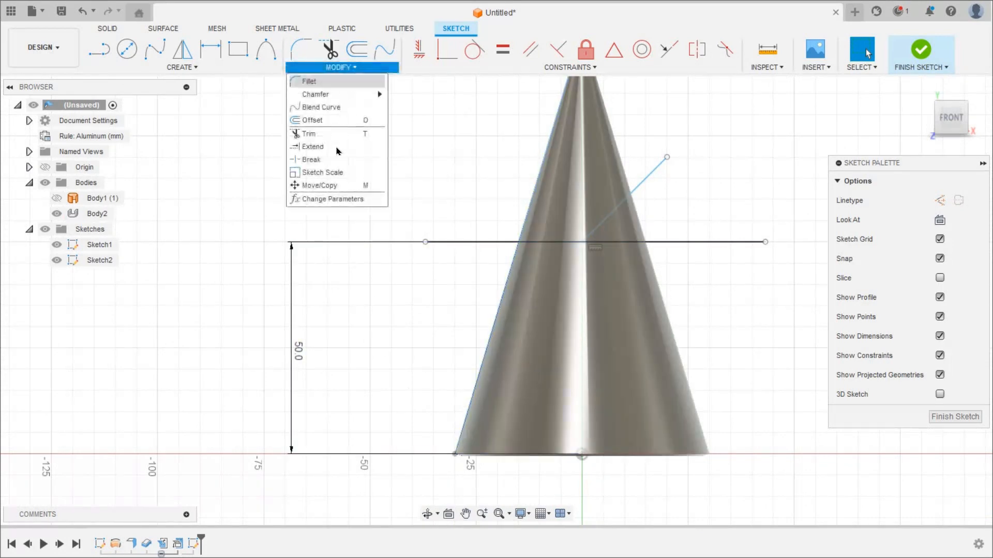
pyautogui.click(336, 147)
pyautogui.scroll(-3, 531, 285)
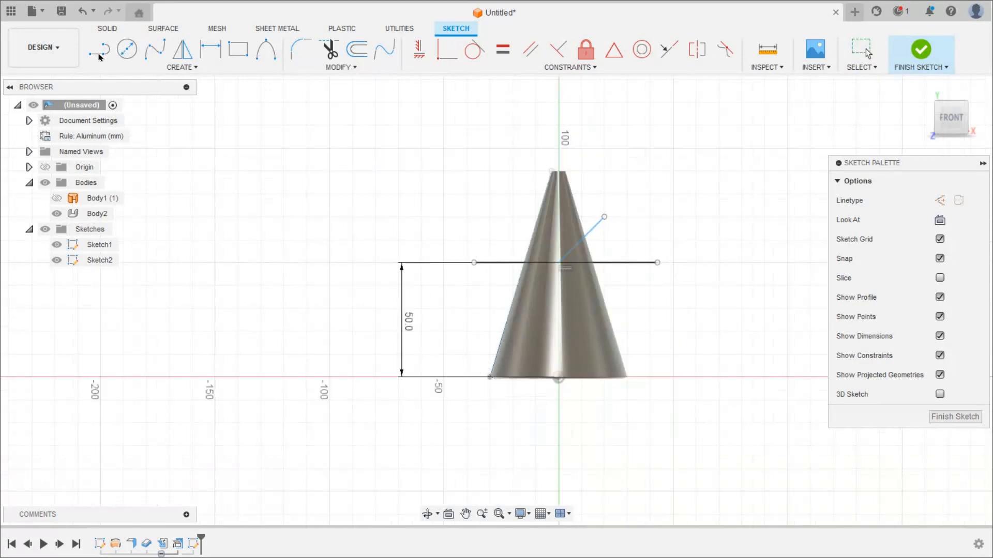
pyautogui.press('Escape')
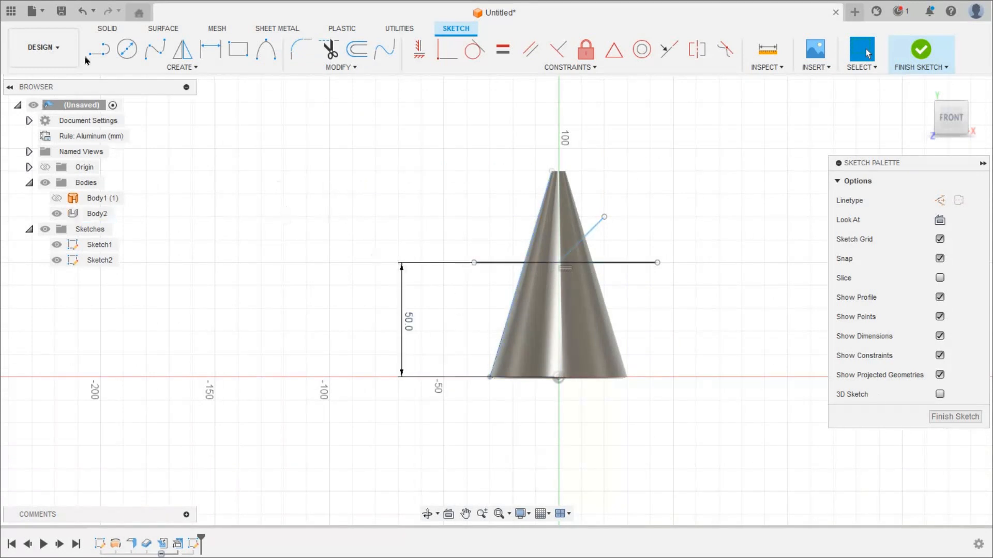
# Sketch a helper line about 27 mm long, sloping gently down toward the cone's lower left edge
pyautogui.press('l')
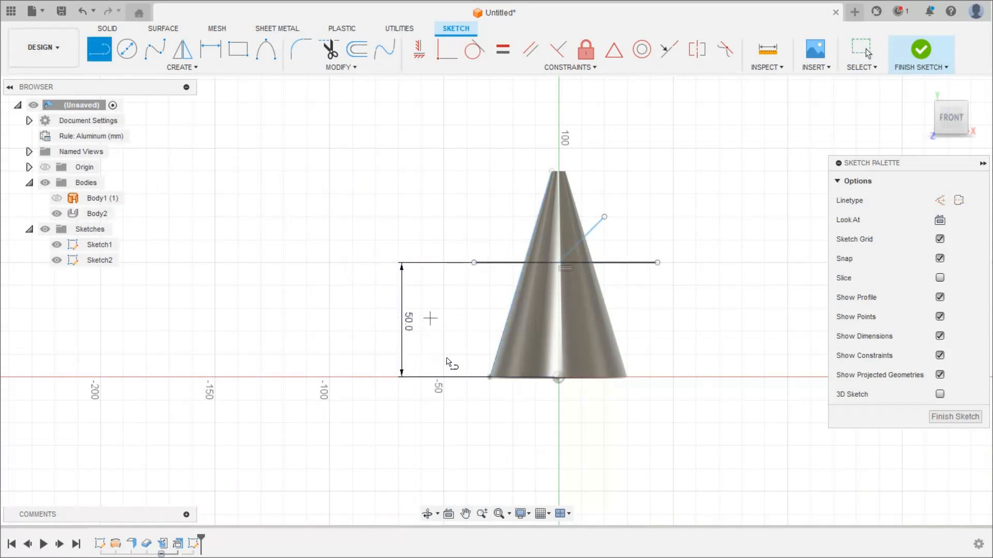
pyautogui.click(421, 354)
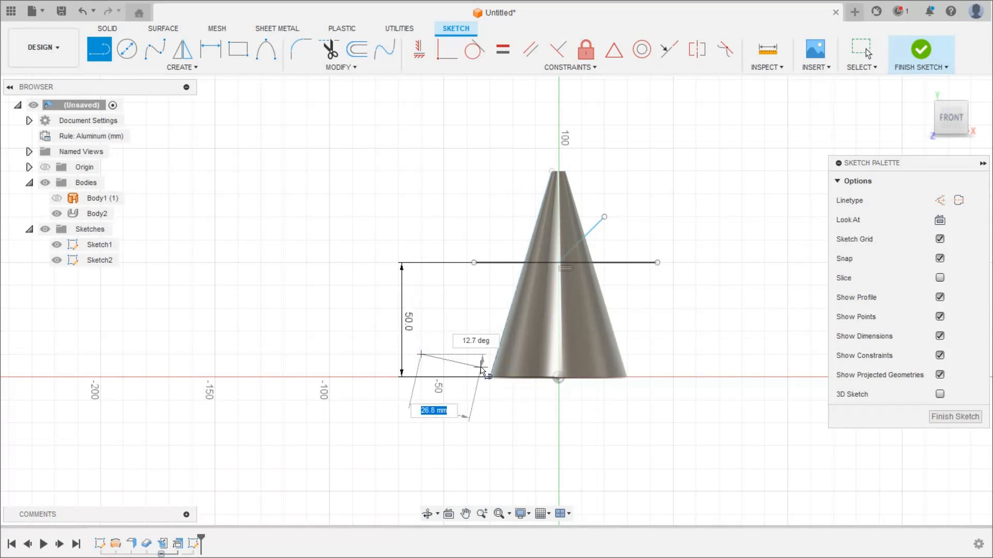
pyautogui.click(482, 369)
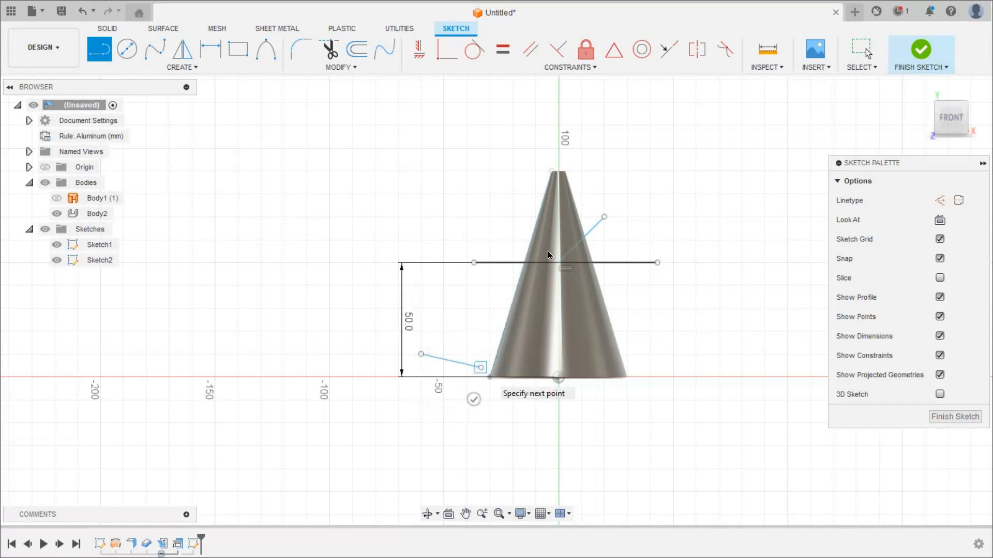
pyautogui.press('Escape')
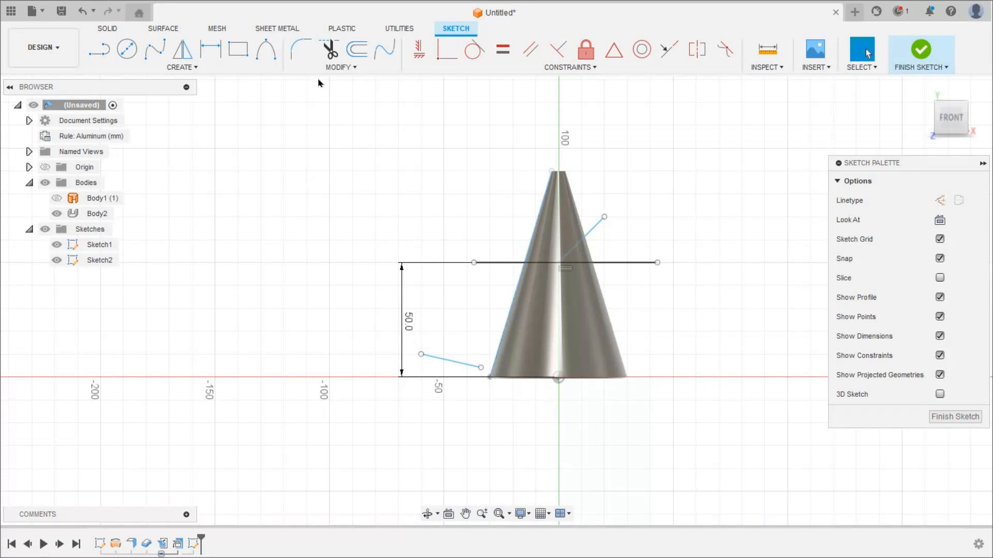
# Extend the 45° line down through the cone until it meets the short helper line
pyautogui.click(337, 68)
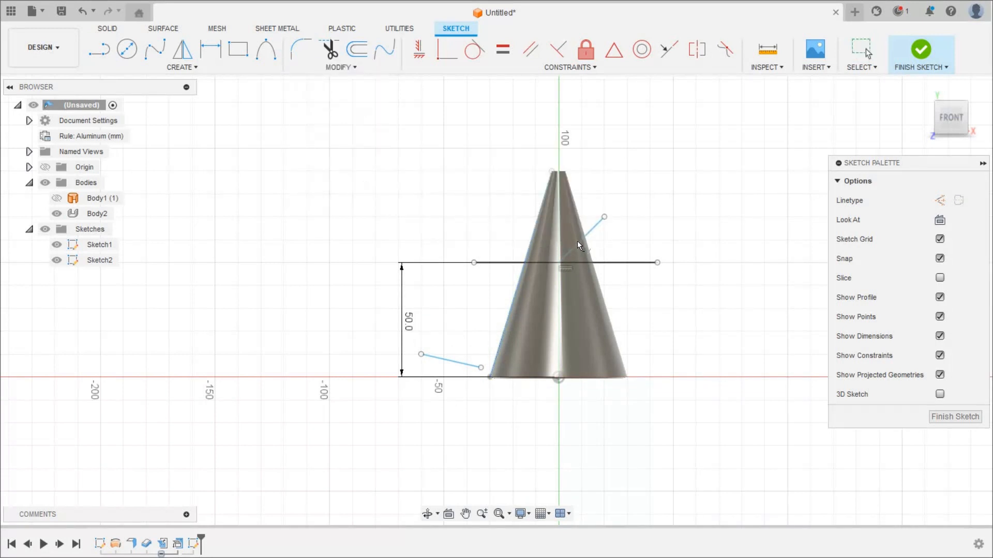
pyautogui.moveTo(577, 241)
pyautogui.click(481, 342)
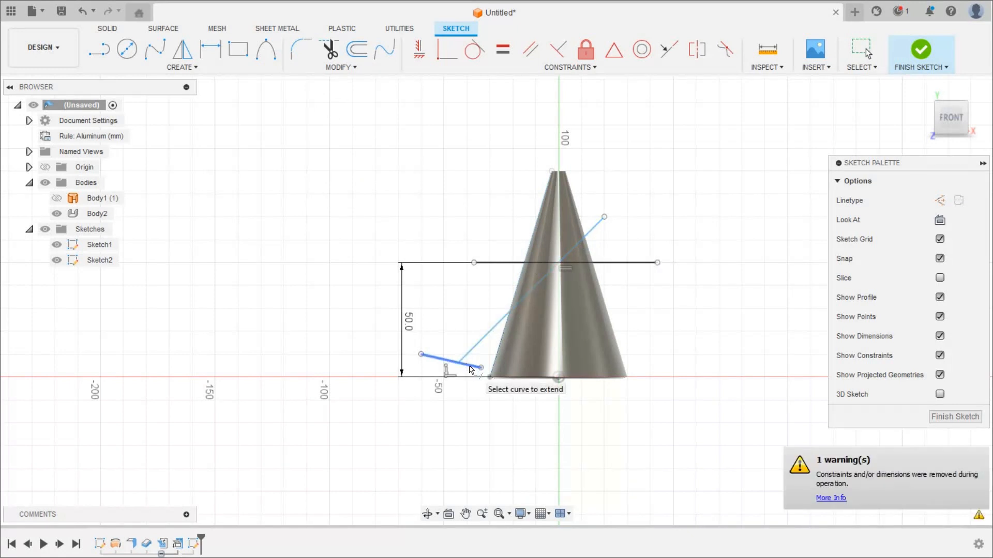
pyautogui.press('Escape')
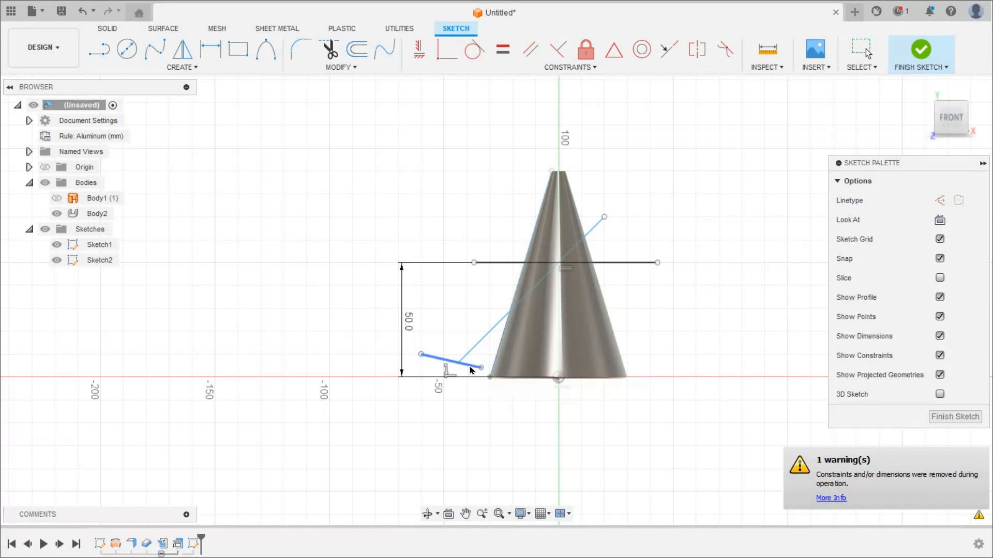
# Delete the short helper line and the horizontal line across the cone, keeping only the extended 45° line
pyautogui.click(471, 368)
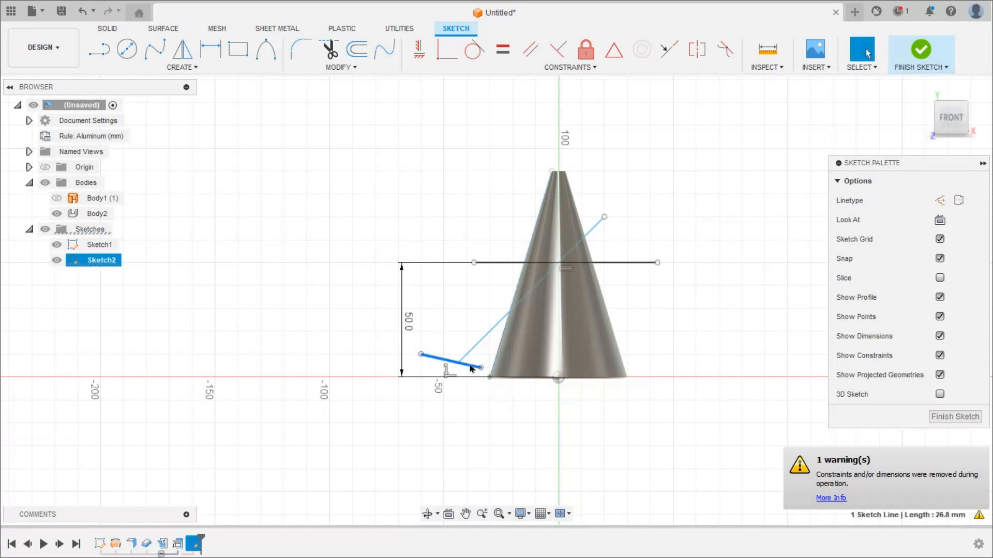
pyautogui.press('Delete')
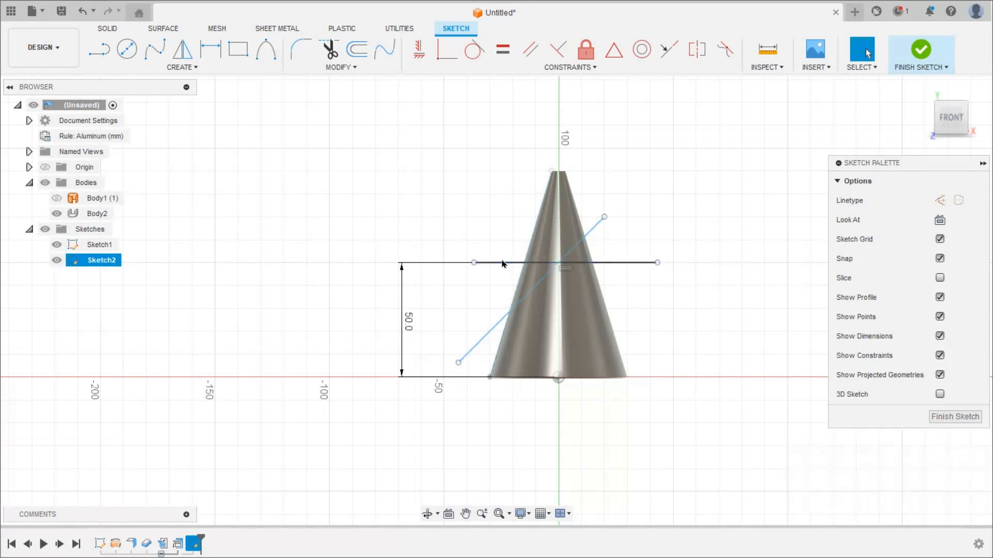
pyautogui.click(482, 264)
pyautogui.press('Delete')
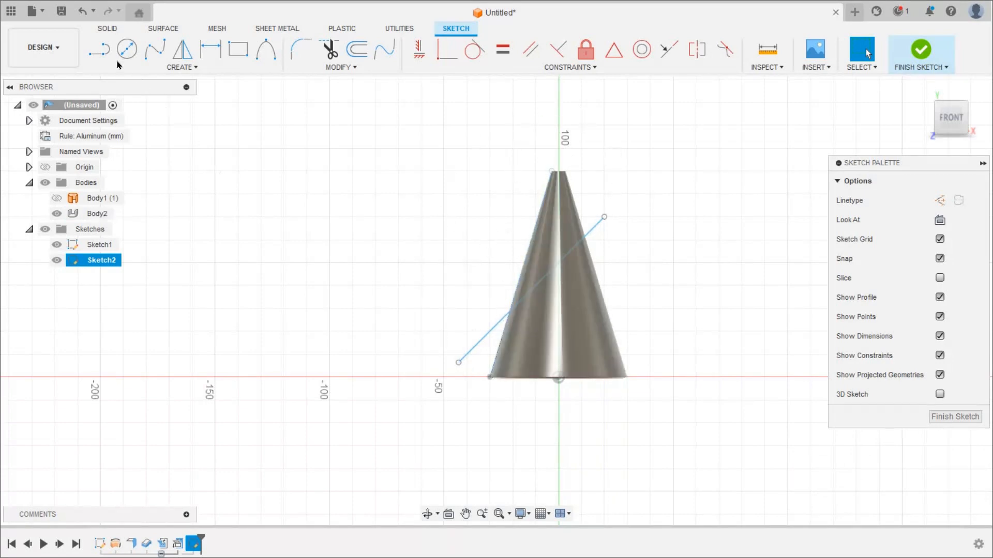
# Close a triangle around the cone's tip with two lines meeting above it from the ends of the 45° line, and finish the sketch
pyautogui.click(95, 52)
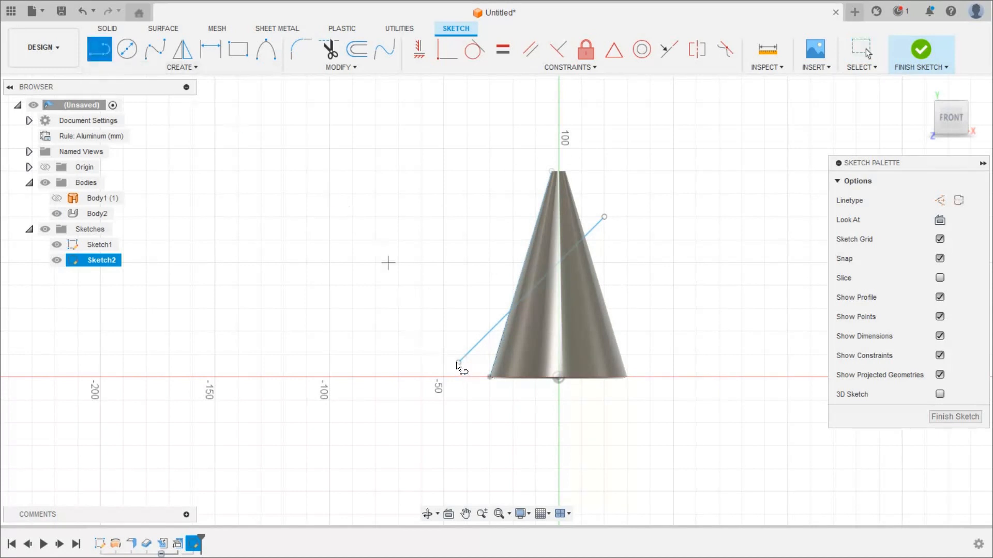
pyautogui.click(505, 88)
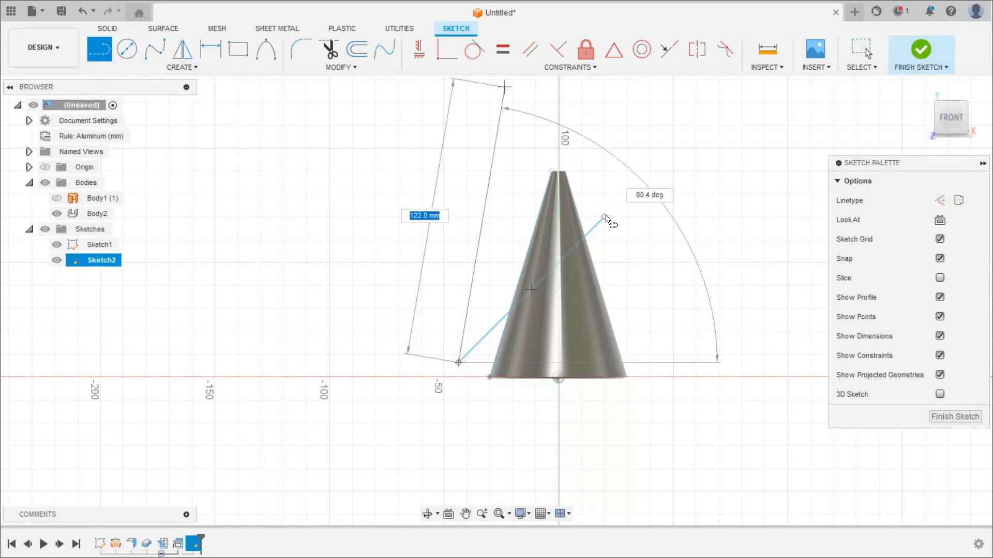
pyautogui.click(604, 216)
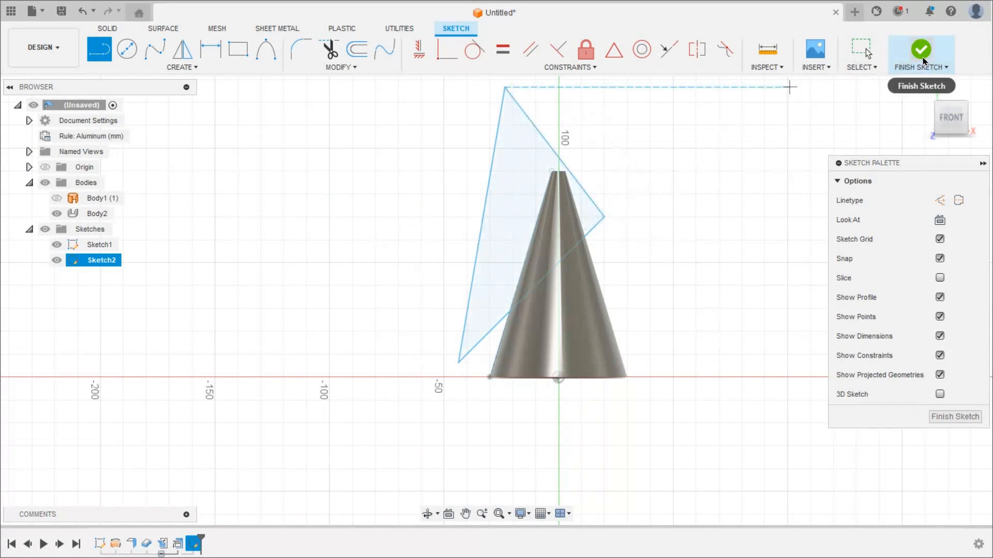
pyautogui.click(924, 61)
pyautogui.click(925, 89)
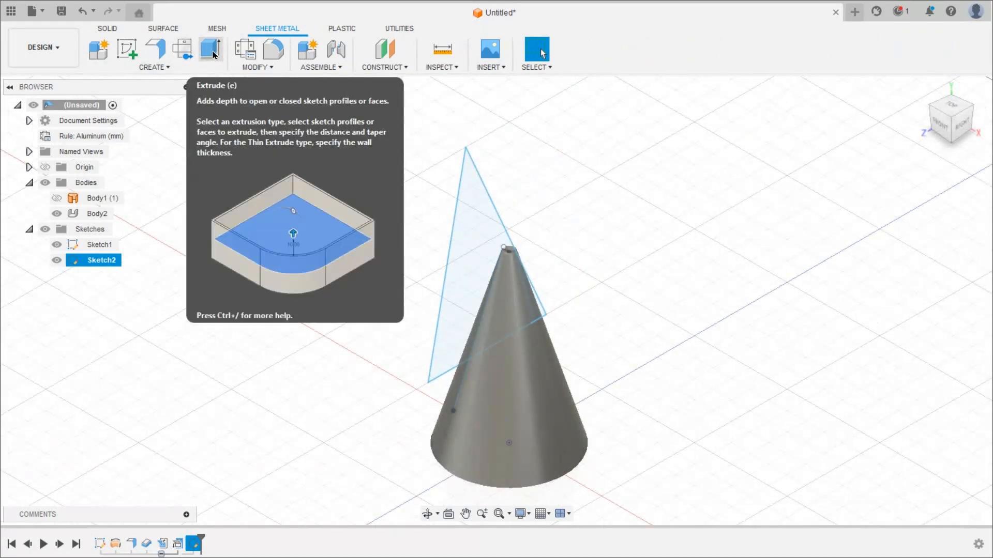
# Extrude the triangular profile symmetrically by 30 mm as a cut to remove the cone's upper part
pyautogui.press('e')
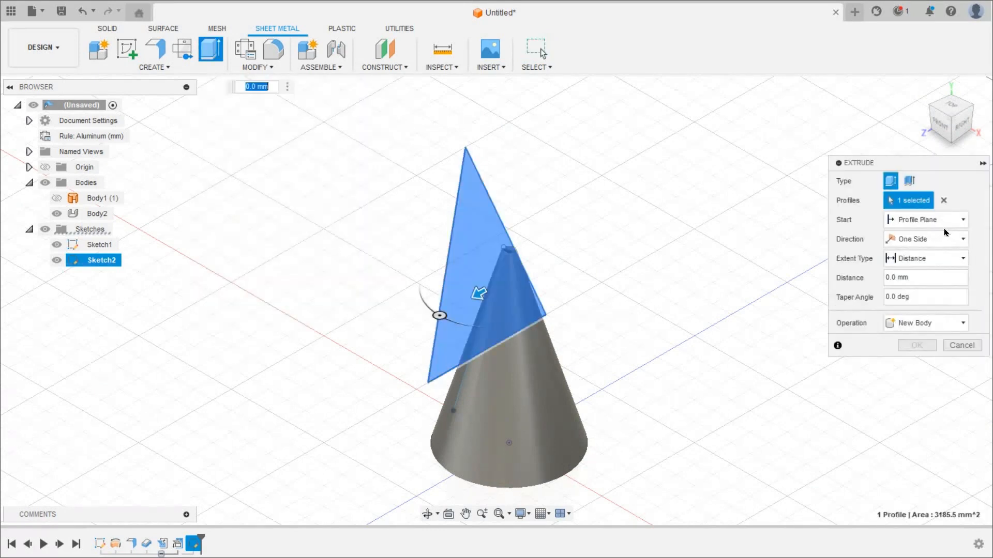
pyautogui.click(926, 323)
pyautogui.click(845, 351)
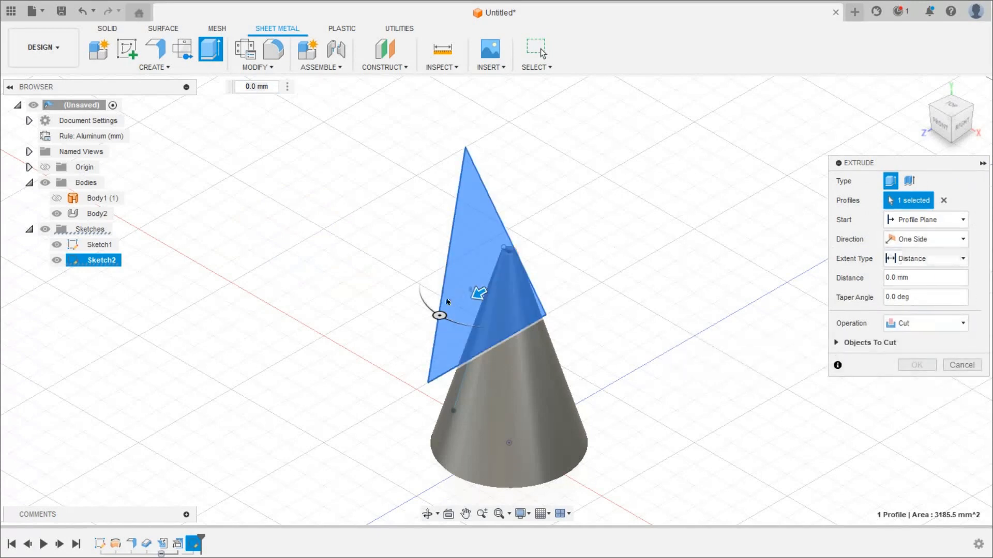
pyautogui.click(923, 239)
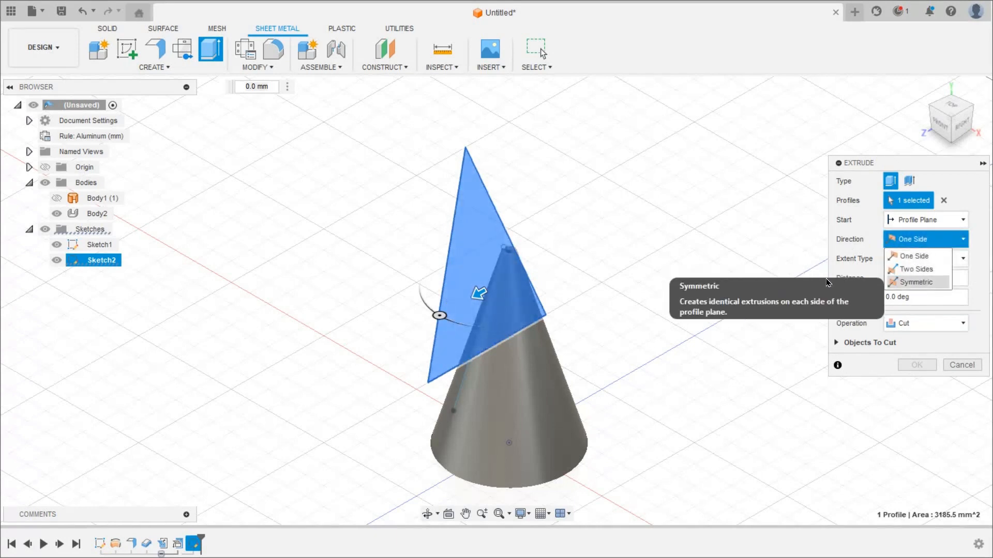
pyautogui.click(916, 282)
pyautogui.moveTo(481, 296); pyautogui.dragTo(428, 318)
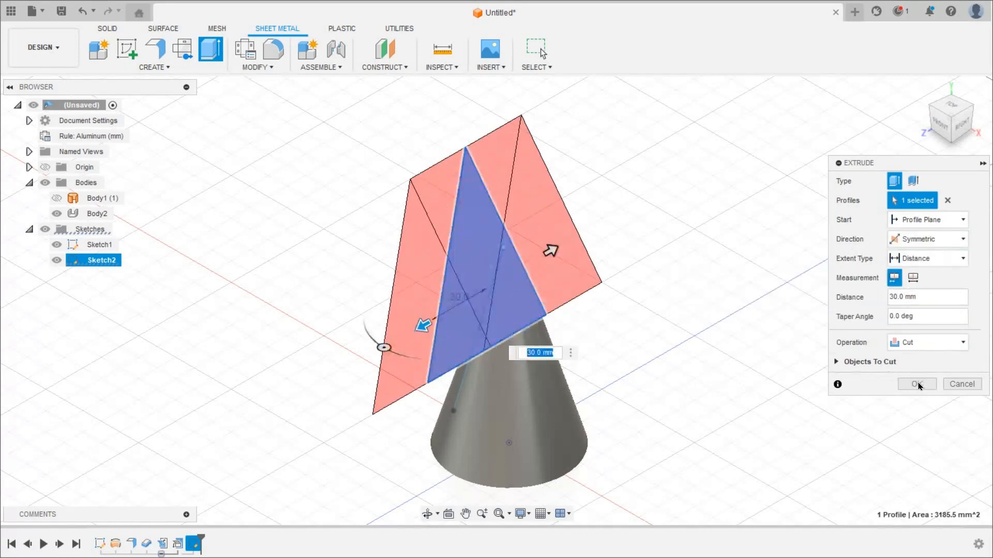
pyautogui.press('Return')
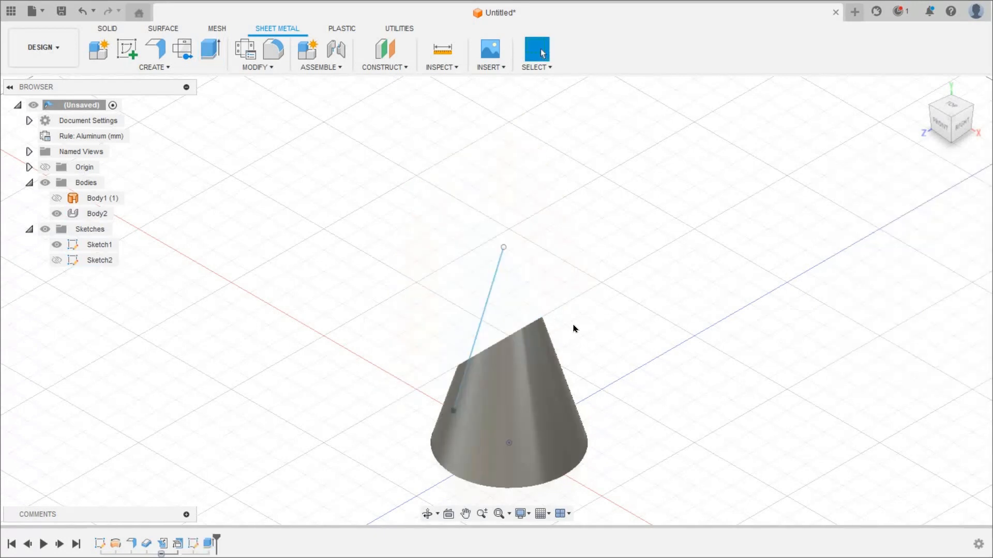
# Start a drawing from the design and save the design as "Development of Lateral Surface of Cone"
pyautogui.keyDown('shift'); pyautogui.moveTo(590, 324); pyautogui.dragTo(650, 308, button='middle'); pyautogui.keyUp('shift')
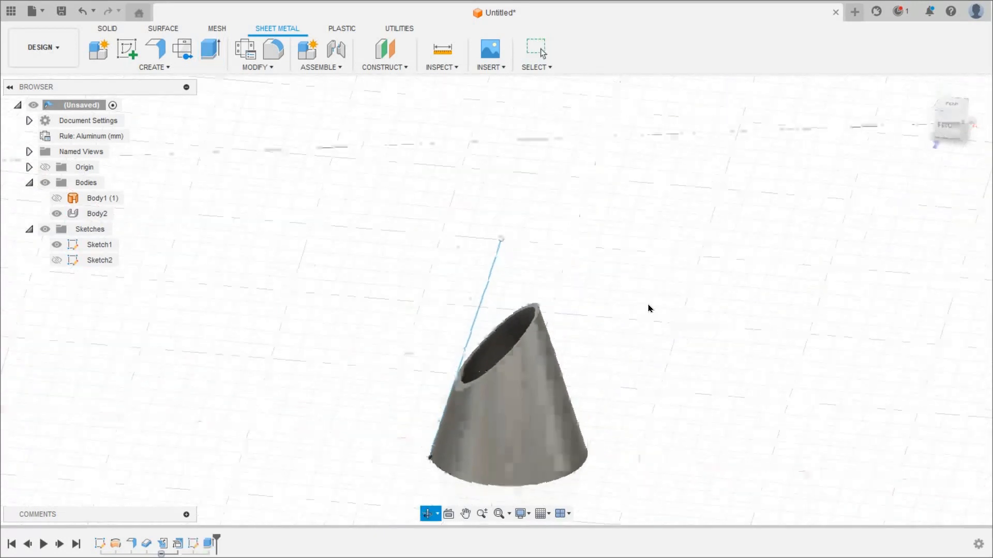
pyautogui.scroll(-3, 572, 361)
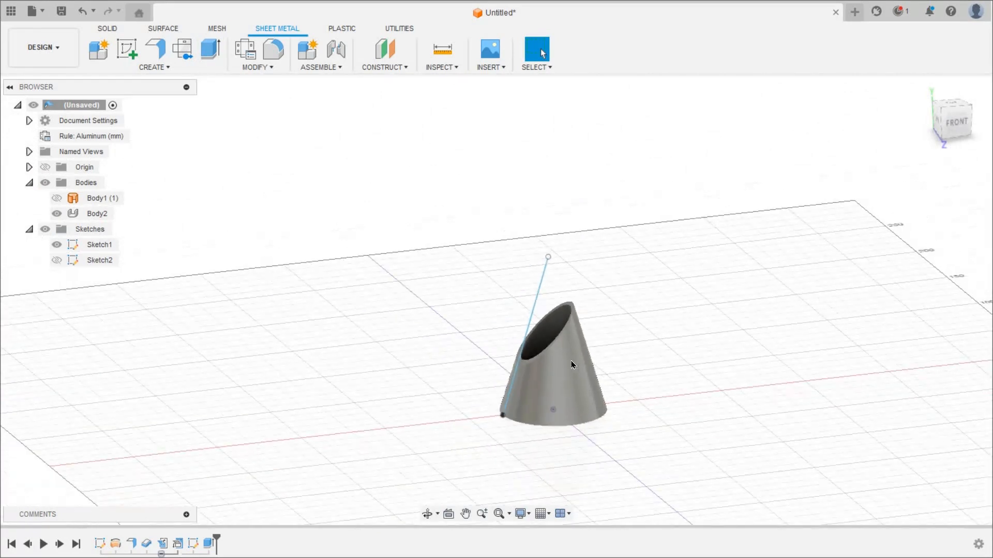
pyautogui.scroll(5, 571, 361)
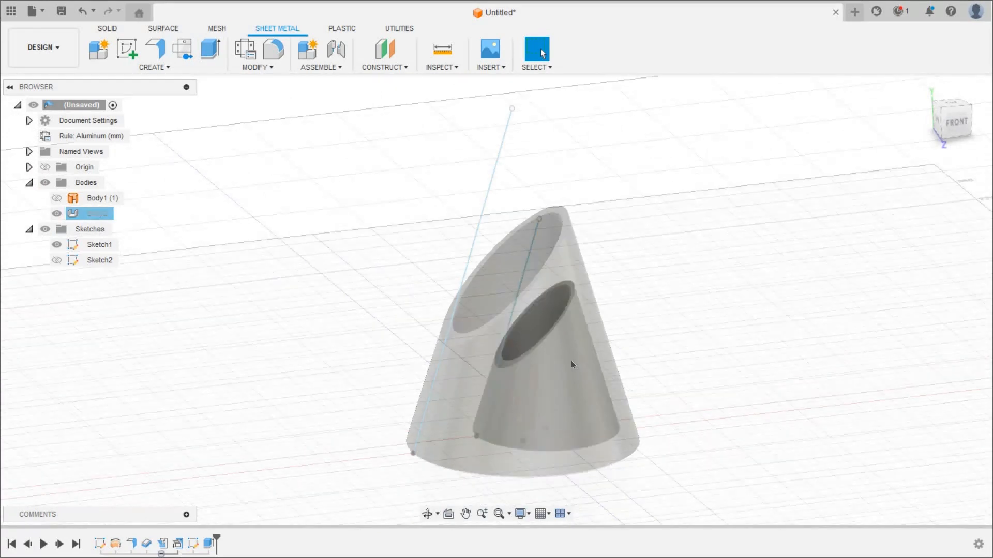
pyautogui.click(51, 48)
pyautogui.moveTo(77, 215)
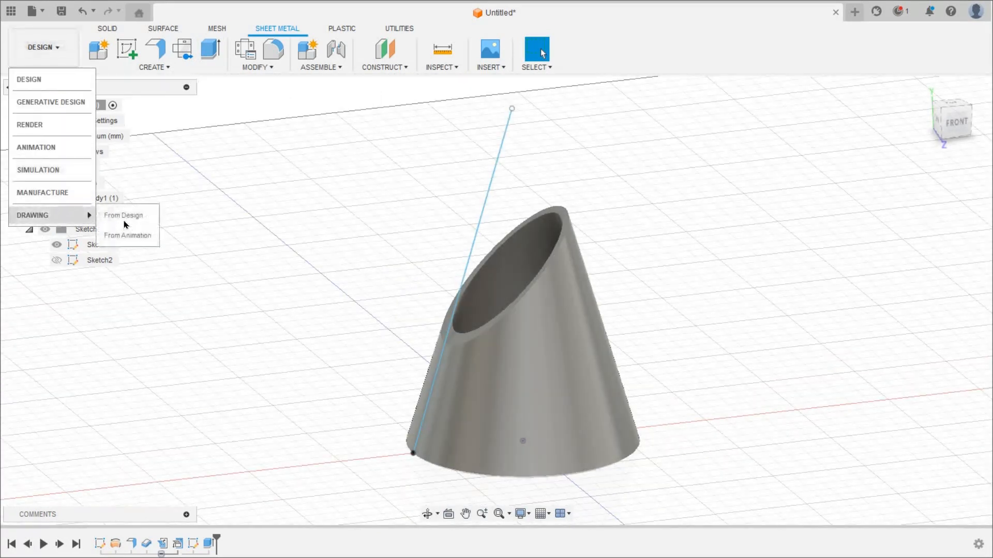
pyautogui.click(126, 218)
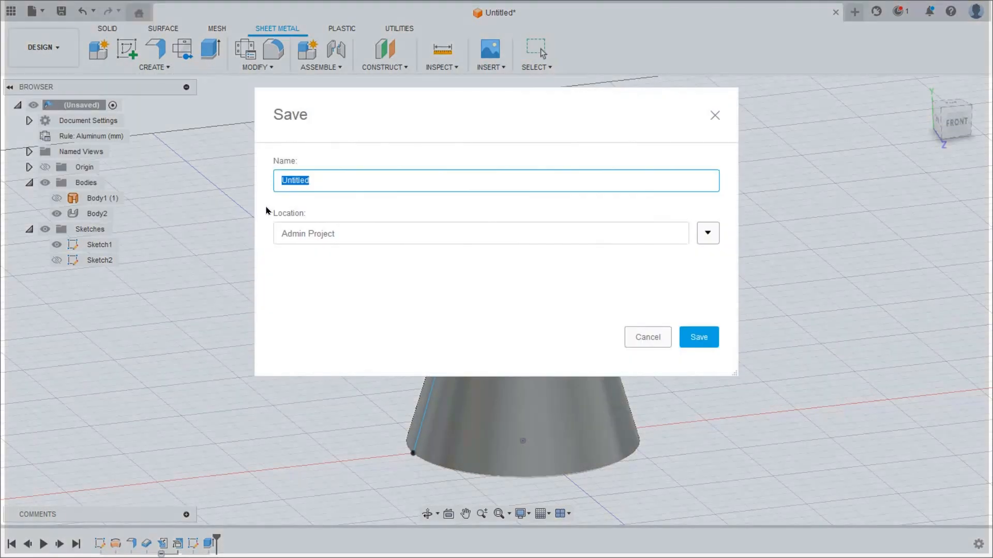
pyautogui.write('Development of Latera')
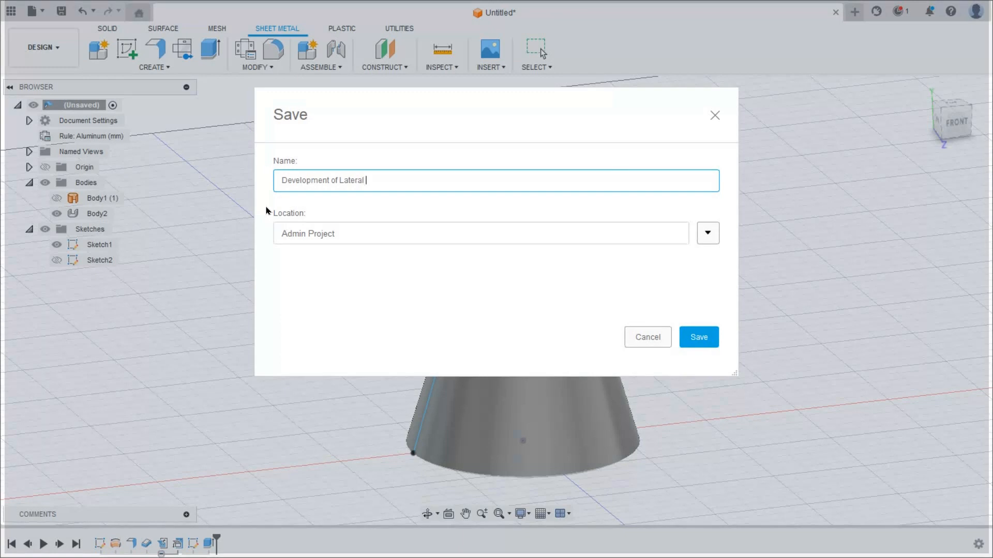
pyautogui.write('l Surface of Cone')
pyautogui.click(698, 338)
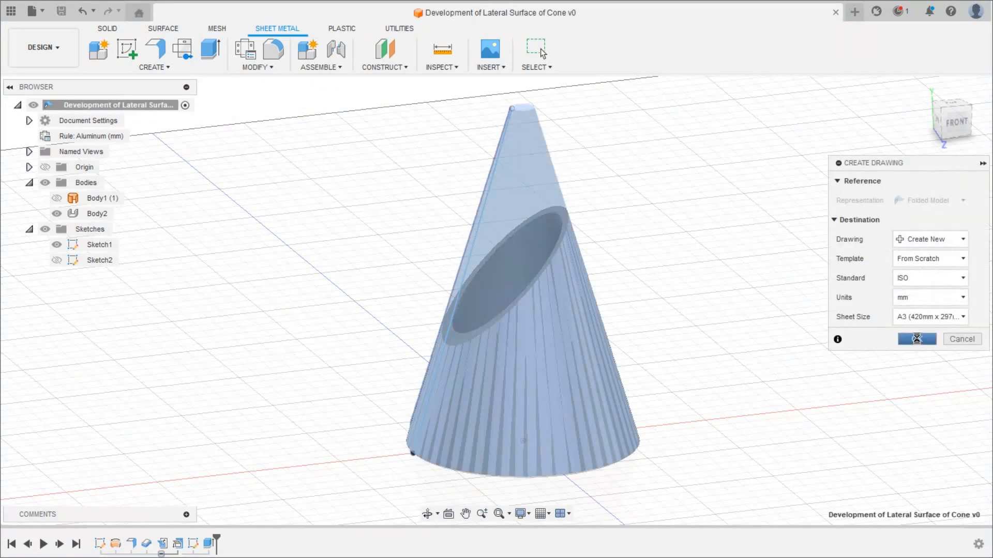
# Create a new ISO A3 drawing in mm and place a 1:1 front base view in the sheet's upper left area
pyautogui.click(915, 339)
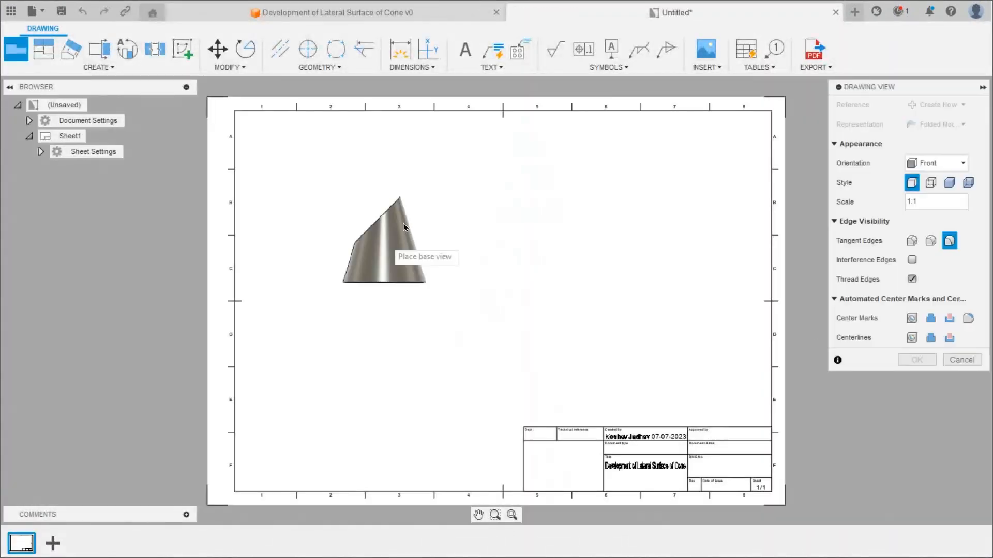
pyautogui.click(352, 199)
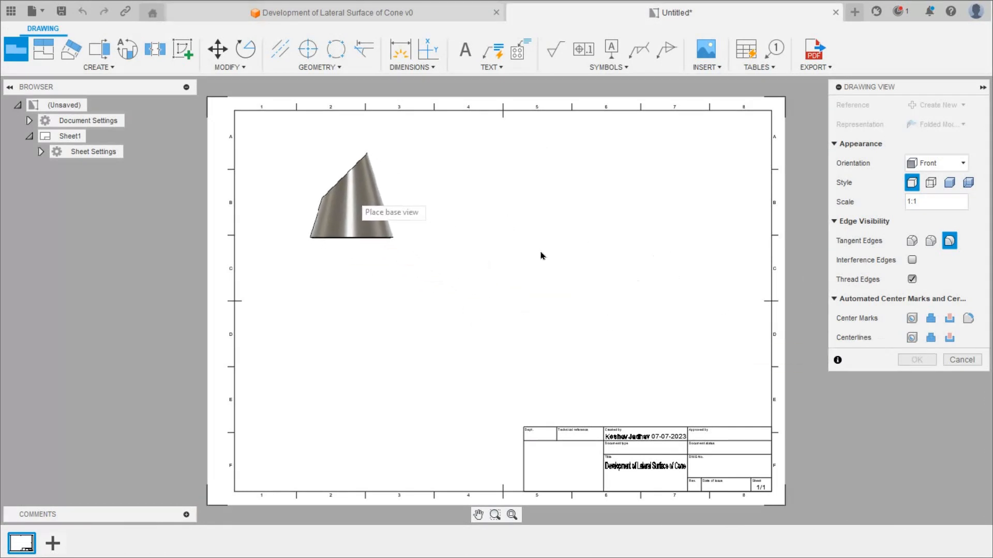
pyautogui.click(916, 361)
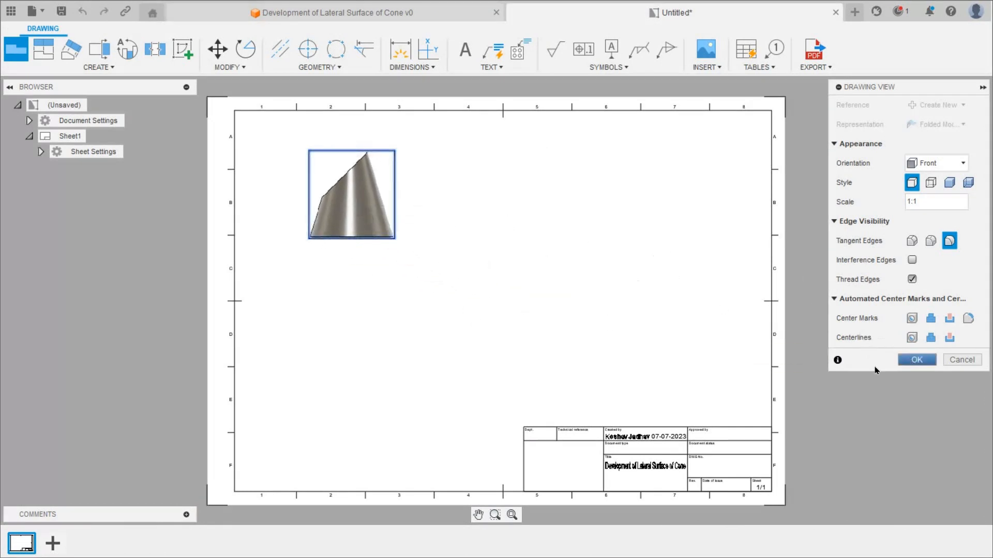
# Add a projected isometric view of the cut cone from the base view, above the title block
pyautogui.click(45, 51)
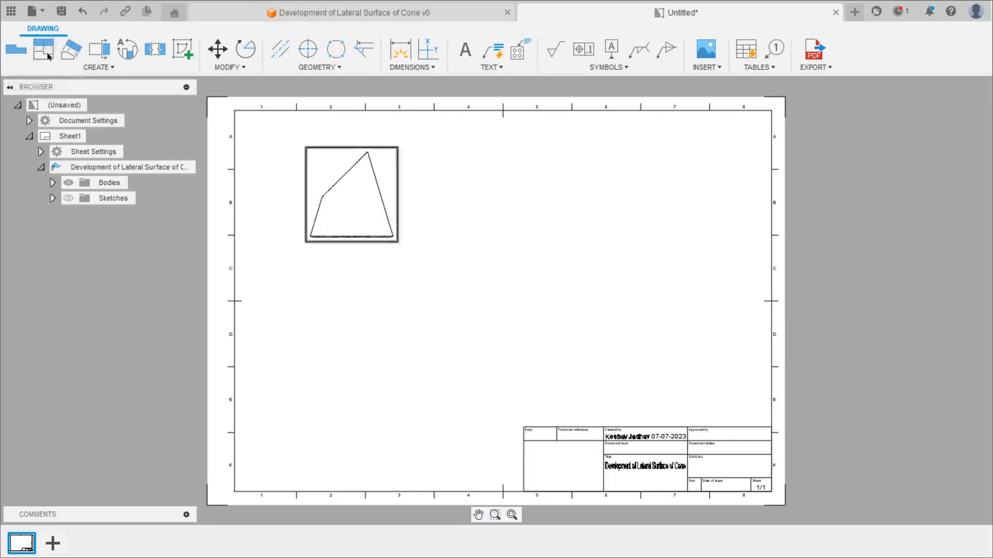
pyautogui.click(331, 204)
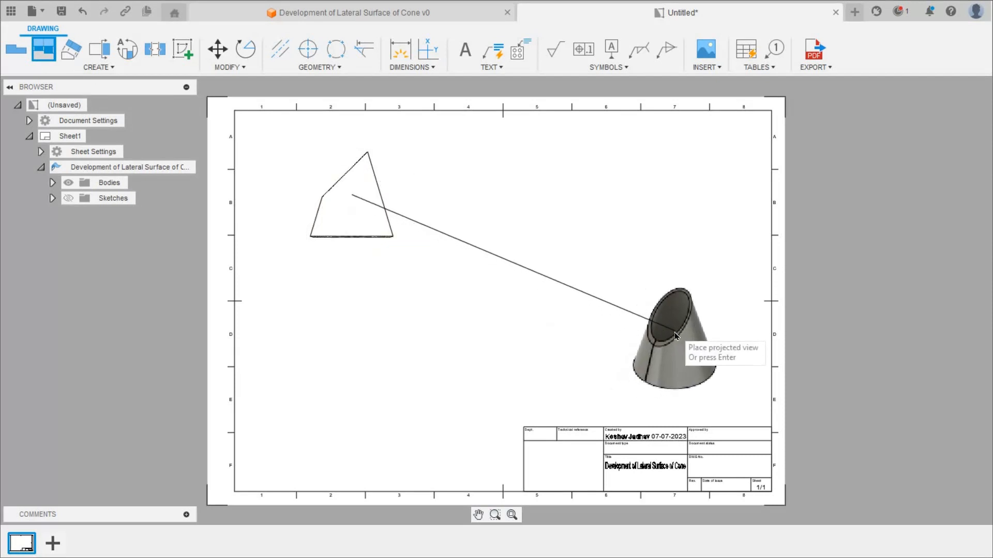
pyautogui.click(711, 316)
pyautogui.press('Return')
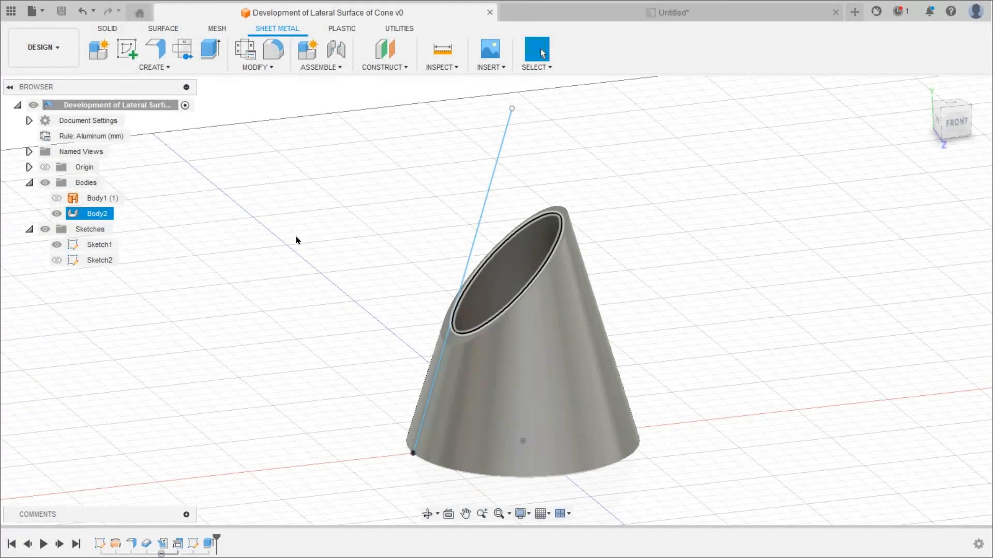
# Start unfolding the cut cone body, using the narrow end face at the seam gap as the stationary entity
pyautogui.click(261, 71)
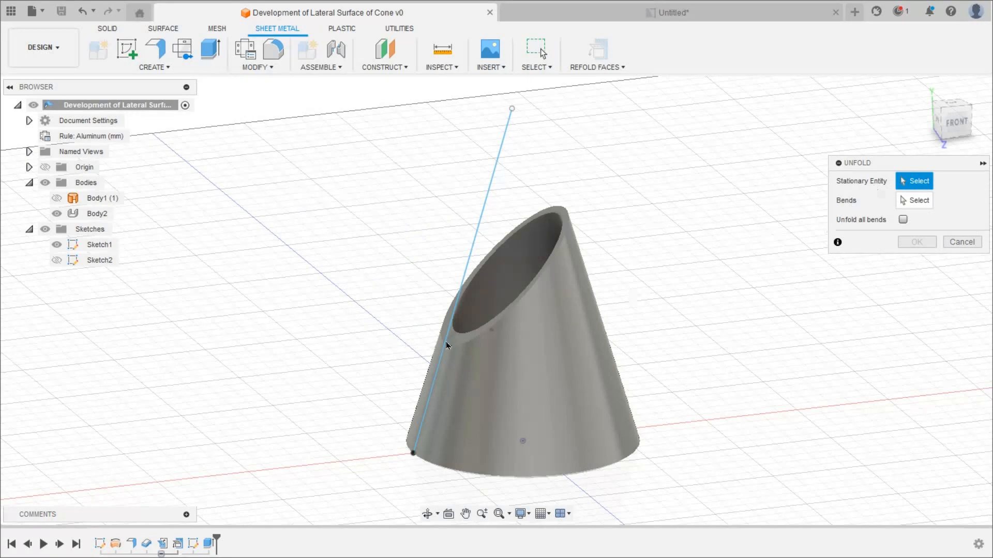
pyautogui.scroll(5, 454, 331)
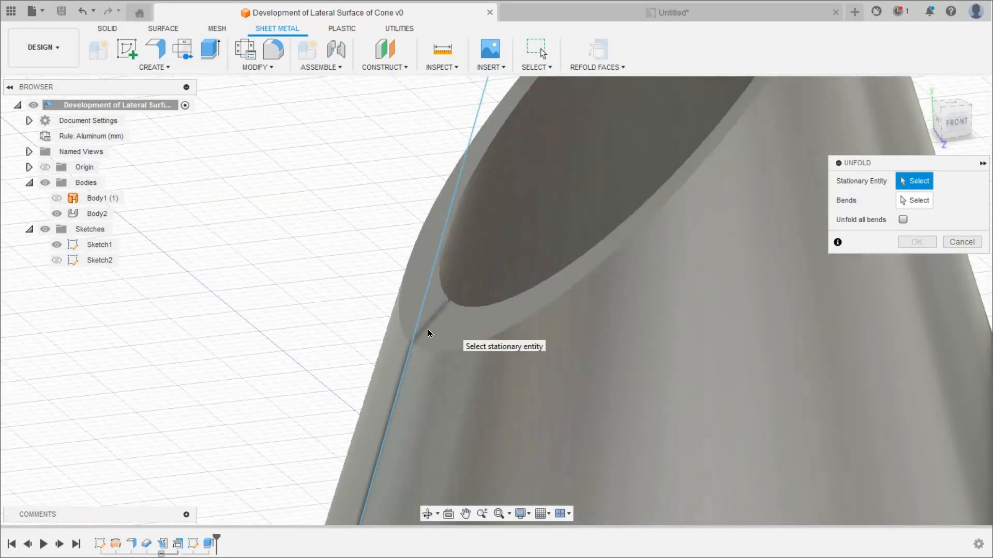
pyautogui.keyDown('shift'); pyautogui.moveTo(437, 335); pyautogui.dragTo(463, 348, button='middle'); pyautogui.keyUp('shift')
pyautogui.scroll(5, 392, 328)
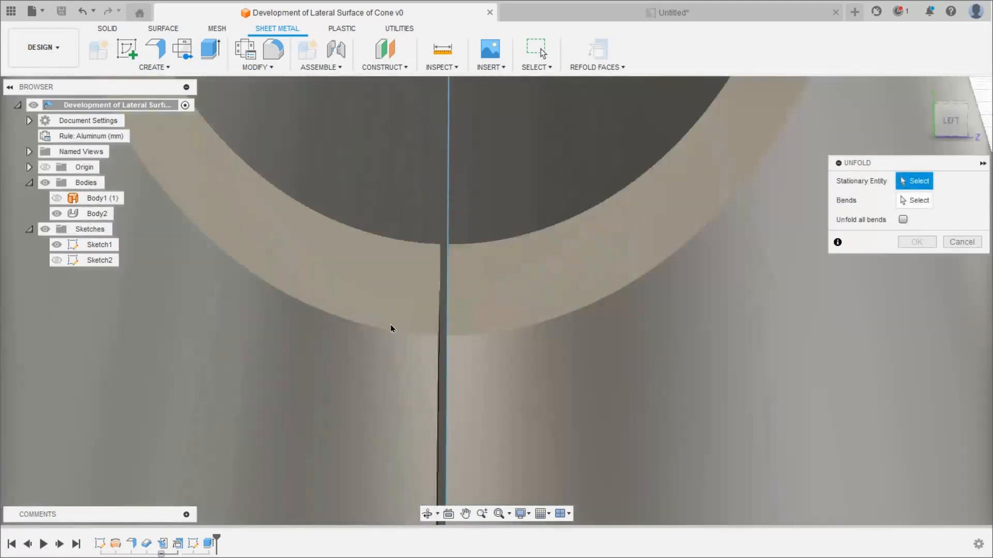
pyautogui.scroll(2, 743, 256)
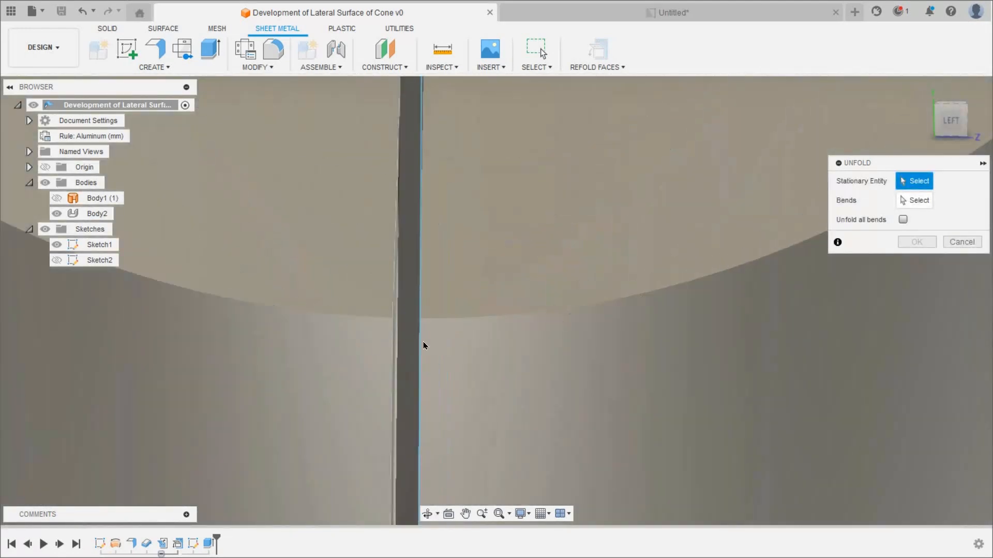
pyautogui.scroll(3, 388, 341)
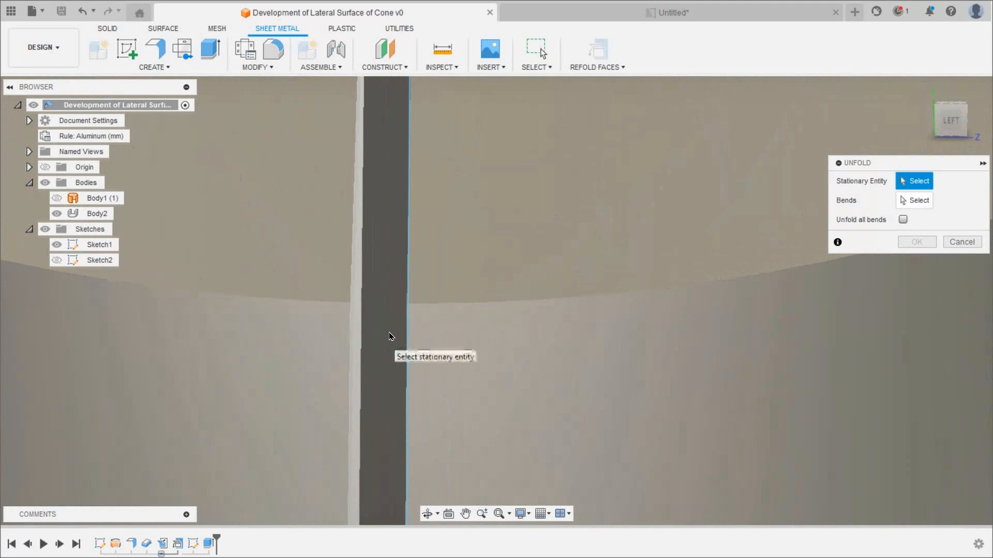
pyautogui.scroll(-5, 392, 331)
pyautogui.scroll(8, 394, 329)
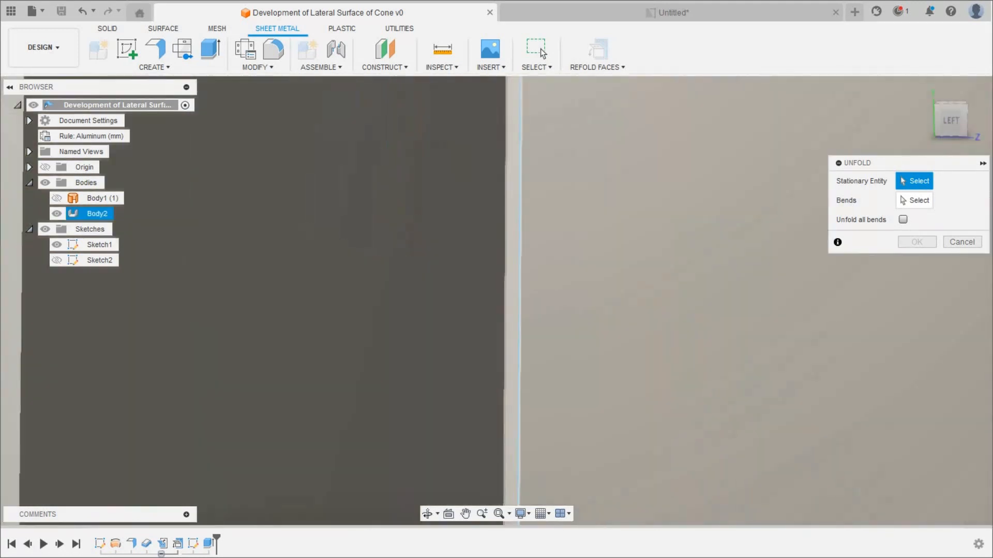
pyautogui.click(512, 268)
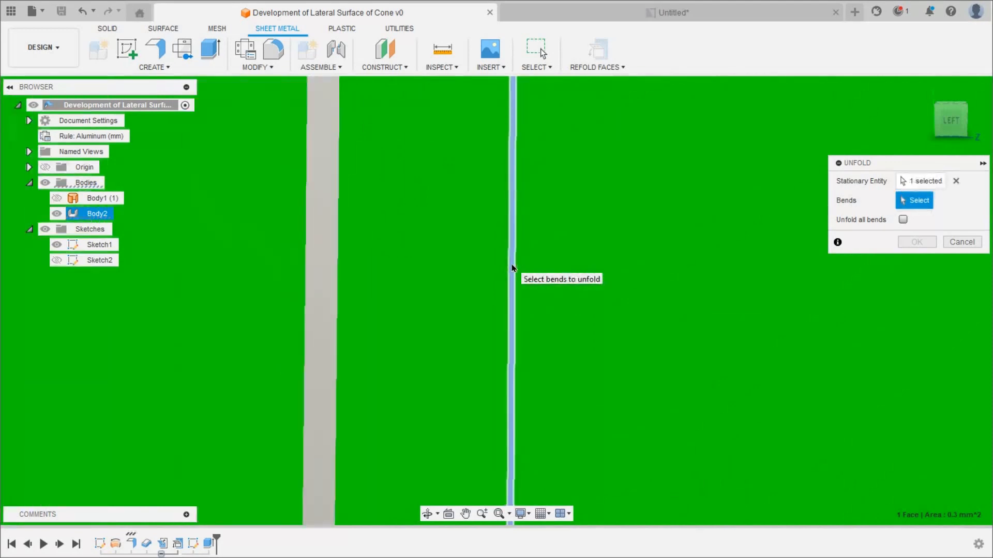
# Unfold the cone's conical surface by choosing its outer face as the bend, and finish the Unfold operation
pyautogui.scroll(-10, 512, 268)
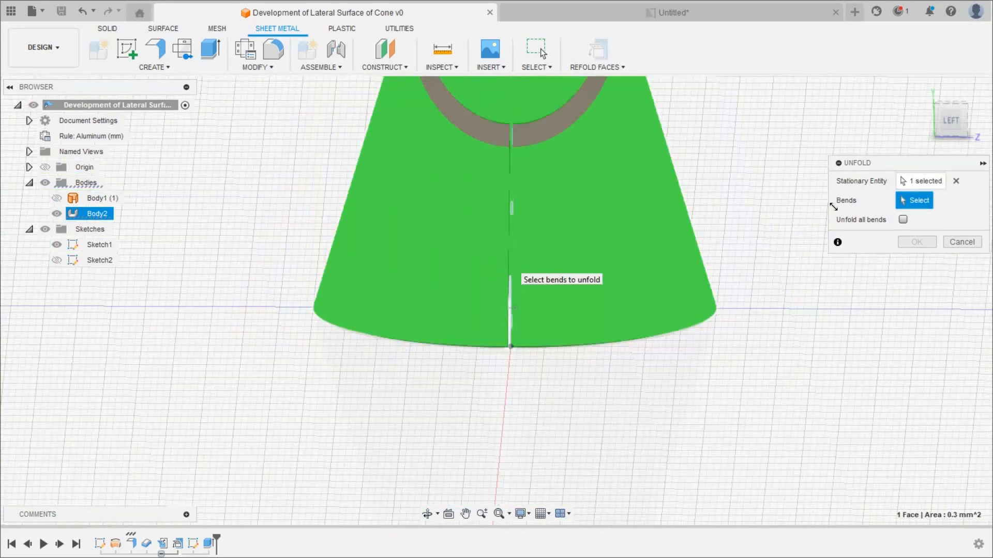
pyautogui.scroll(-5, 594, 292)
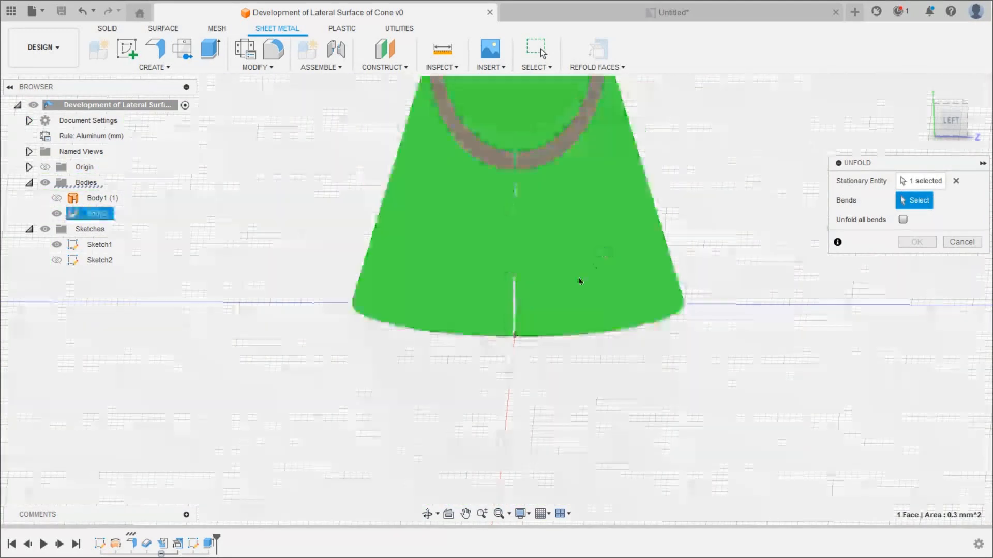
pyautogui.click(614, 281)
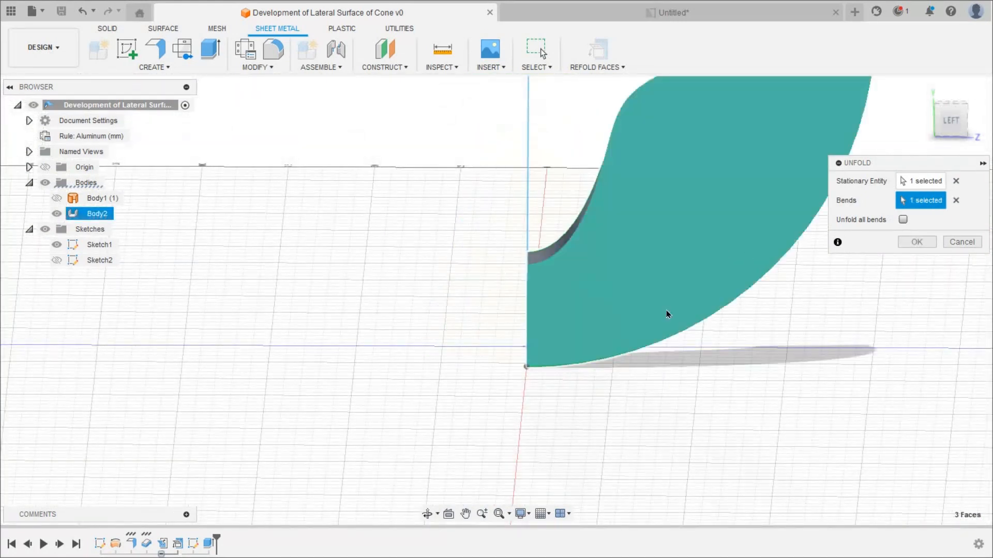
pyautogui.scroll(-3, 787, 170)
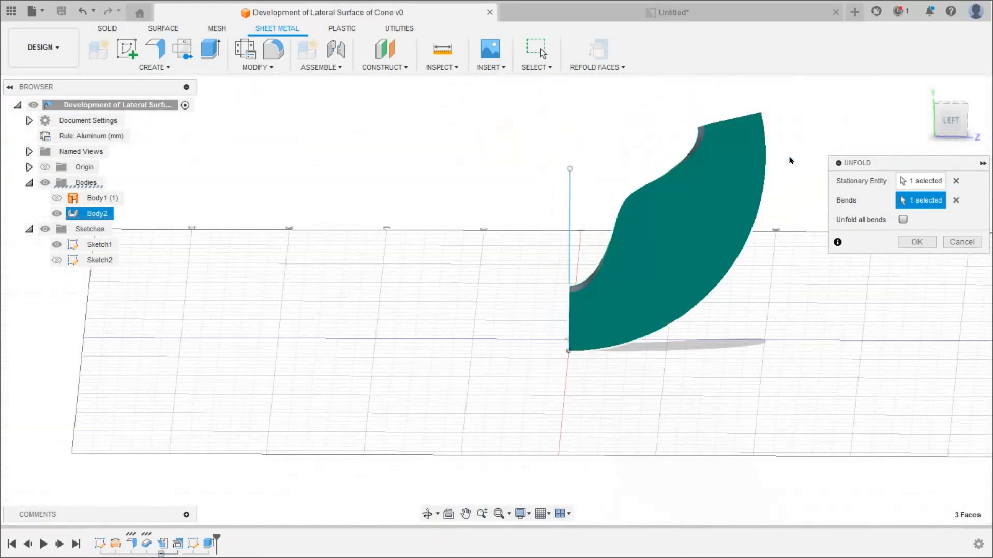
pyautogui.scroll(3, 790, 161)
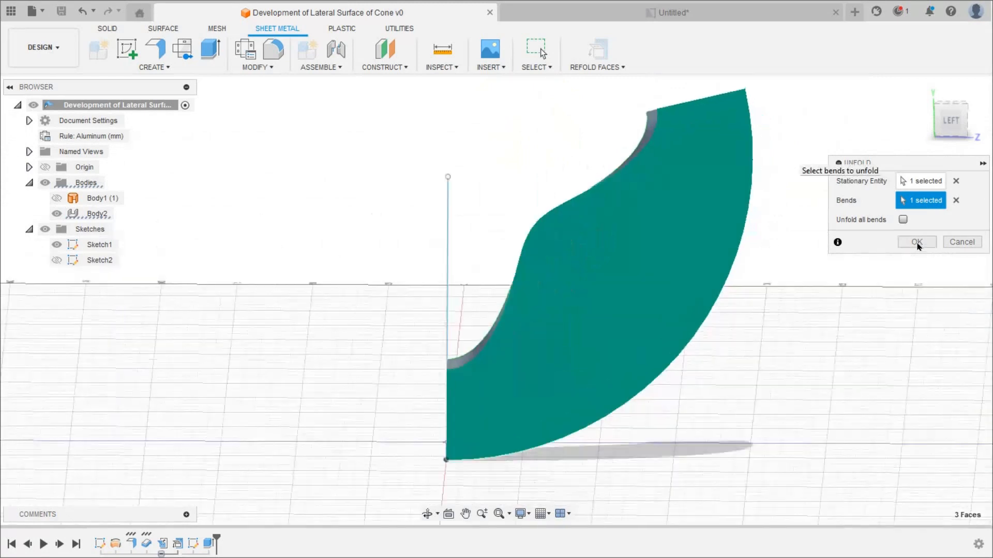
pyautogui.press('Return')
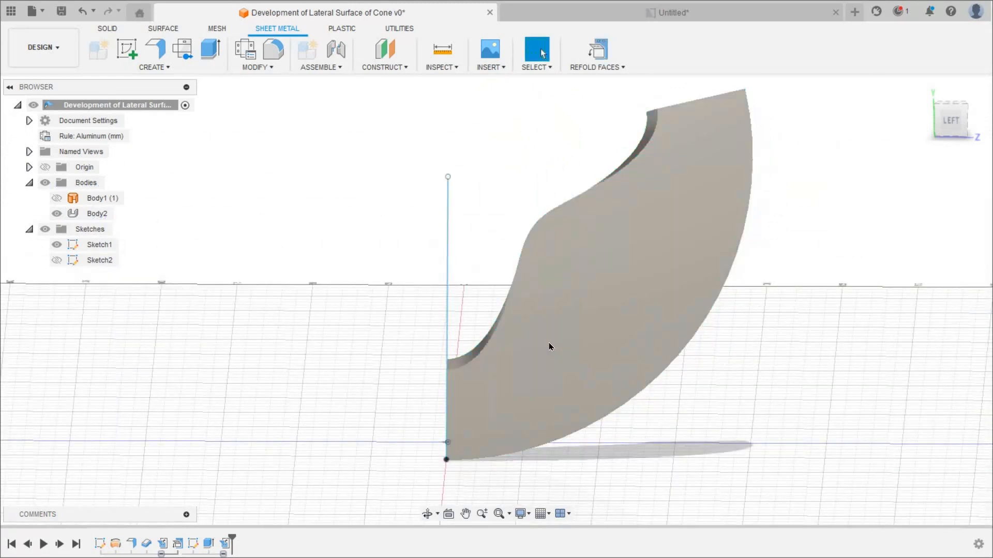
pyautogui.scroll(-1, 515, 343)
pyautogui.click(577, 316)
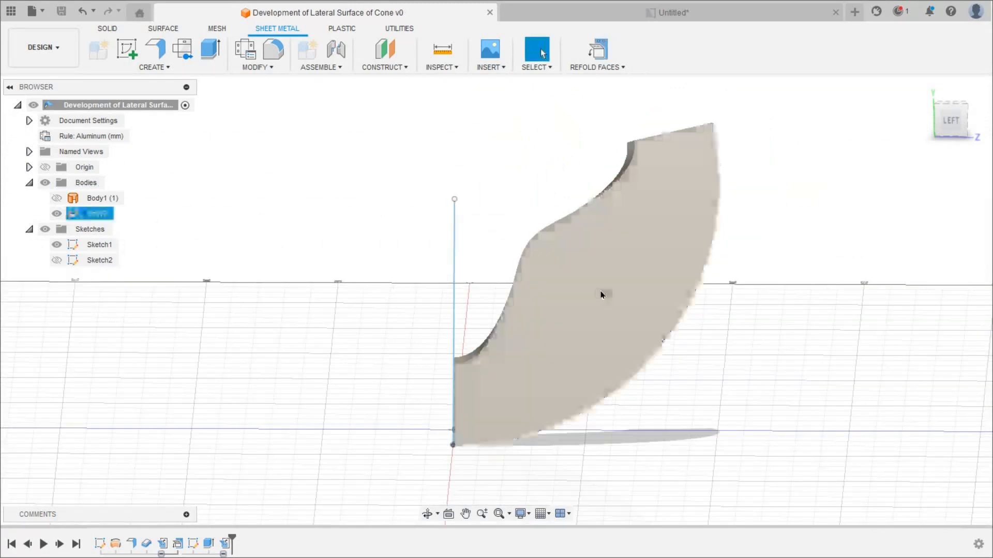
# Create a drawing from the unfolded design, with the existing Untitled drawing and its Sheet1 as the destination
pyautogui.click(570, 7)
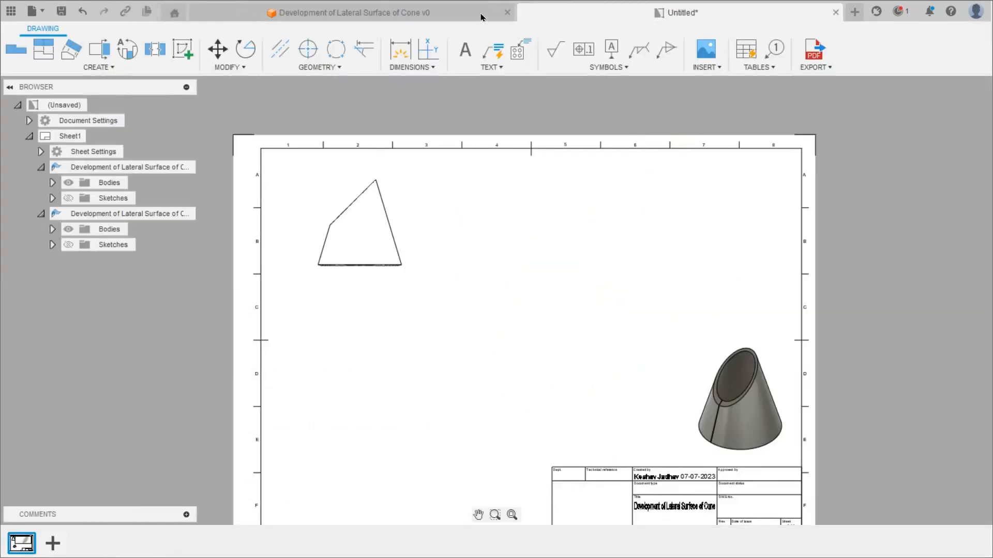
pyautogui.click(418, 14)
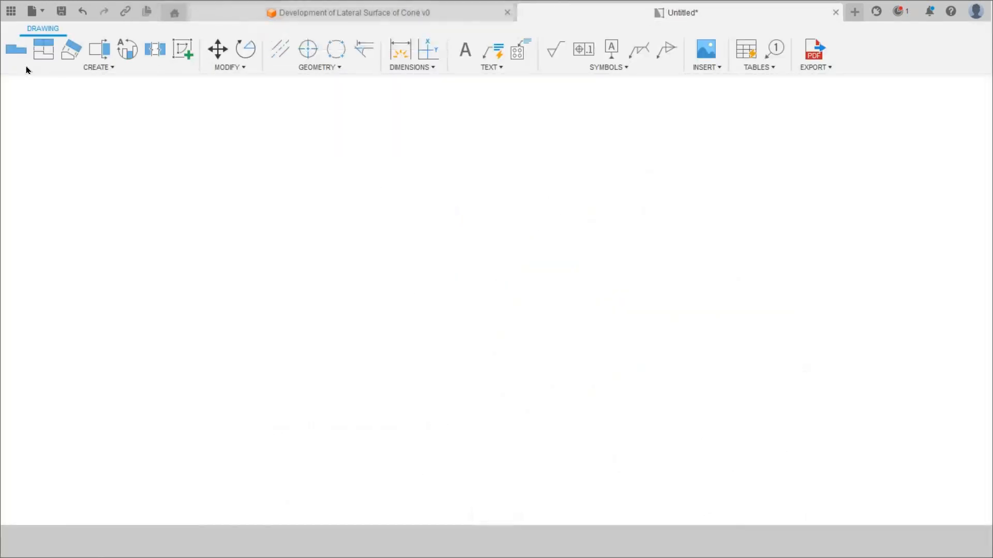
pyautogui.click(44, 47)
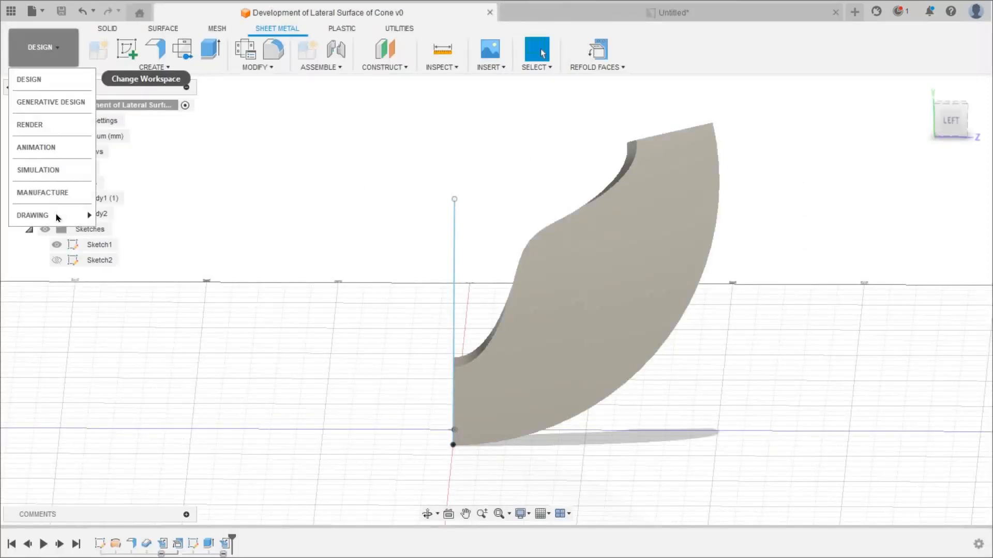
pyautogui.click(107, 217)
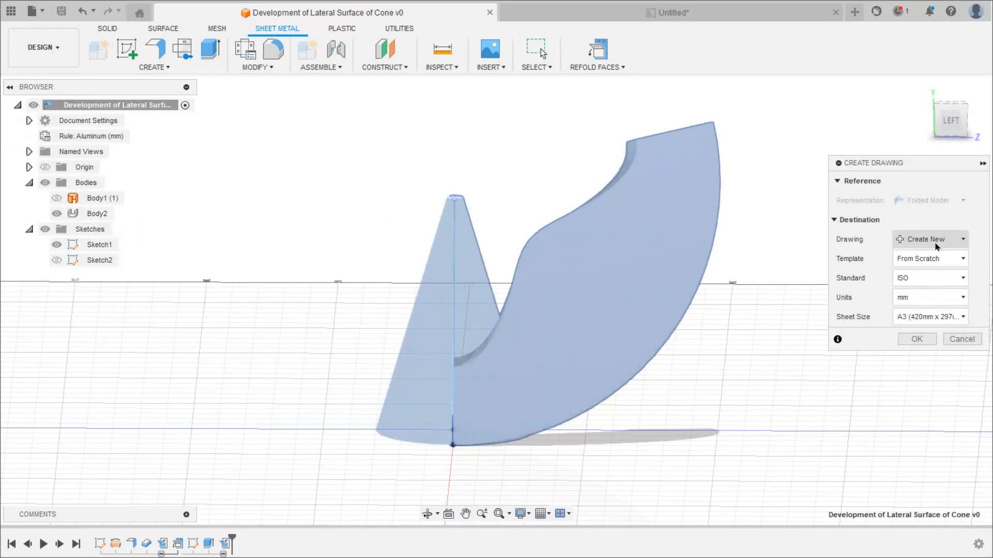
pyautogui.click(936, 244)
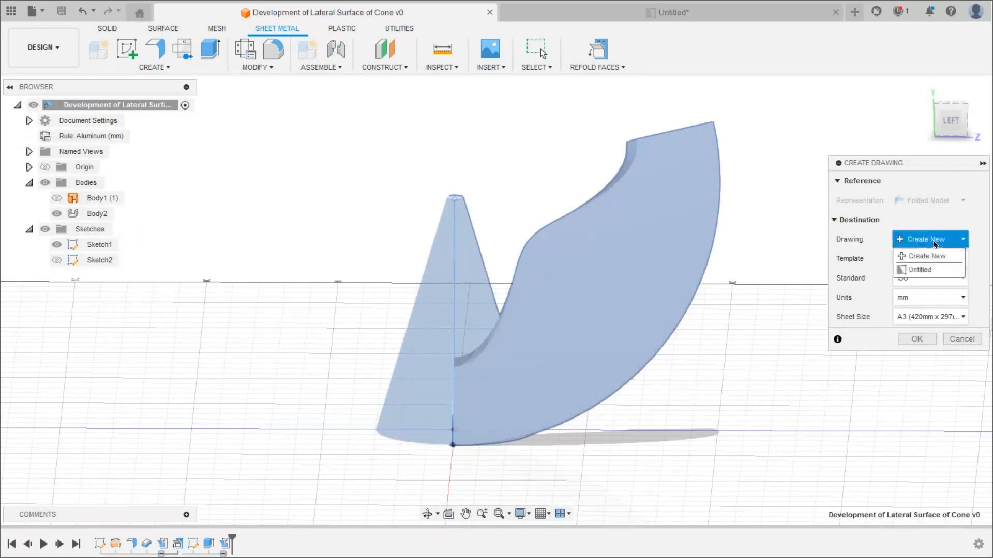
pyautogui.click(935, 244)
pyautogui.click(933, 241)
pyautogui.click(919, 269)
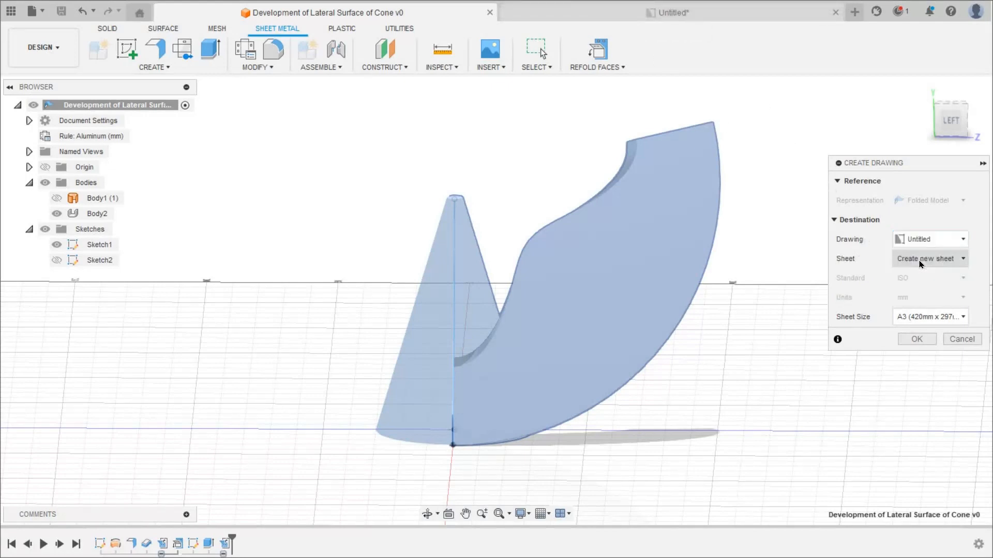
pyautogui.click(937, 260)
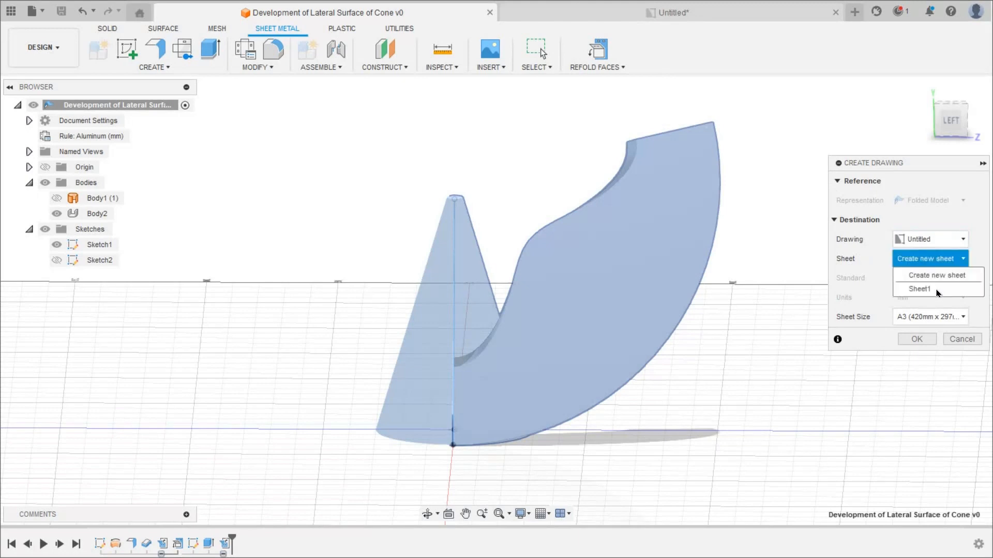
pyautogui.click(937, 291)
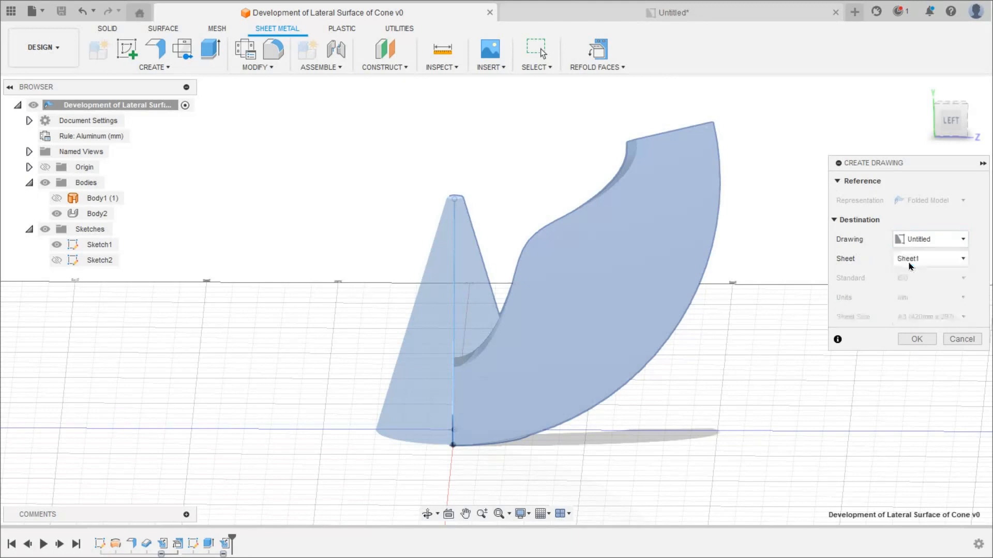
pyautogui.click(917, 339)
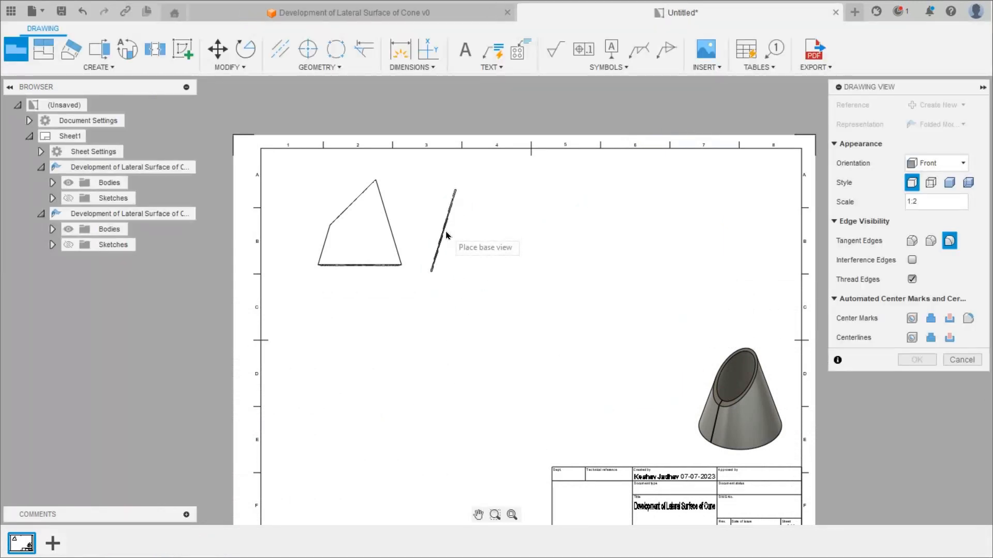
# Place a 1:2 front base view of the unfolded body beside the cone's front view and project a side view from it showing the flat development
pyautogui.click(464, 245)
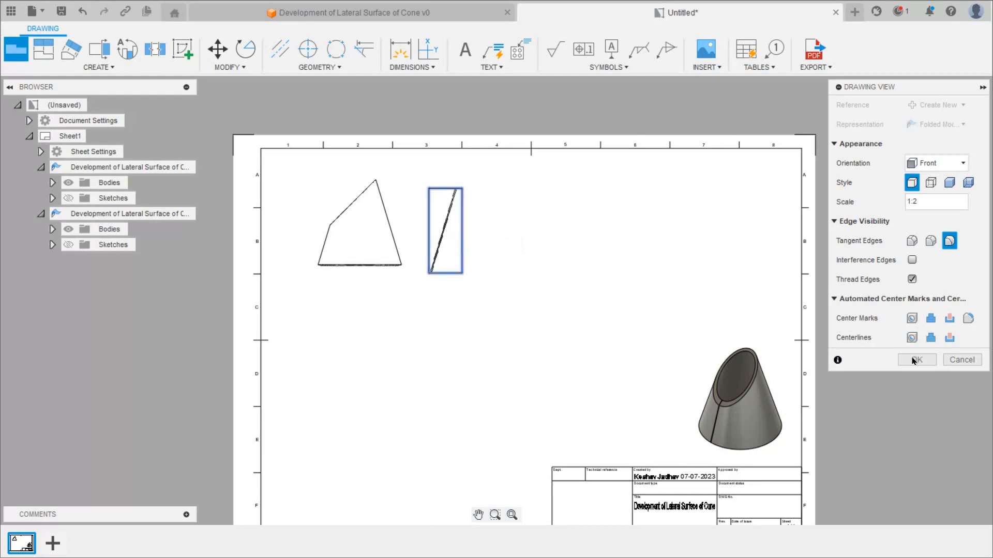
pyautogui.press('Return')
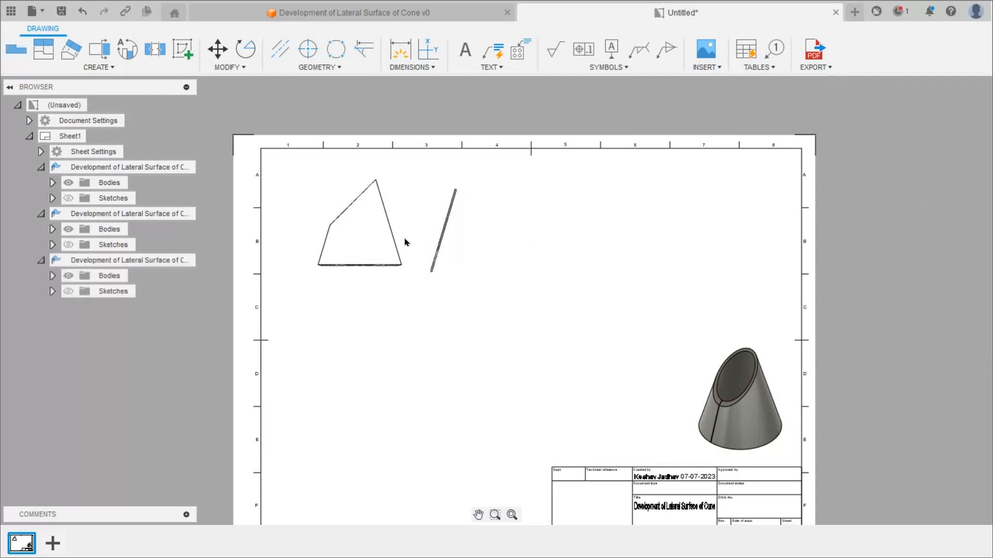
pyautogui.click(37, 56)
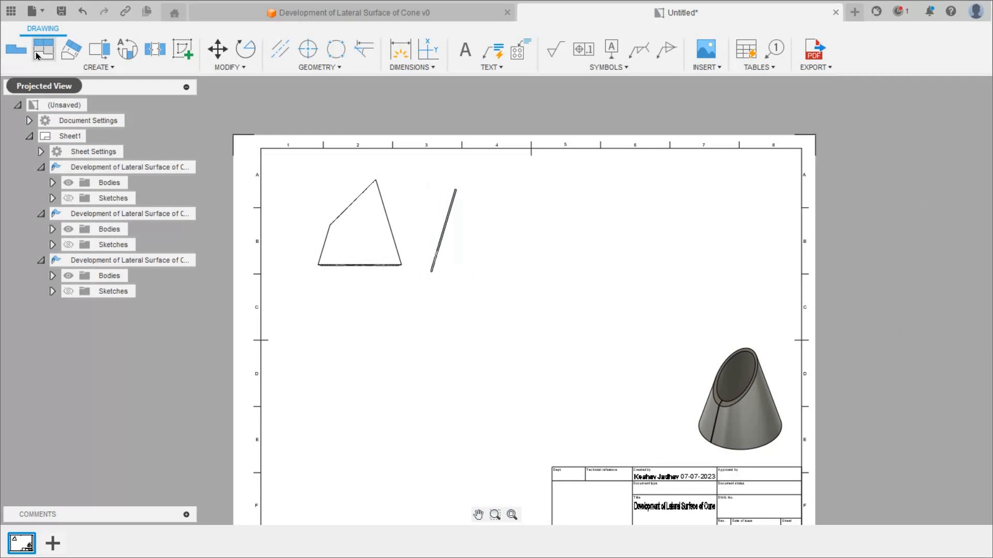
pyautogui.click(445, 238)
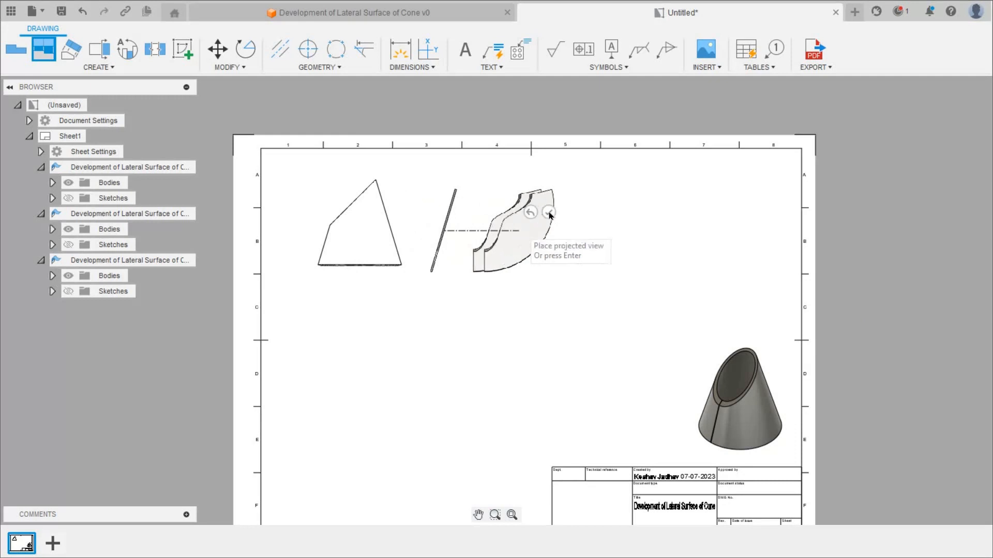
pyautogui.click(523, 231)
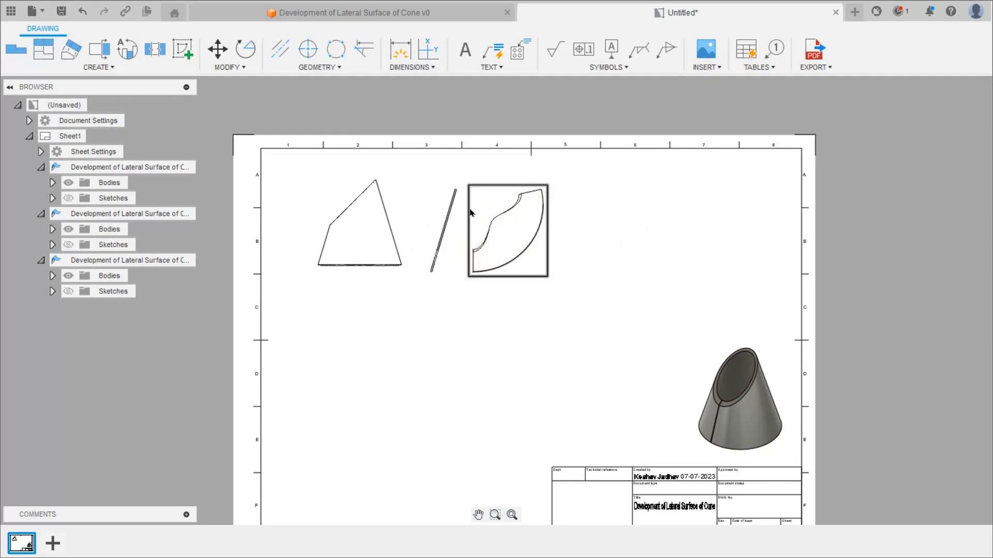
# Set the projected development view's scale to 1:1 and move it clear of its base view
pyautogui.click(525, 240)
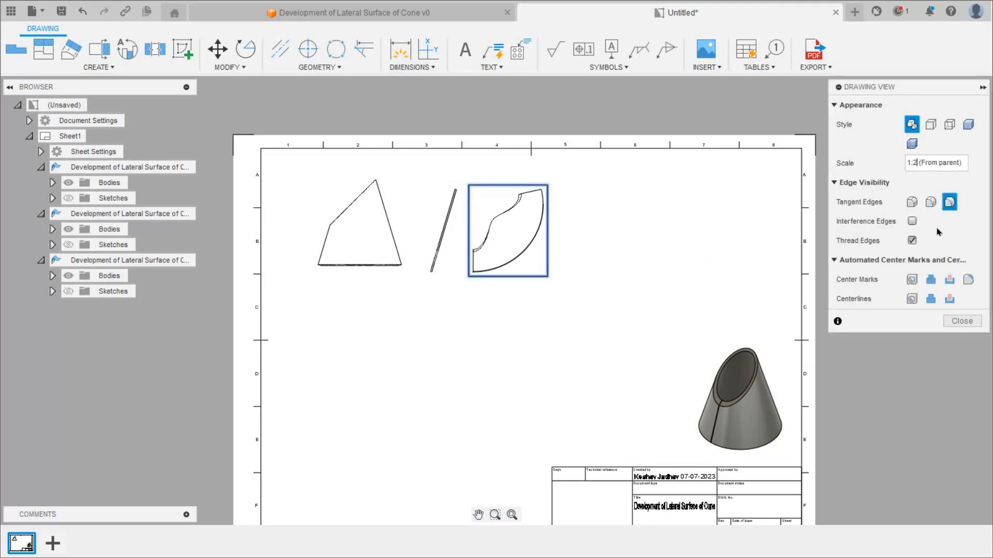
pyautogui.press('BackSpace')
pyautogui.write('1')
pyautogui.click(898, 348)
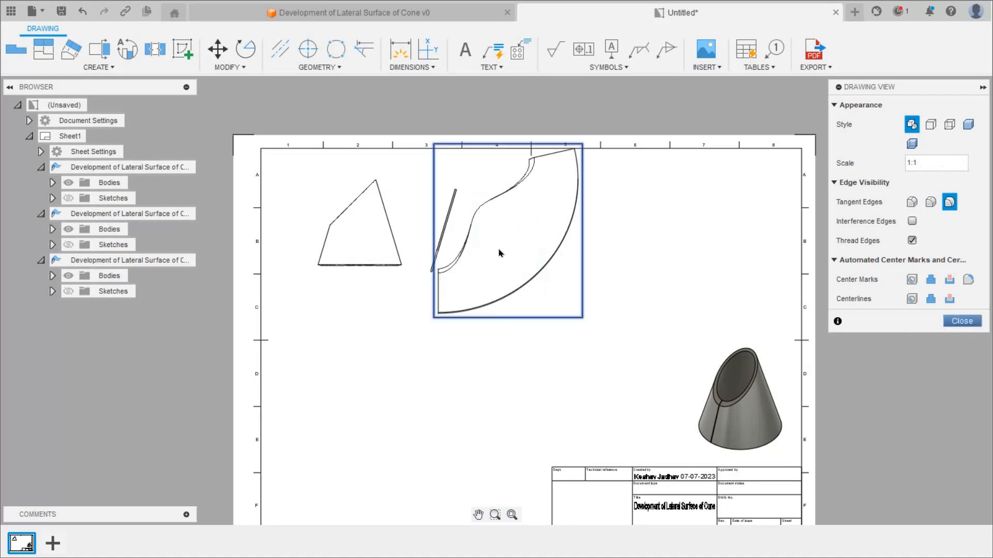
pyautogui.moveTo(499, 251)
pyautogui.mouseDown()
pyautogui.moveTo(530, 289)
pyautogui.moveTo(442, 240)
pyautogui.mouseUp()
# Set the scale of the unfolded body's front base view to 1:1
pyautogui.click(460, 244)
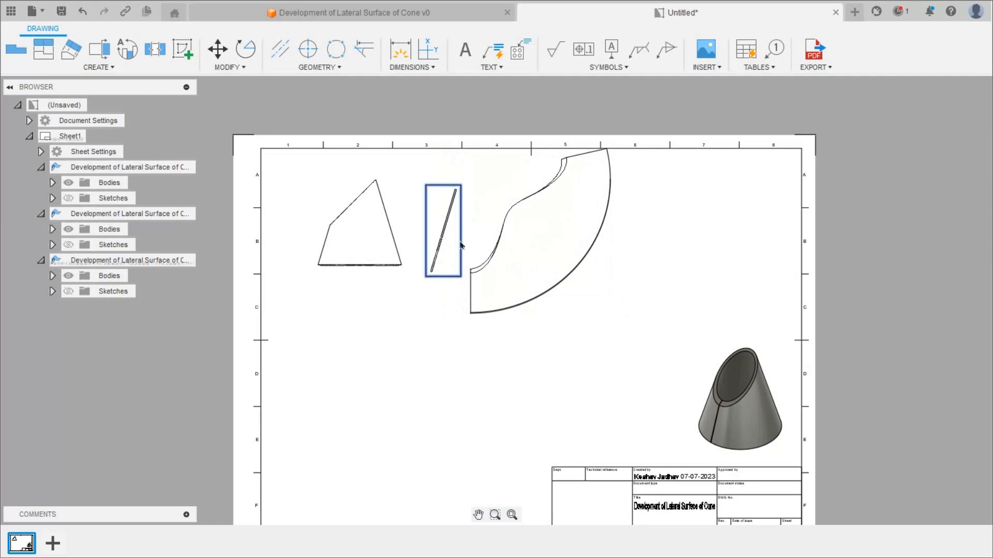
pyautogui.click(946, 203)
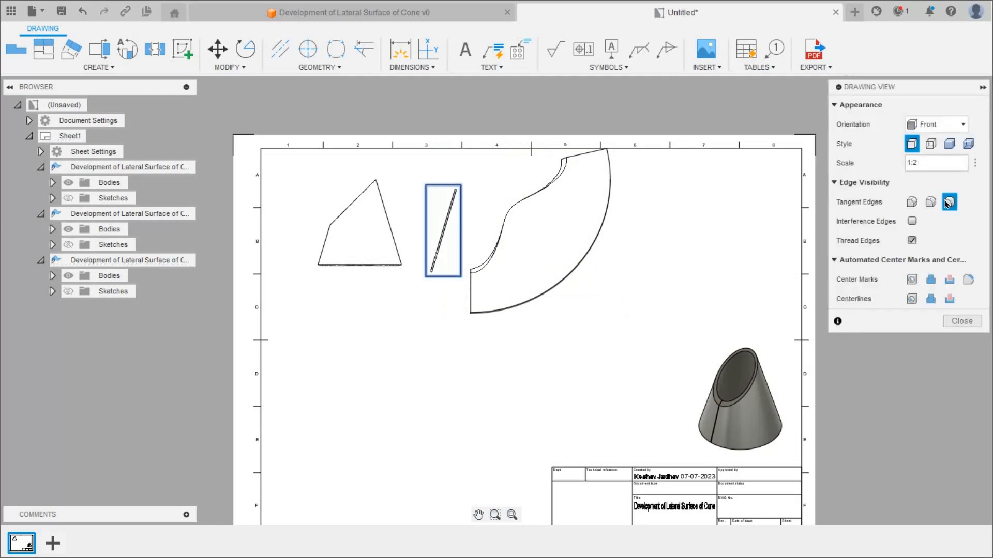
pyautogui.press('BackSpace')
pyautogui.write('1')
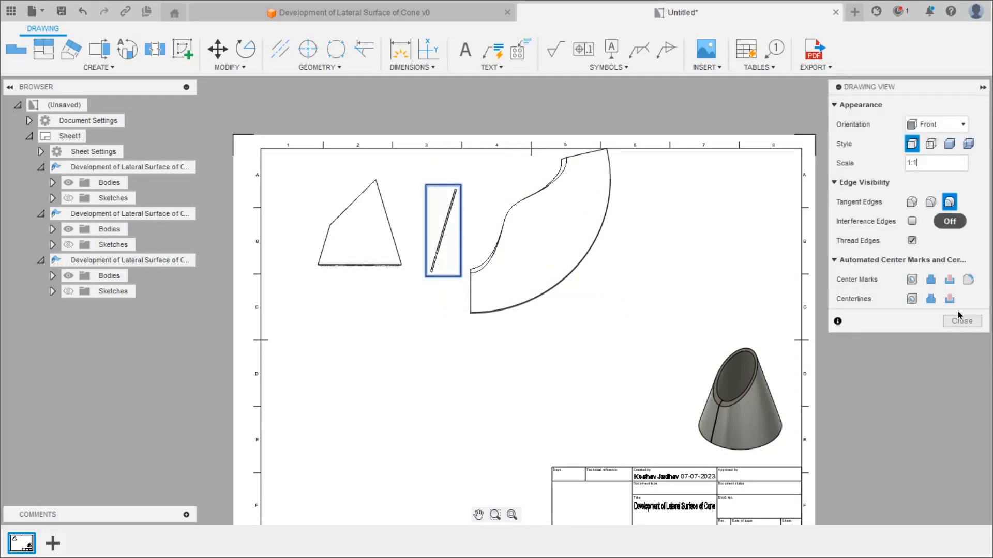
pyautogui.press('Return')
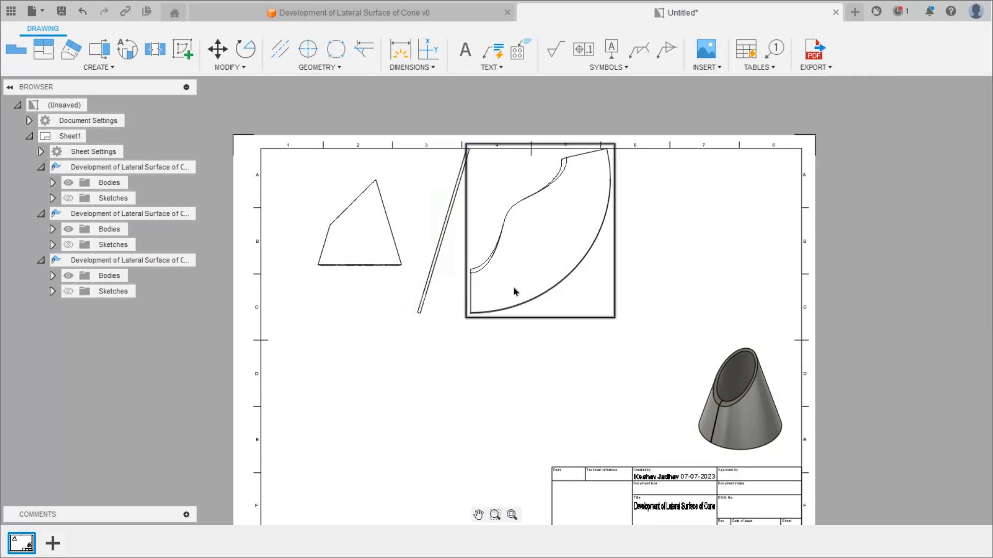
pyautogui.click(450, 268)
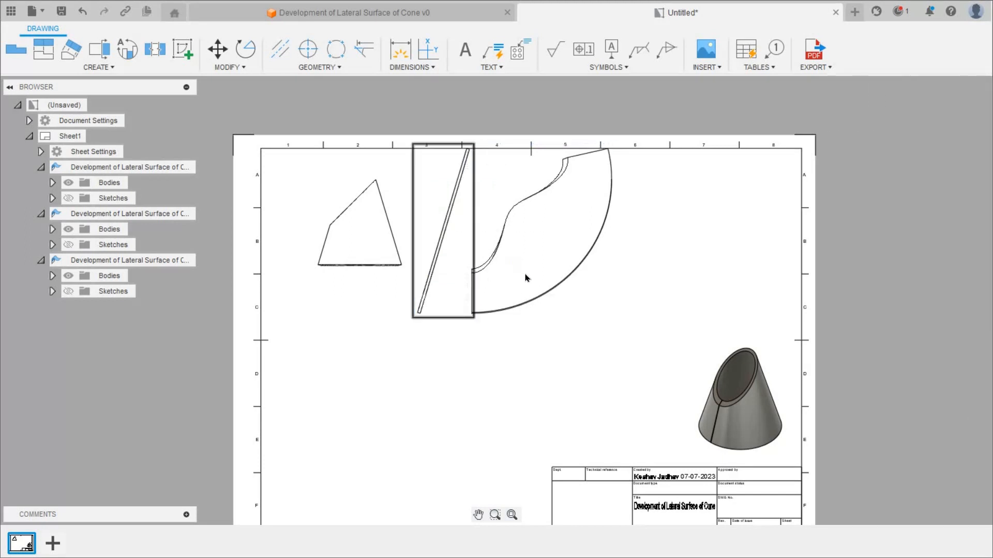
# Move the unfolded body's base view and its projected development down, clear of the sheet's upper border
pyautogui.moveTo(525, 275); pyautogui.dragTo(529, 308)
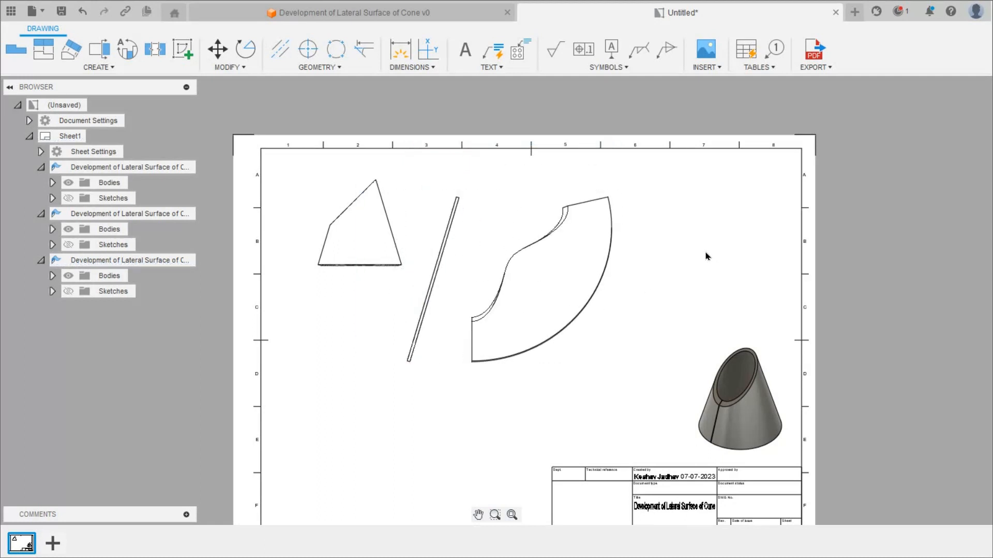
pyautogui.click(528, 210)
# Capture the unfolded body in the design without transparent background at document window size, saving it as a PNG on the Desktop
pyautogui.click(370, 6)
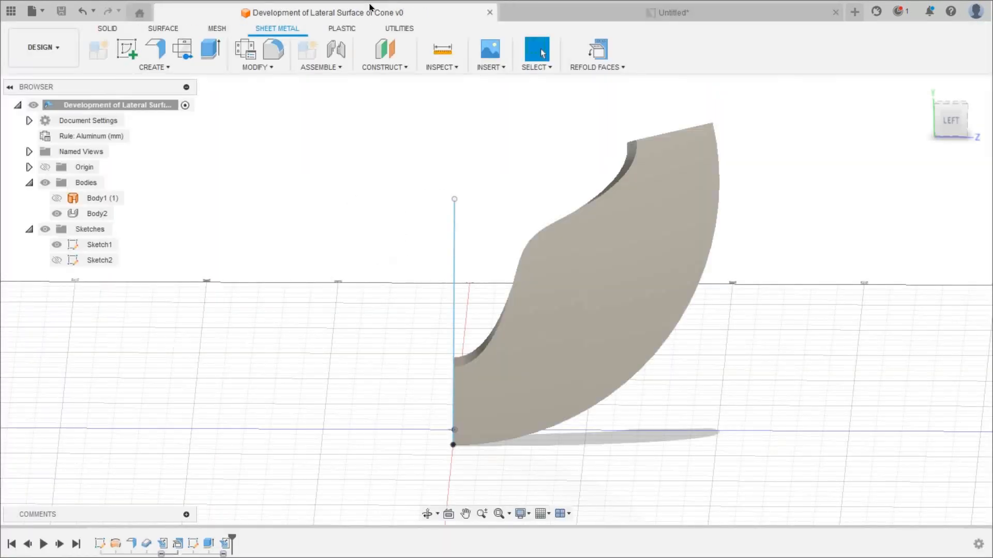
pyautogui.click(32, 10)
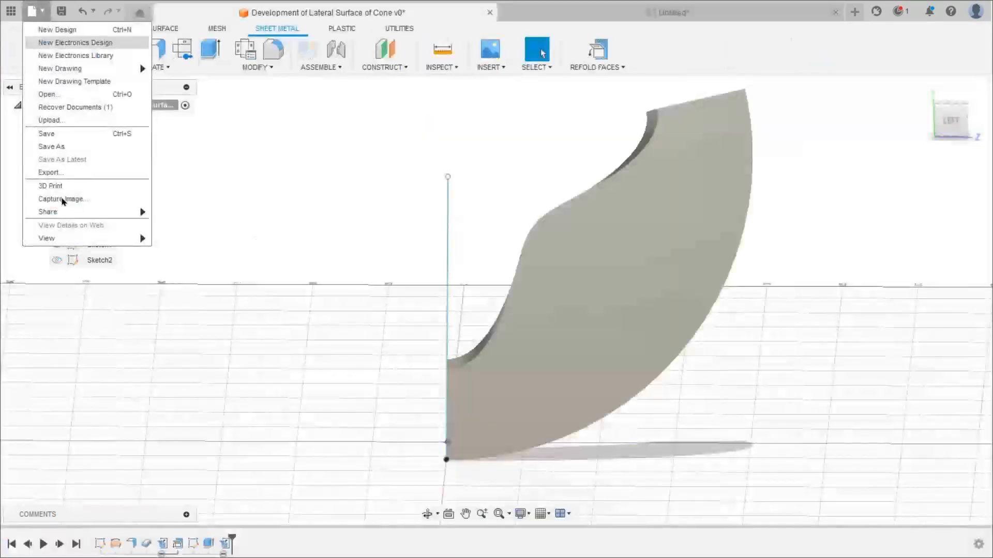
pyautogui.click(68, 201)
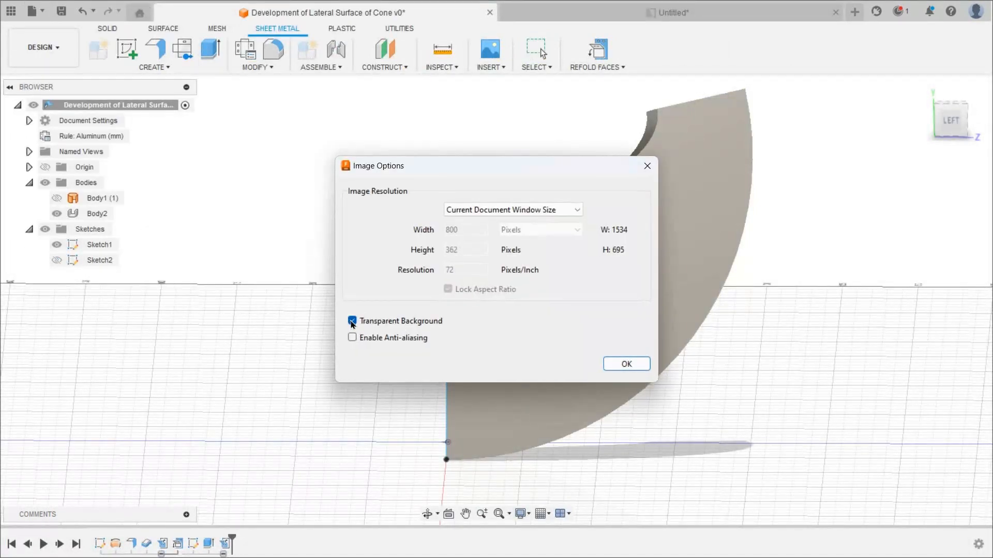
pyautogui.click(352, 320)
pyautogui.click(623, 365)
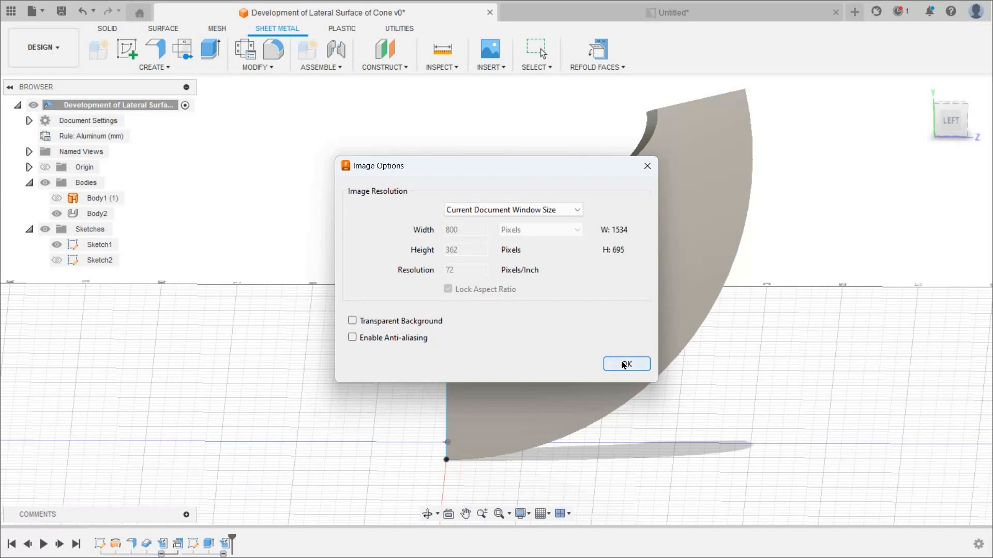
pyautogui.click(624, 365)
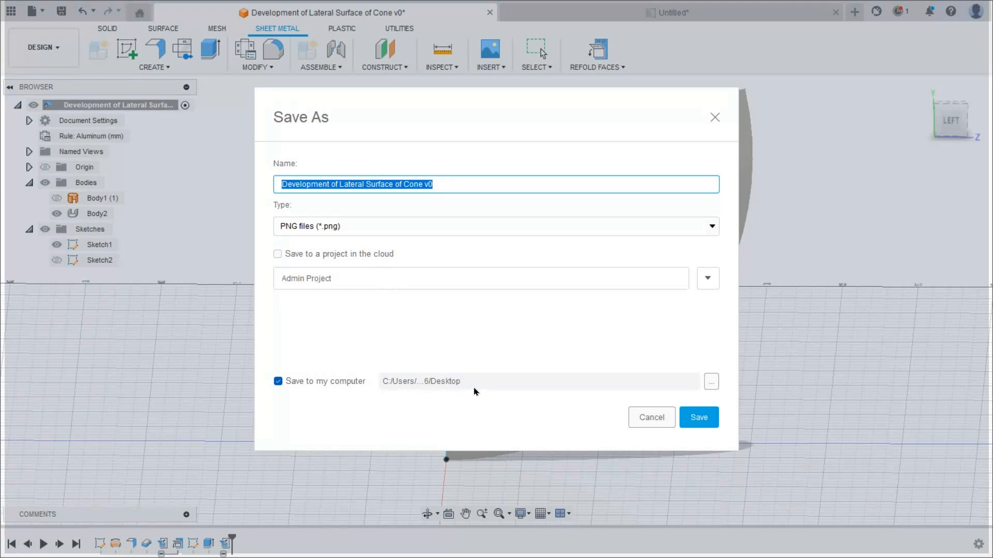
pyautogui.click(703, 422)
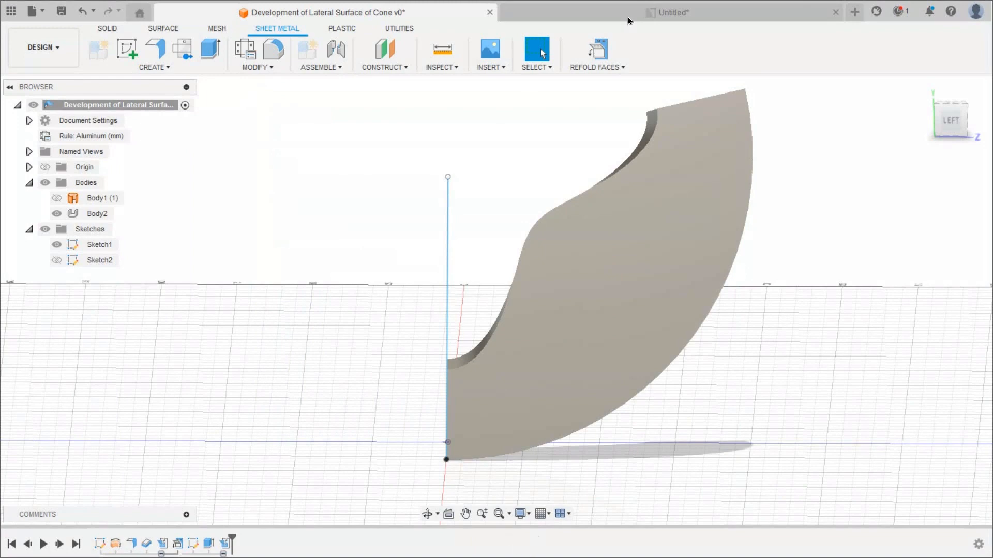
# Insert the Desktop image "Development of Lateral Surface of Cone v0" into the drawing, placing it beside the cone's front view
pyautogui.click(650, 13)
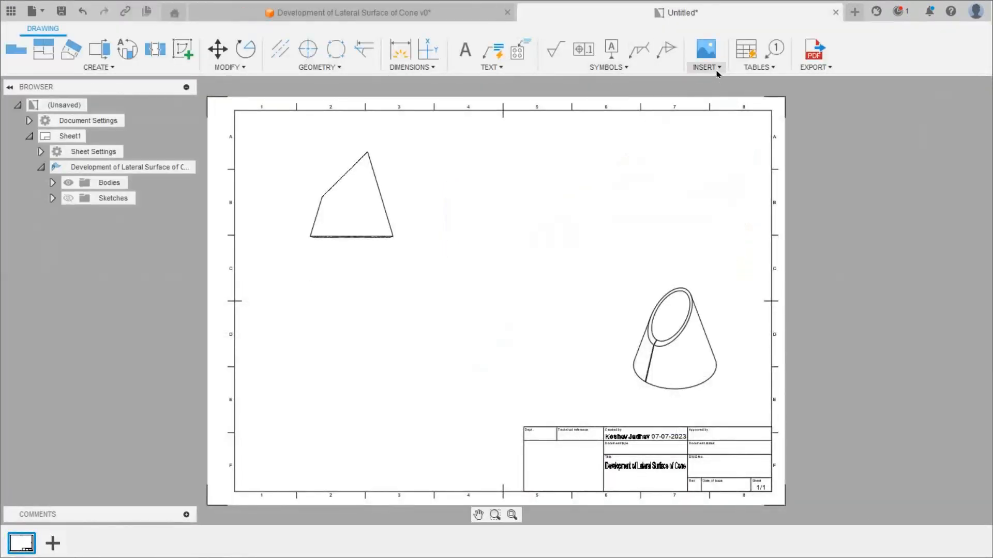
pyautogui.click(708, 66)
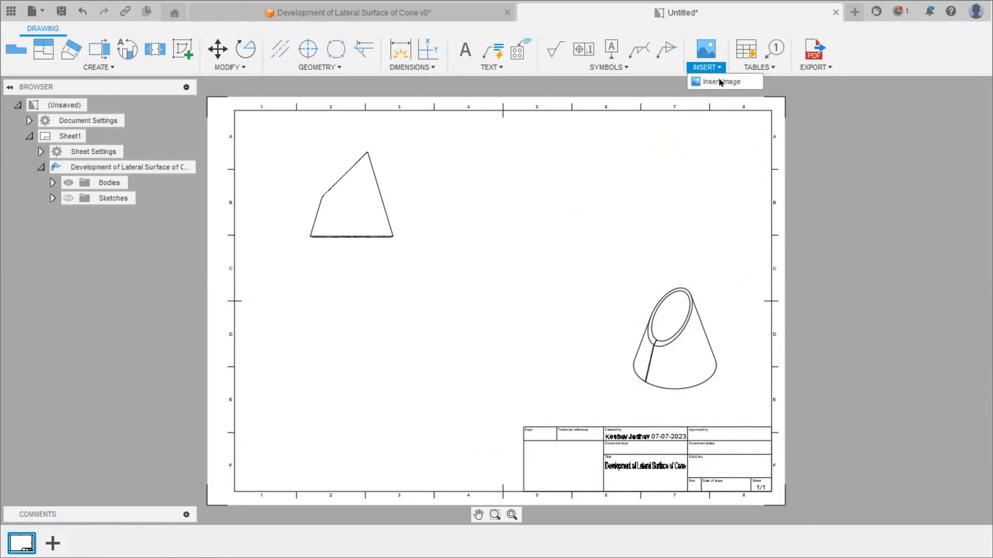
pyautogui.click(720, 82)
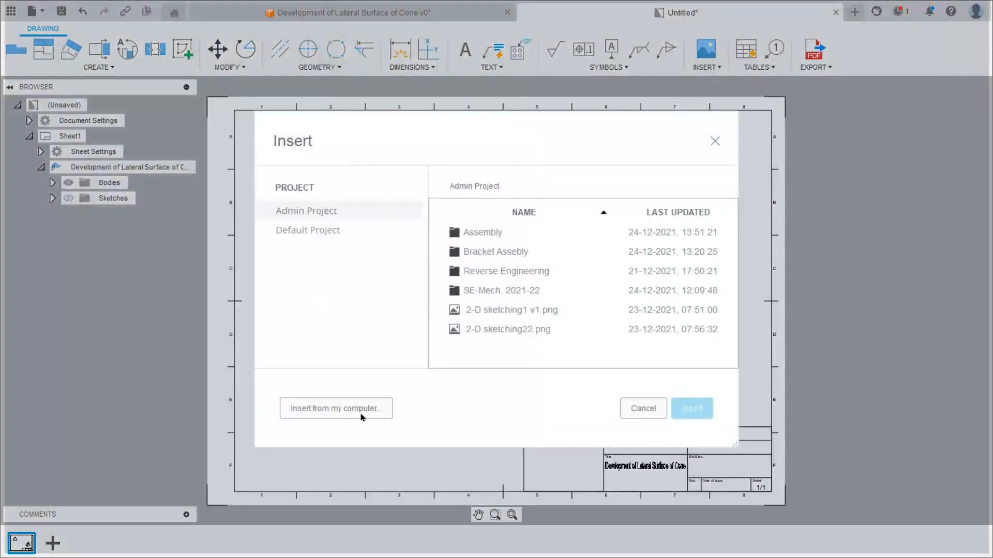
pyautogui.click(336, 409)
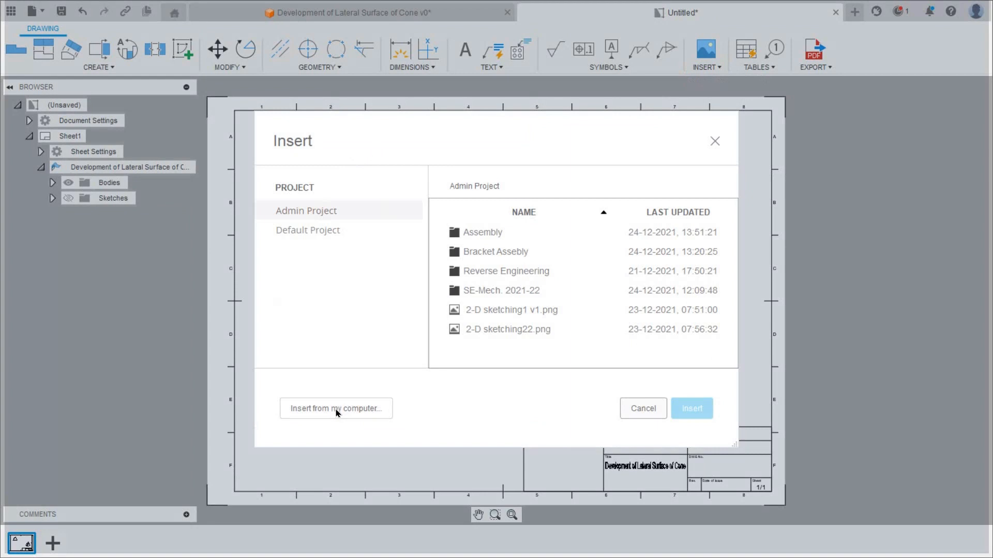
pyautogui.click(336, 409)
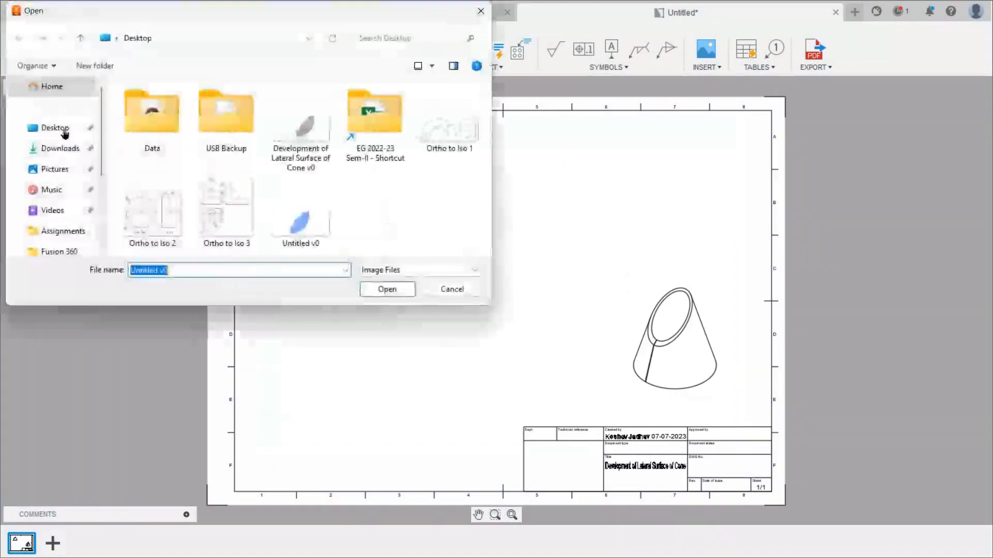
pyautogui.click(306, 243)
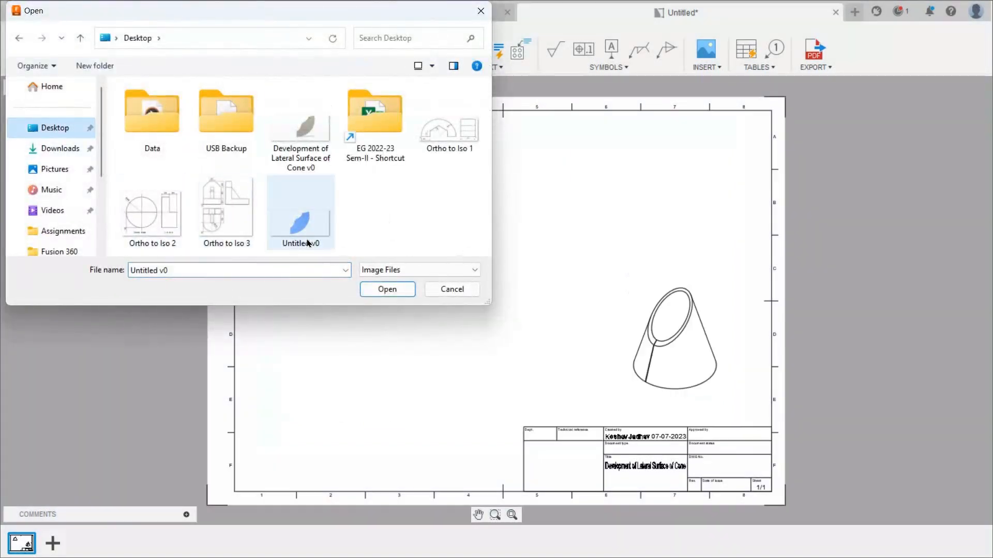
pyautogui.click(305, 150)
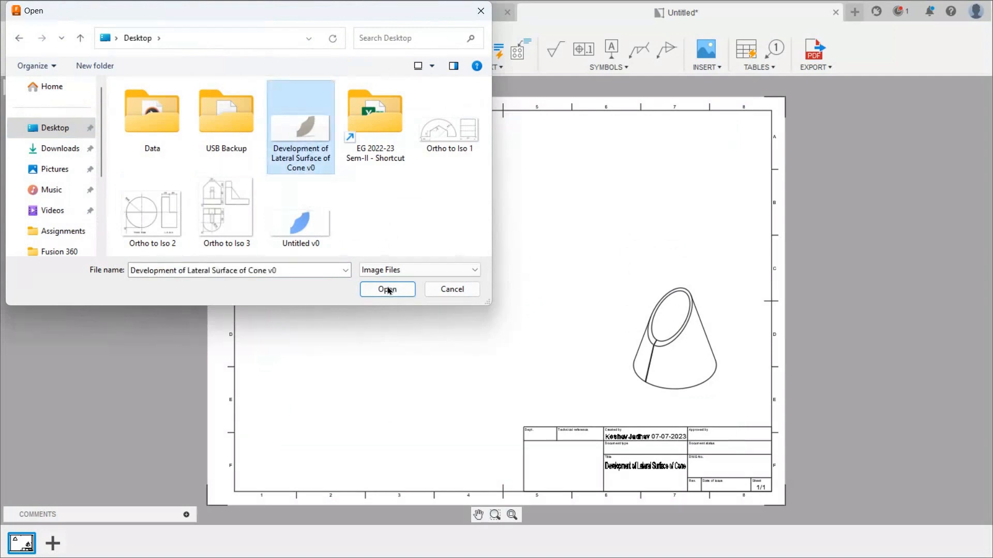
pyautogui.press('Return')
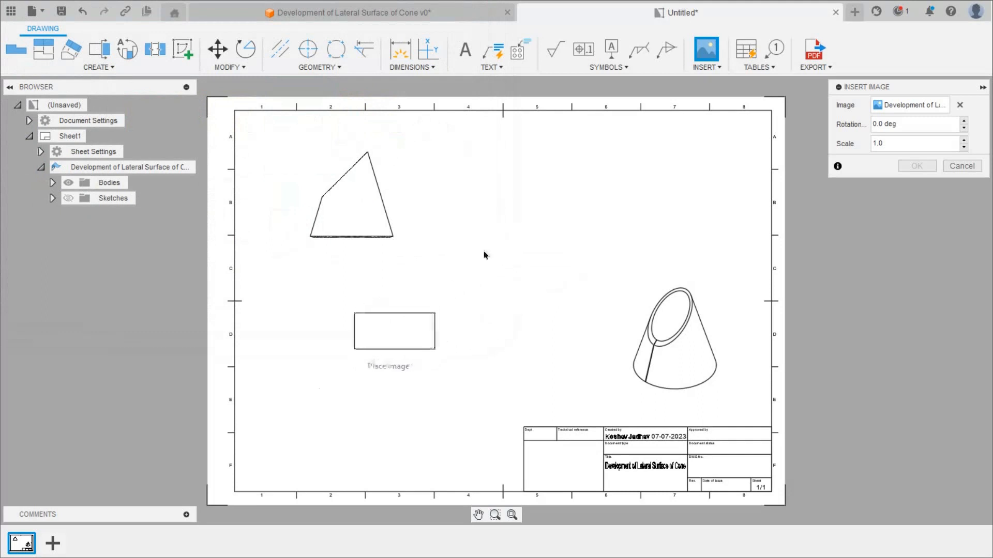
pyautogui.click(535, 233)
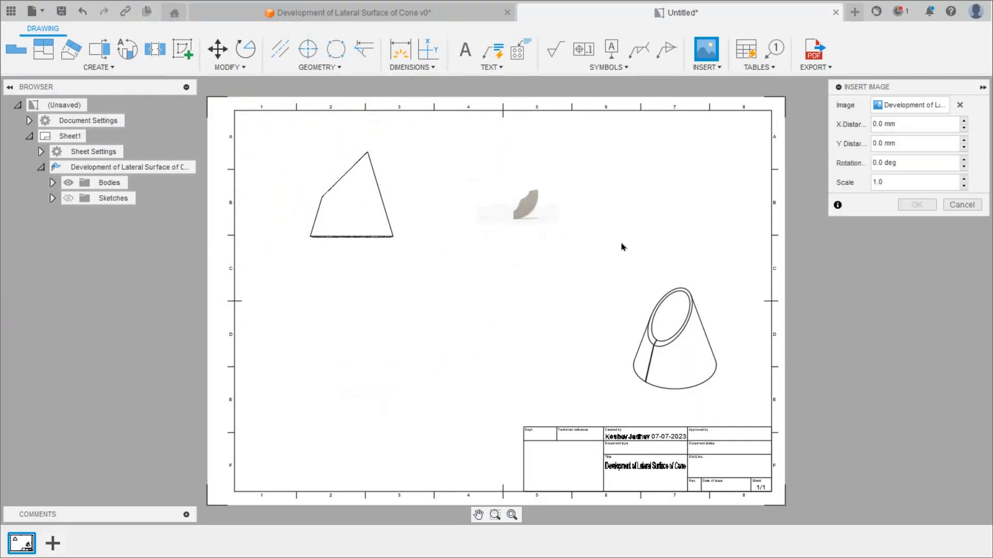
# Set the inserted image's scale to 3.2 and finish the insertion
pyautogui.scroll(5, 520, 231)
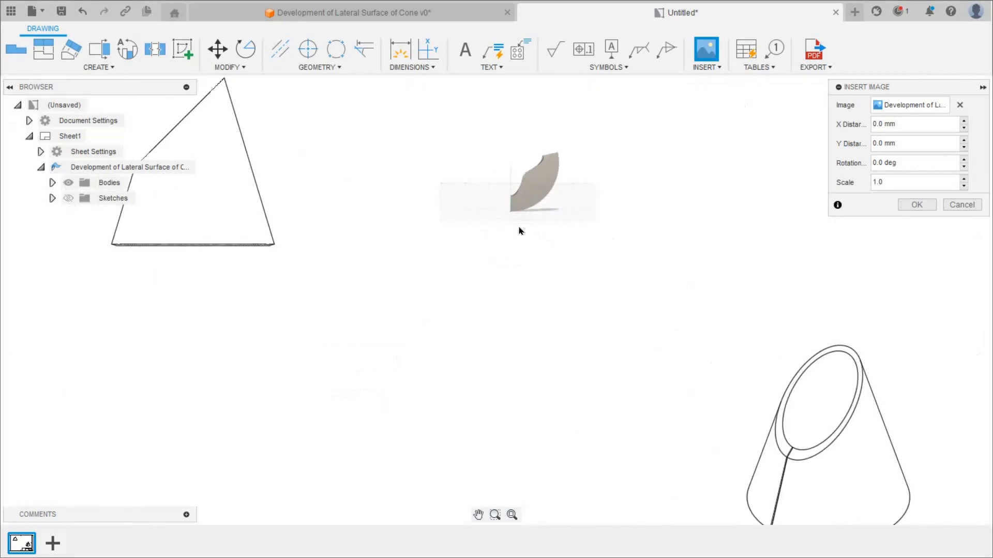
pyautogui.scroll(-2, 523, 232)
pyautogui.scroll(-3, 524, 231)
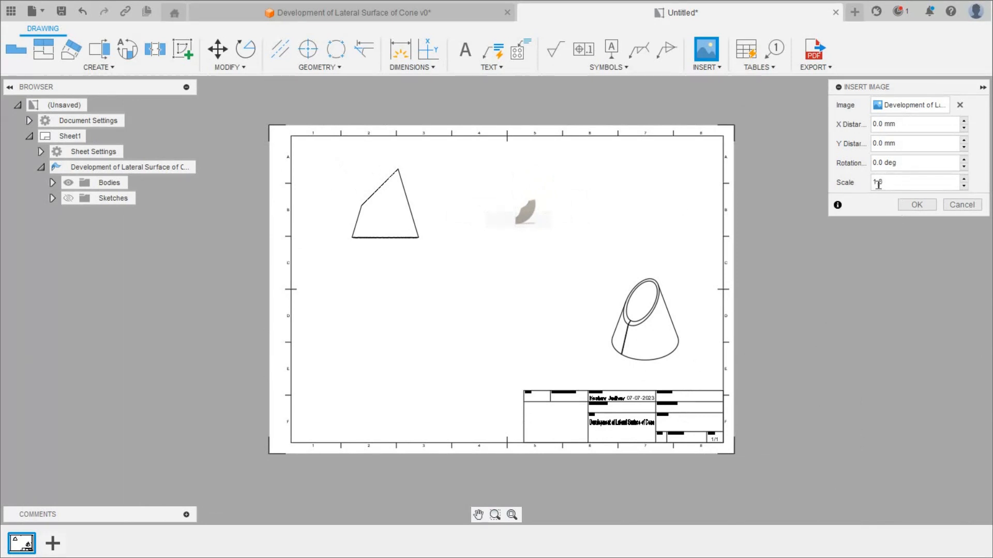
pyautogui.click(964, 179)
pyautogui.click(964, 179)
pyautogui.click(963, 179)
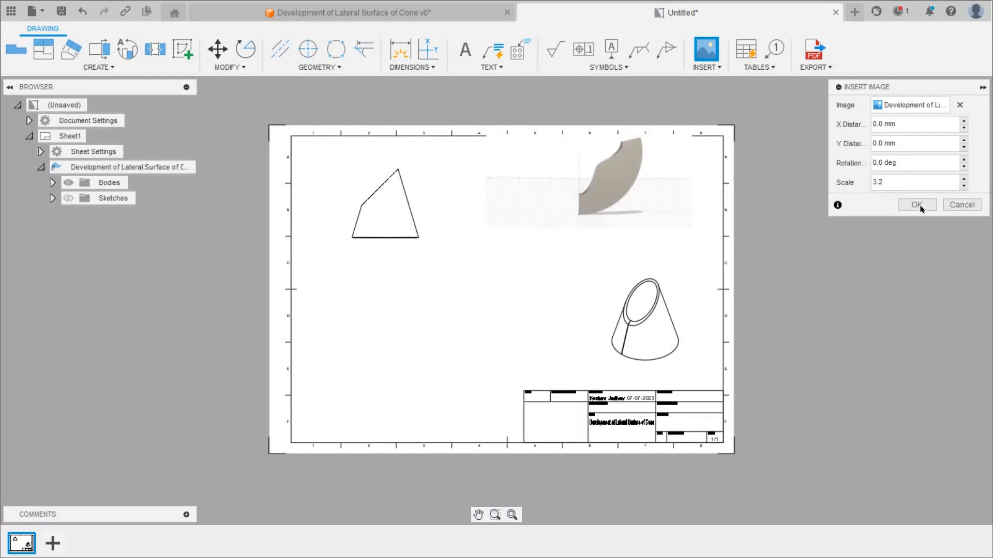
pyautogui.click(921, 206)
# Move the development image down toward the cone's front view, inside the sheet border
pyautogui.moveTo(545, 197); pyautogui.dragTo(494, 252)
pyautogui.moveTo(589, 191); pyautogui.dragTo(525, 238)
pyautogui.click(574, 275)
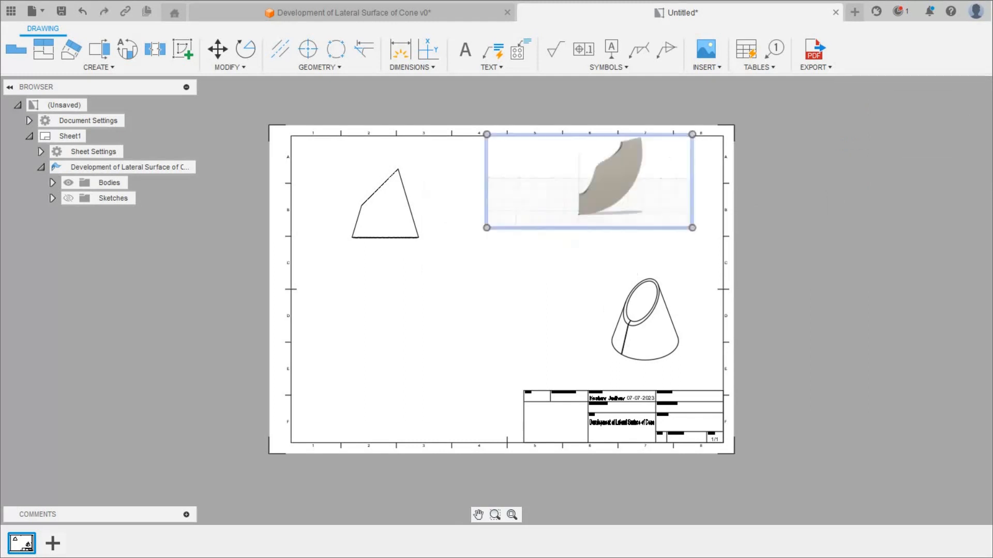
pyautogui.moveTo(593, 204); pyautogui.dragTo(547, 258)
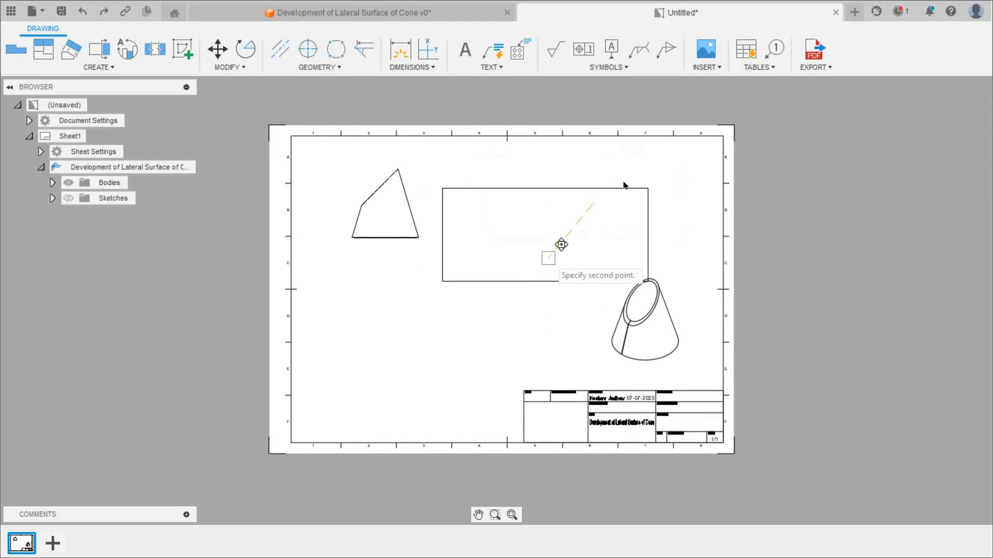
pyautogui.click(640, 186)
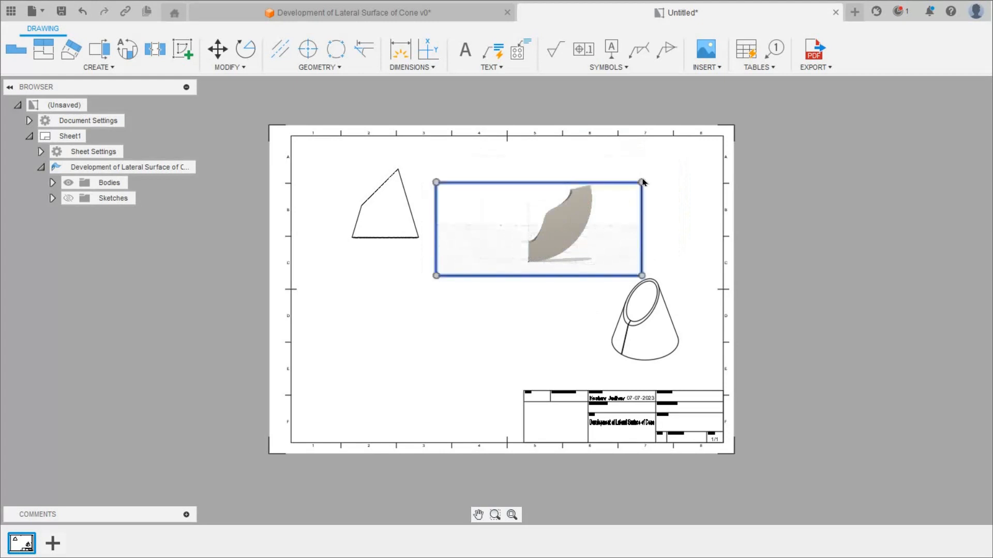
# Enlarge the development image by stretching its upper-right corner to near the sheet border
pyautogui.click(642, 184)
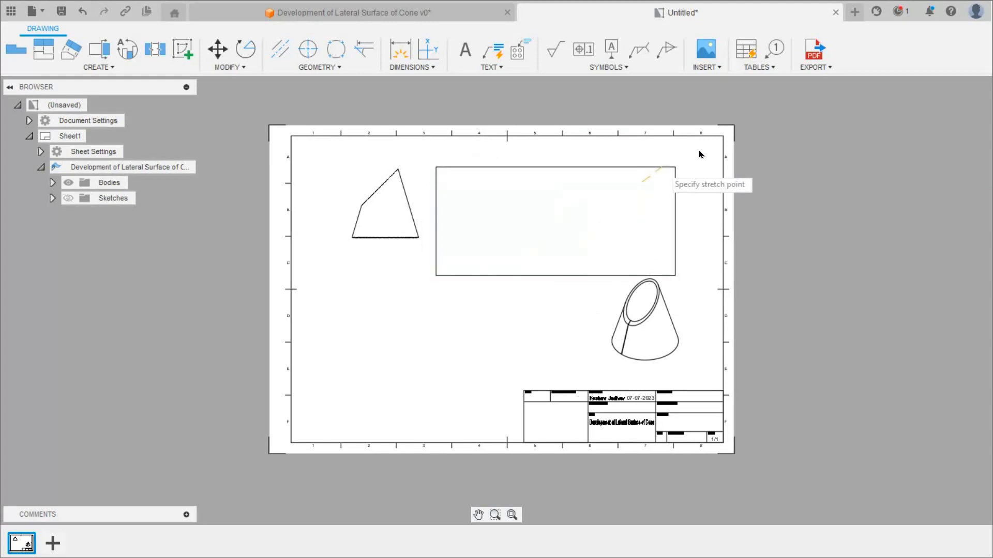
pyautogui.click(714, 150)
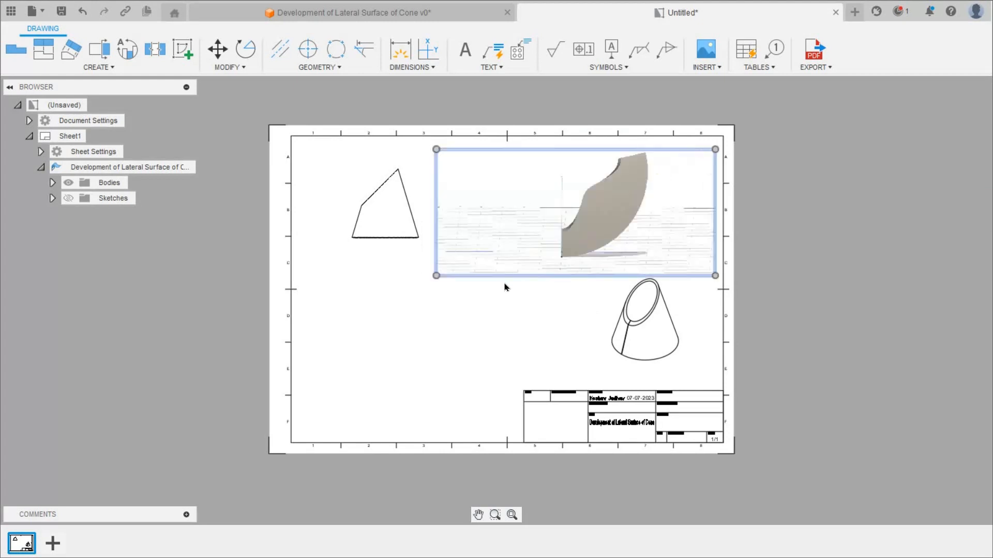
pyautogui.click(435, 276)
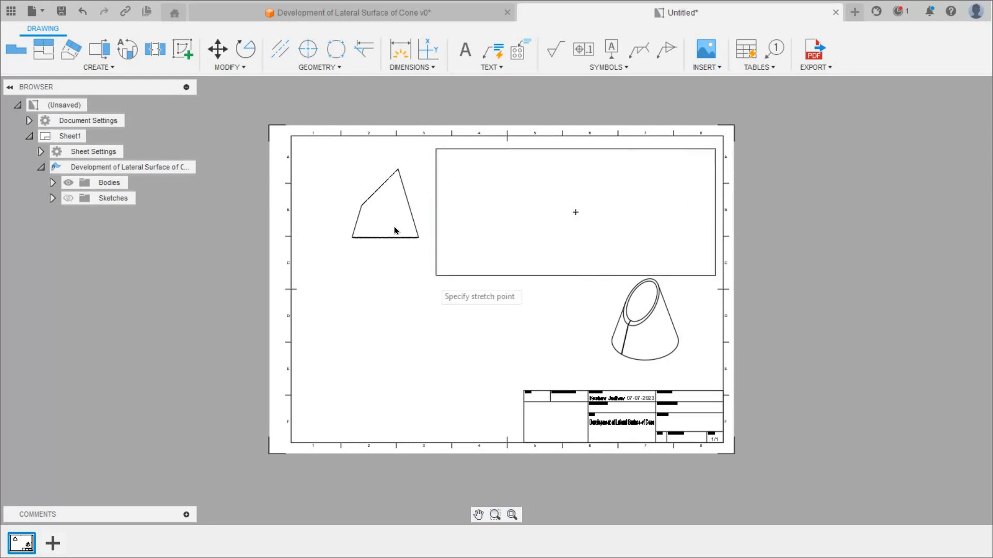
pyautogui.press('Escape')
# Move the cone's front view closer to the sheet's left border and the isometric view beneath it
pyautogui.click(398, 232)
pyautogui.moveTo(398, 230); pyautogui.dragTo(349, 210)
pyautogui.moveTo(645, 322); pyautogui.dragTo(376, 362)
# Change the isometric cone view's style to shaded
pyautogui.doubleClick(377, 365)
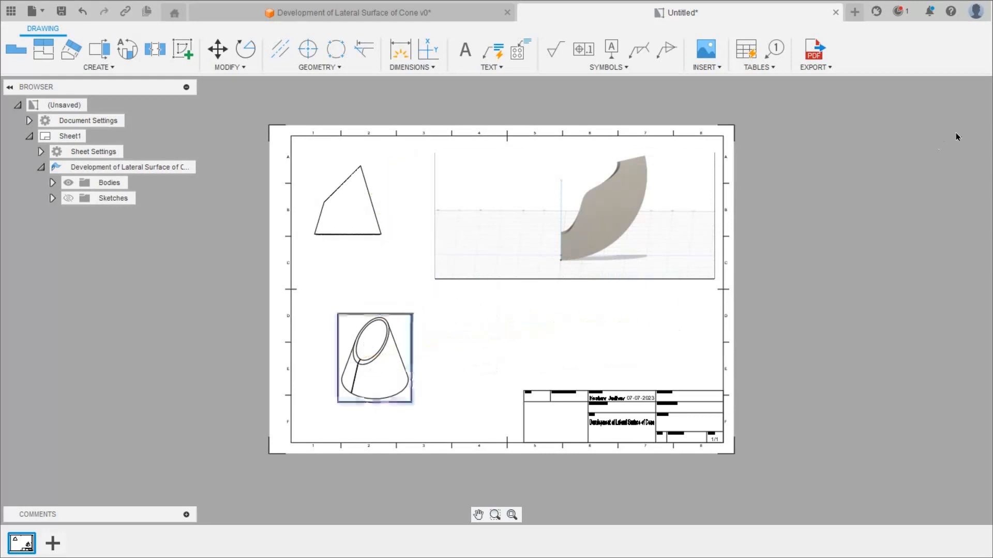
pyautogui.click(968, 124)
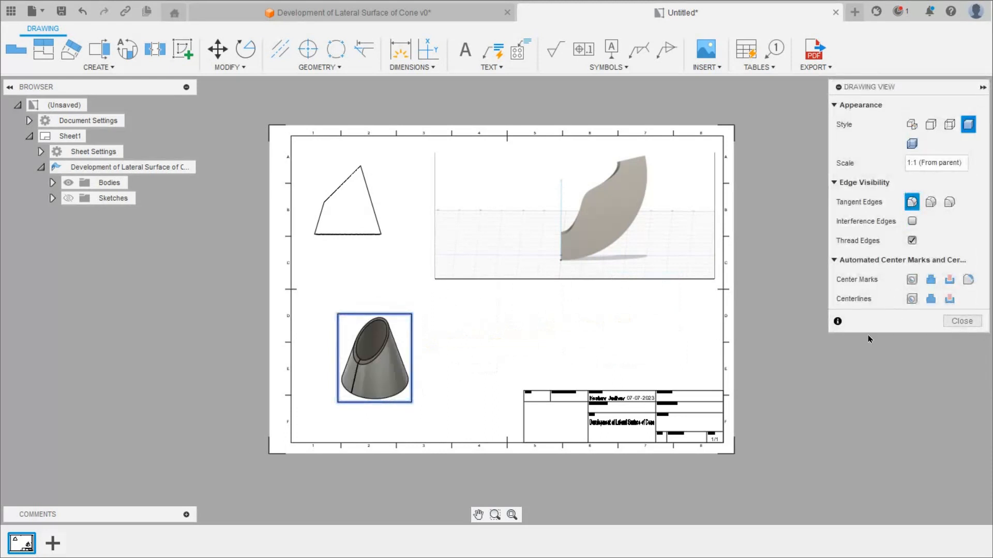
pyautogui.click(962, 322)
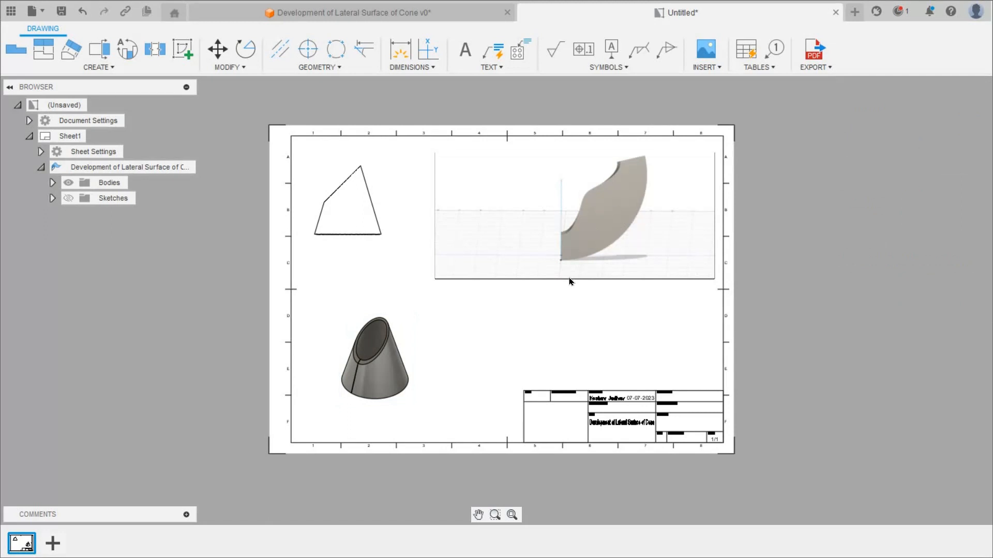
# Stretch the development image's lower-left corner outward to fill the space beside the front view
pyautogui.click(436, 283)
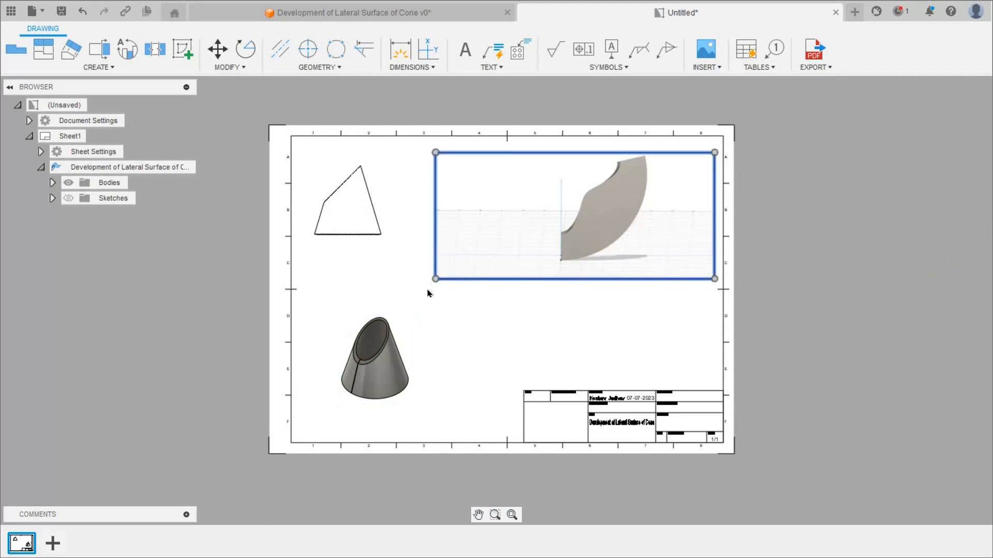
pyautogui.click(388, 300)
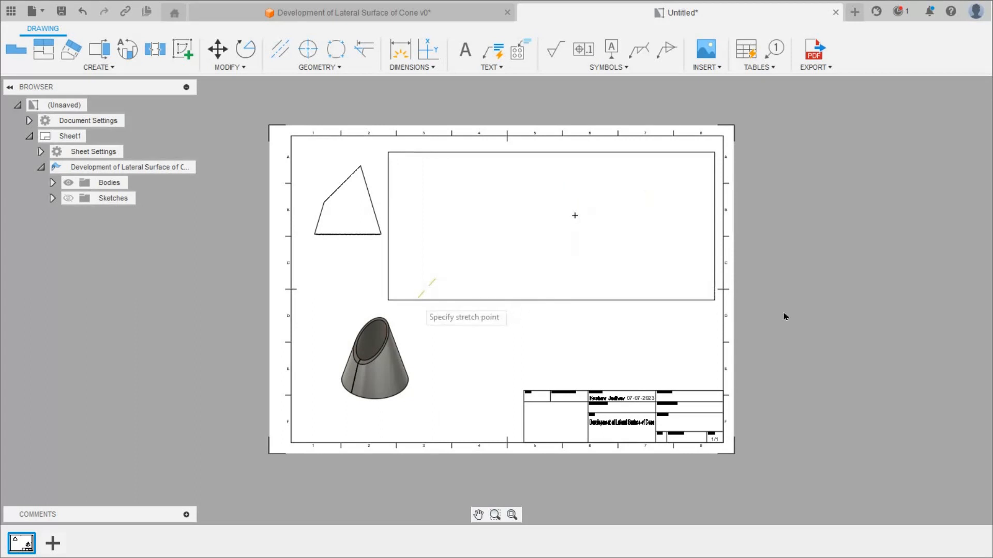
pyautogui.press('Escape')
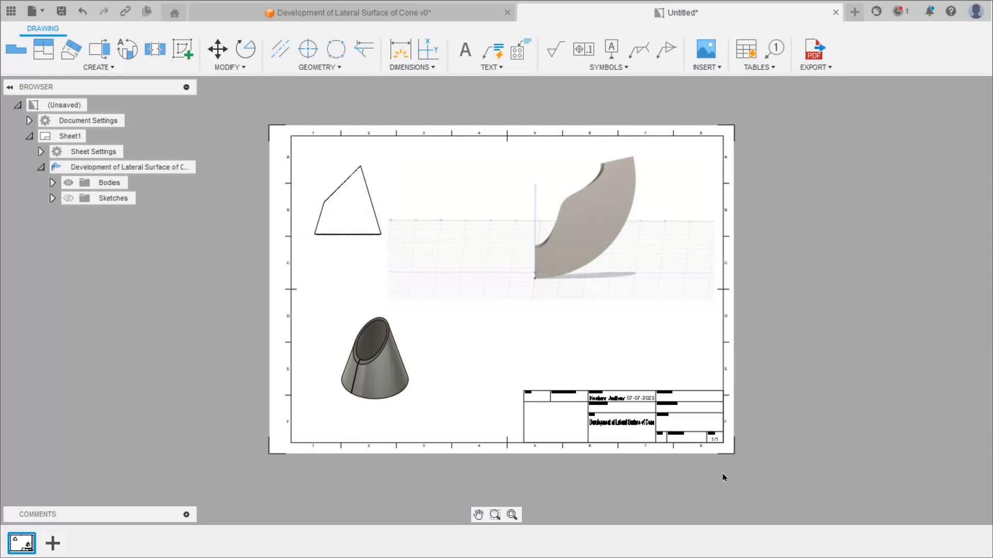
# Add the problem text along the sheet's upper border: cone development, base diameter 60 mm, axis 100 mm, AIP cutting axis 50 mm from base at 45°
pyautogui.click(822, 68)
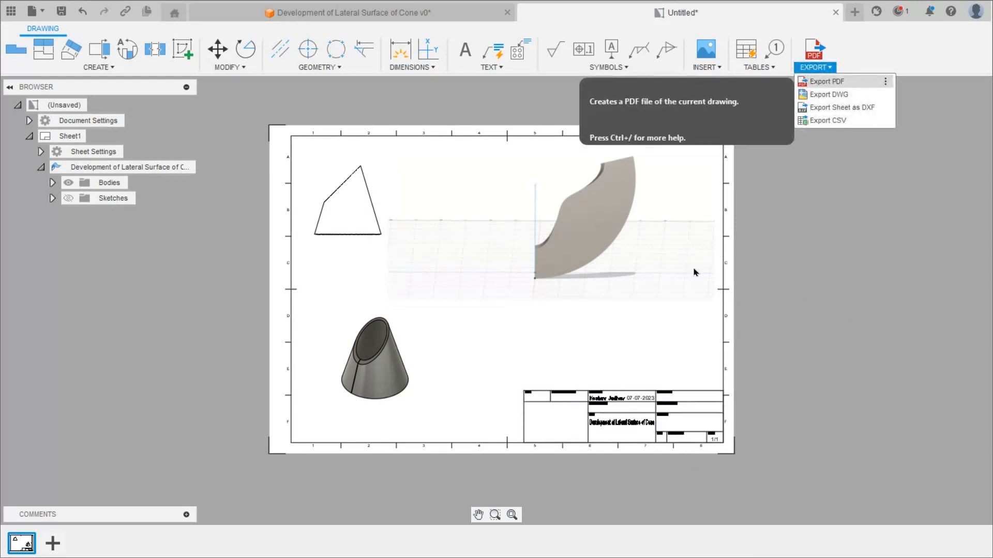
pyautogui.click(465, 57)
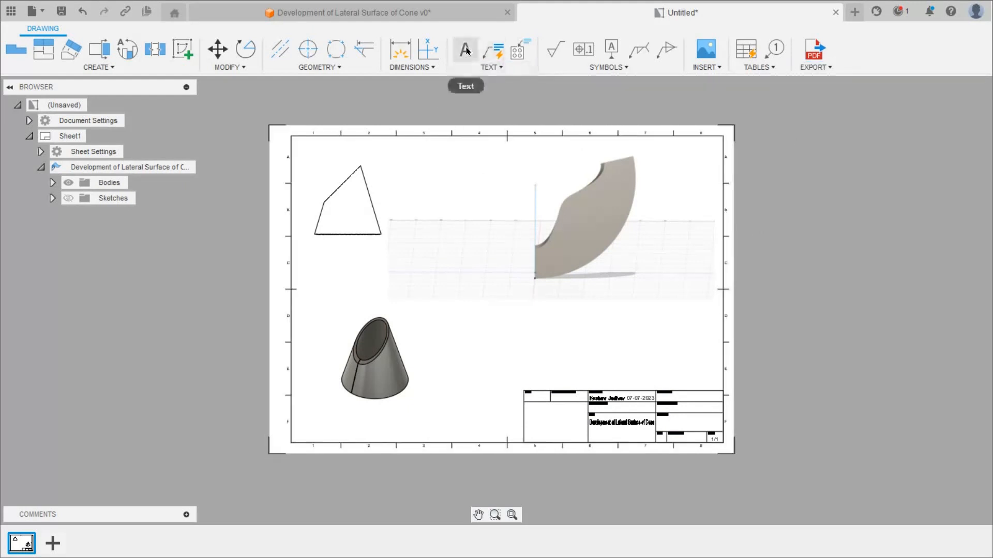
pyautogui.click(466, 50)
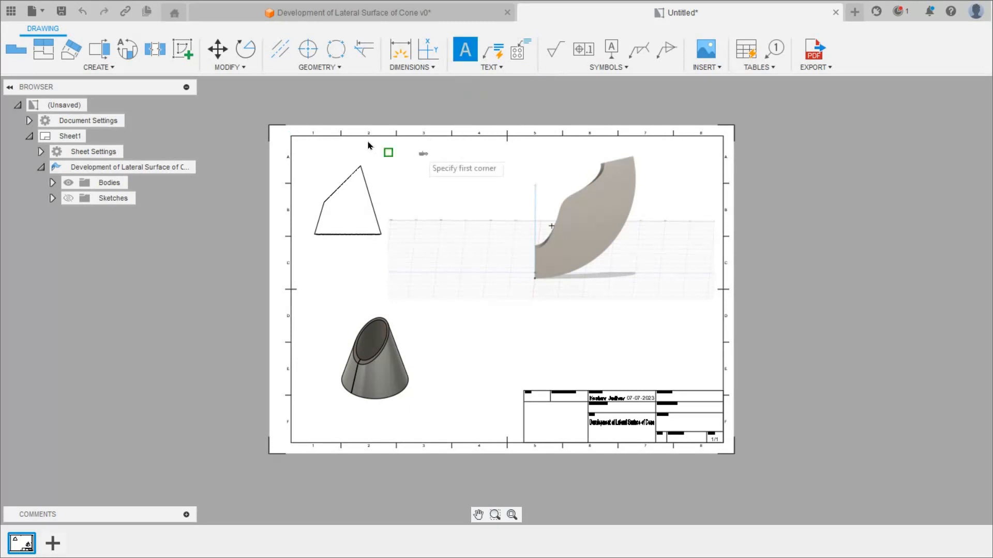
pyautogui.click(291, 137)
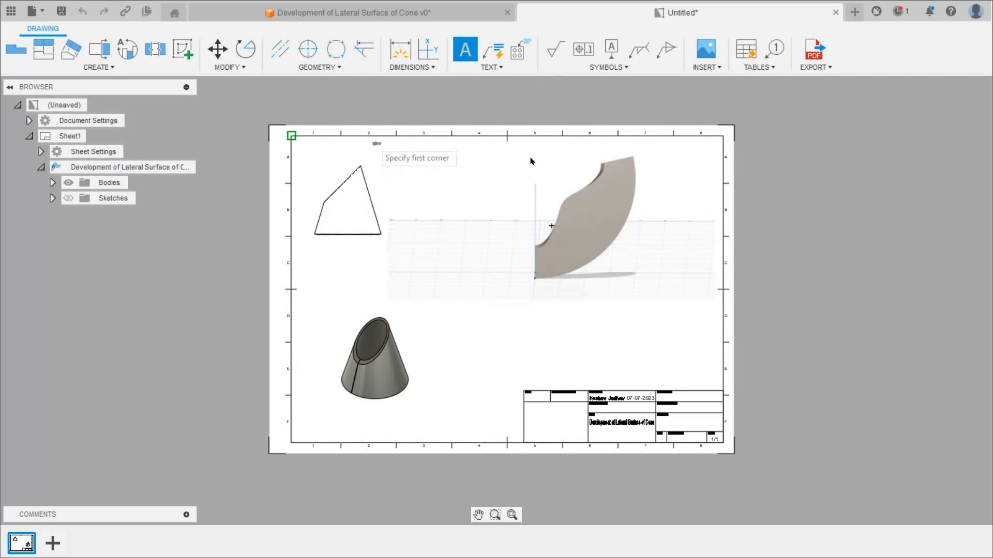
pyautogui.click(689, 163)
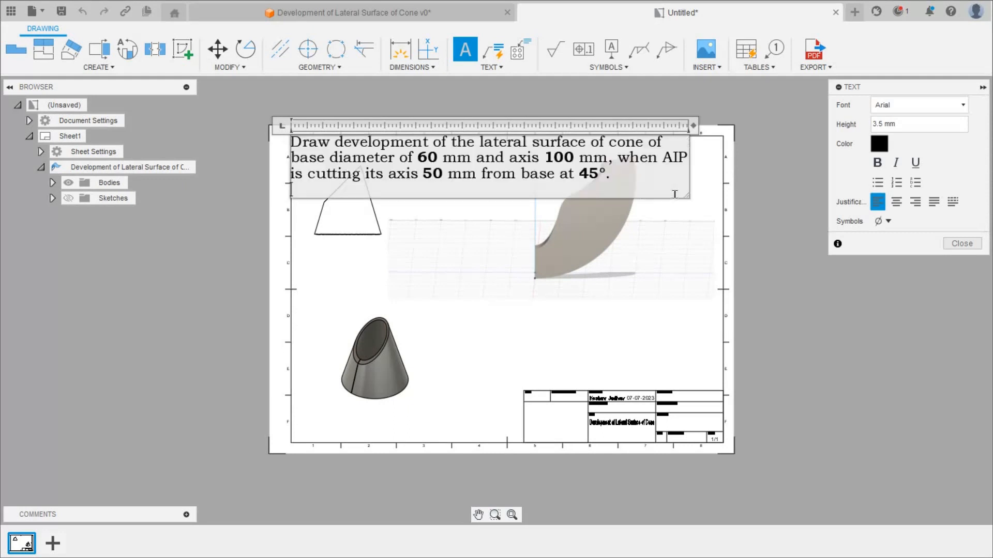
pyautogui.write('Draw development of the lateral surface of cone of base diameter of 60 mm and axis 100 mm, when AIP is cutting its axis 50 mm from base at 45°.')
# Reduce the height of the entire problem text so it fits on two lines above the cone views and development image
pyautogui.hotkey('ctrl', 'a')
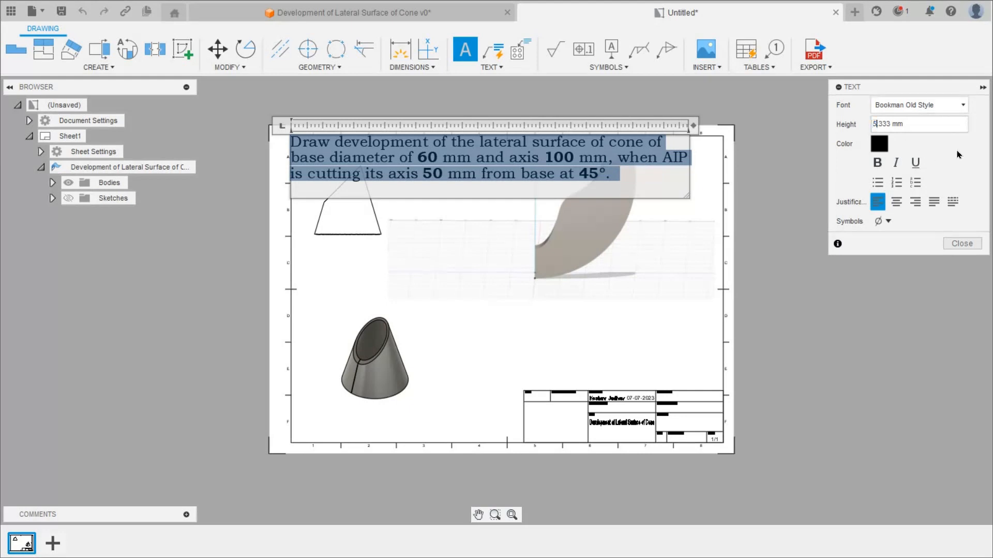
pyautogui.press('Return')
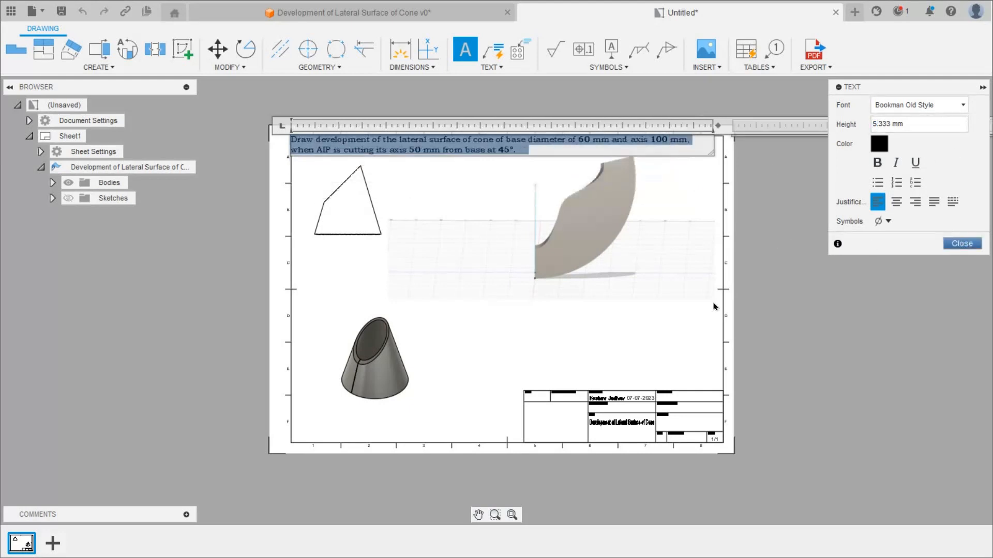
pyautogui.click(684, 397)
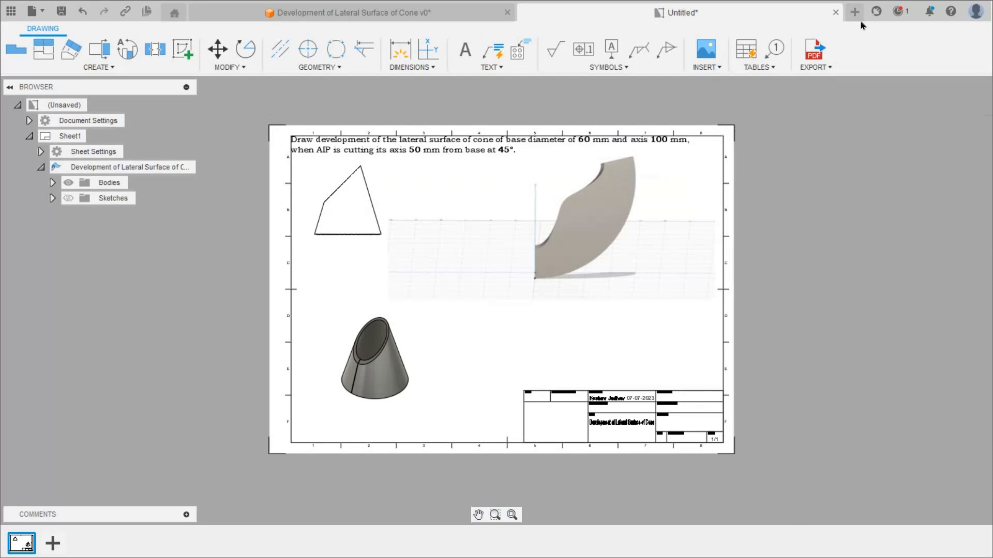
# Export all sheets with lineweights as a PDF named "Development of lateral surfaces of cone" to the computer's Desktop folder
pyautogui.click(816, 52)
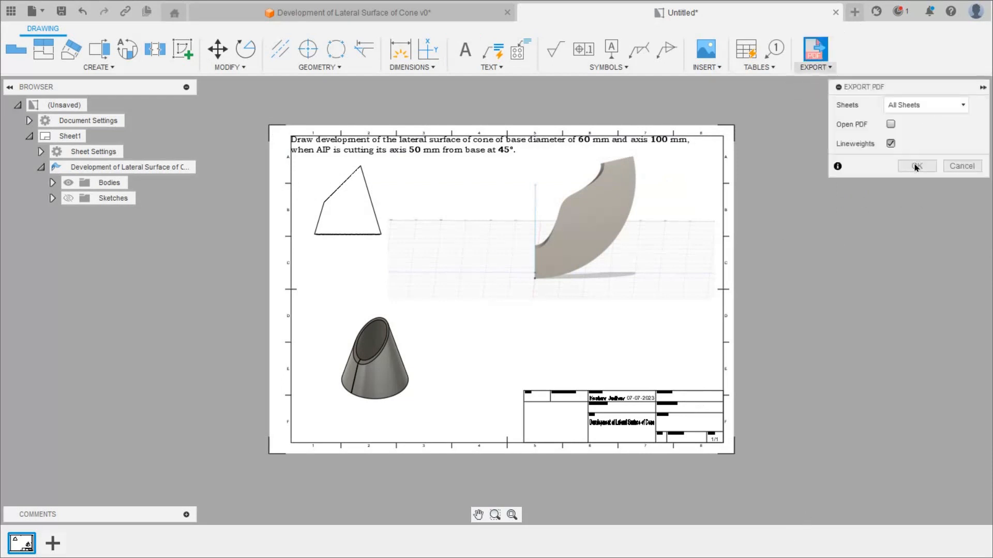
pyautogui.click(916, 166)
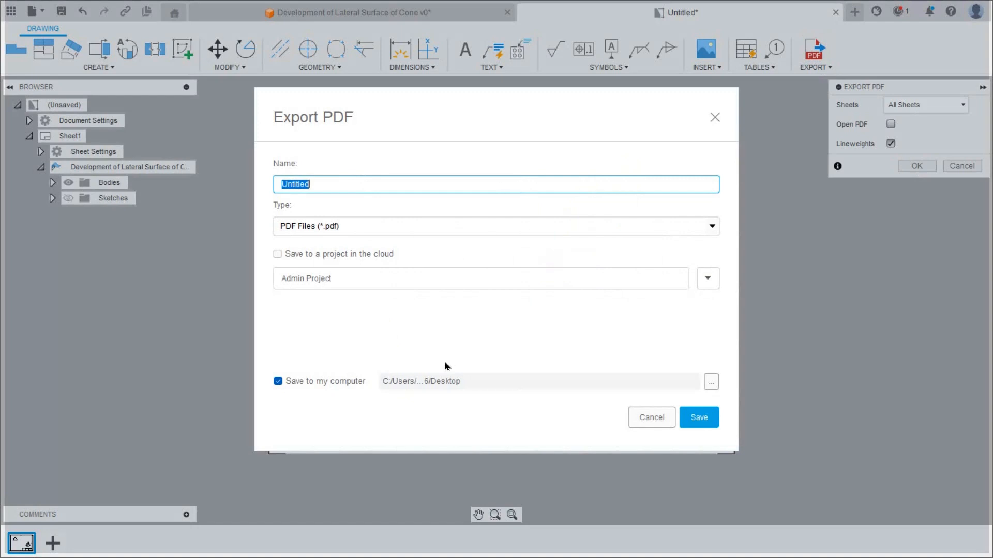
pyautogui.write('D')
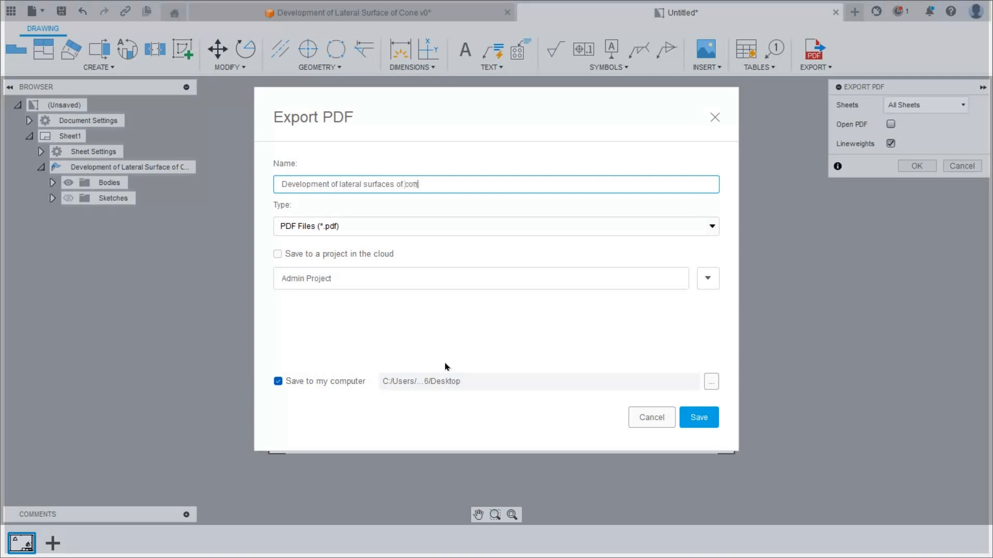
pyautogui.click(704, 417)
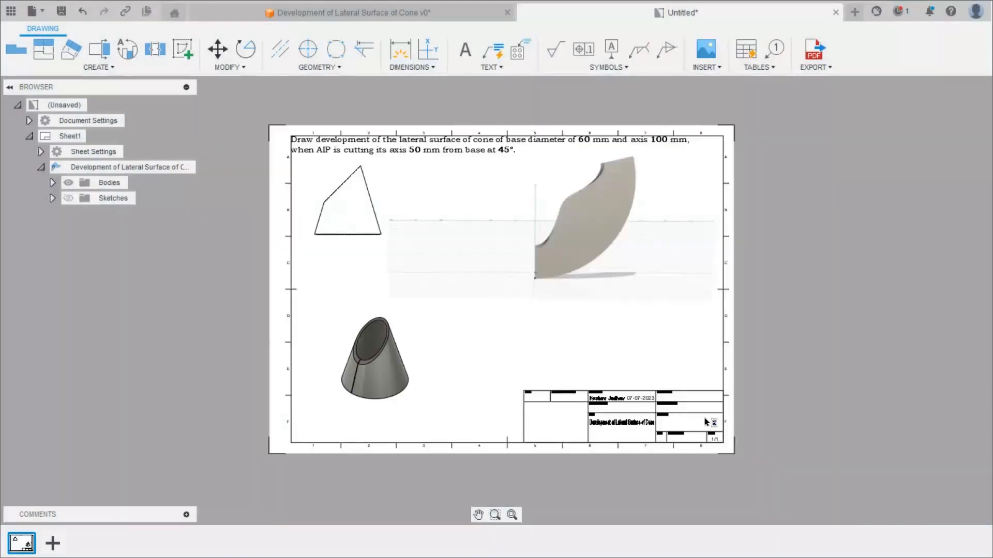